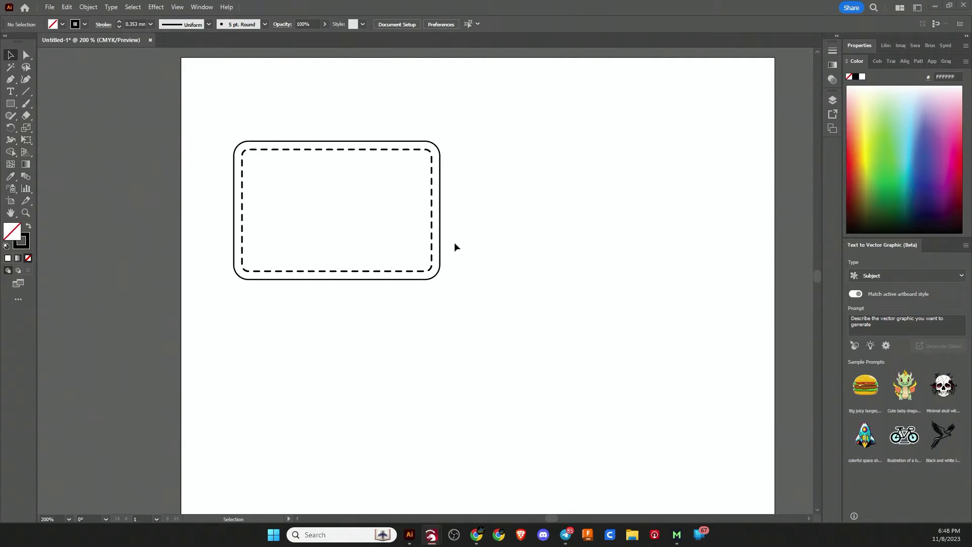
Draw a new rectangle to the right of the first patch and round its corners
click(398, 281)
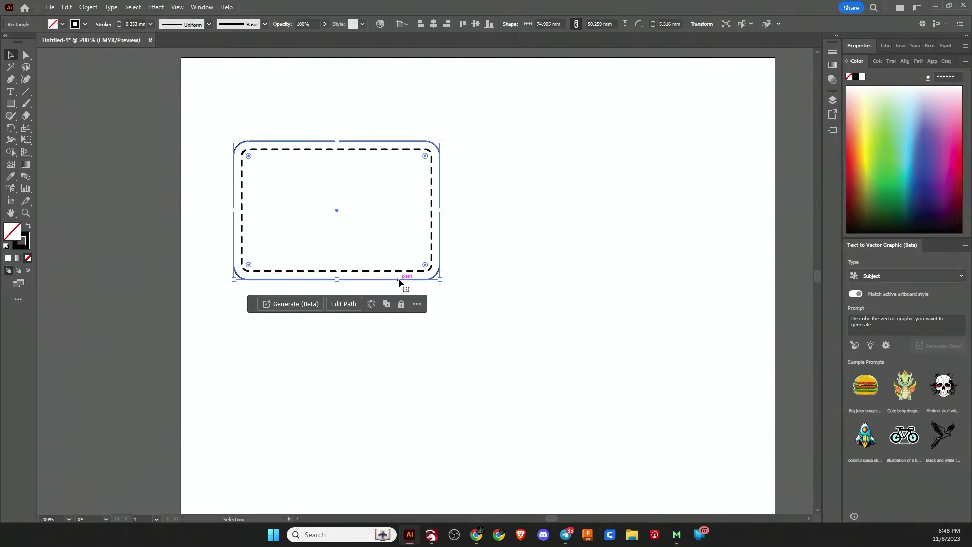
click(568, 228)
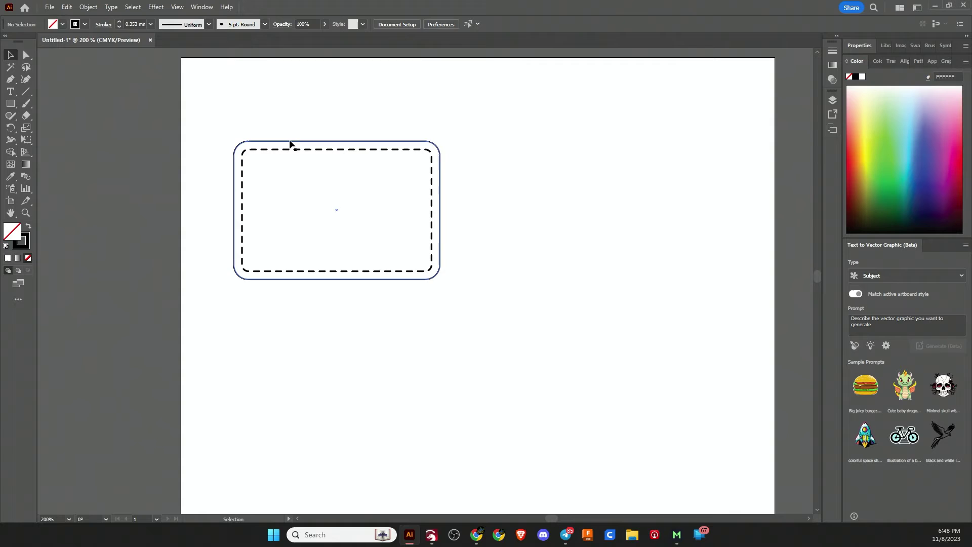
click(245, 147)
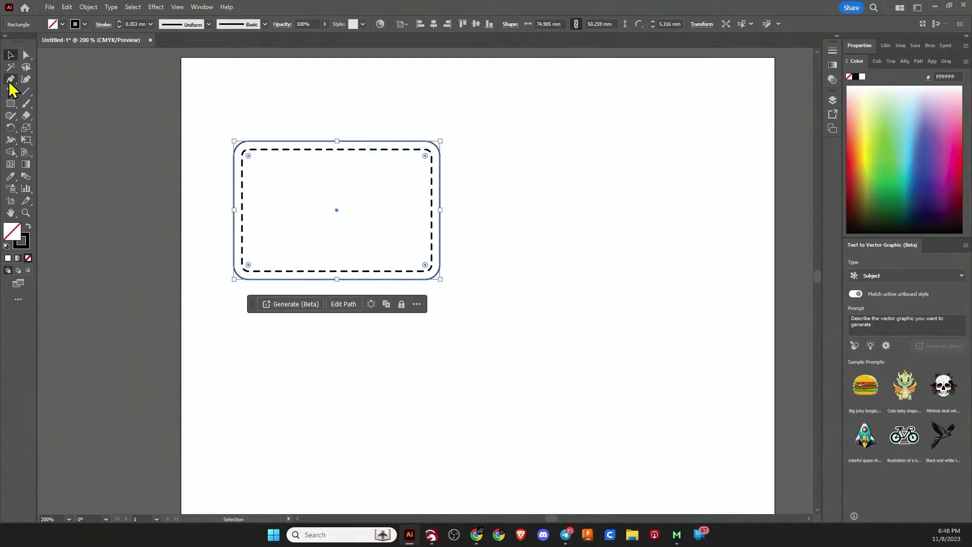
click(10, 103)
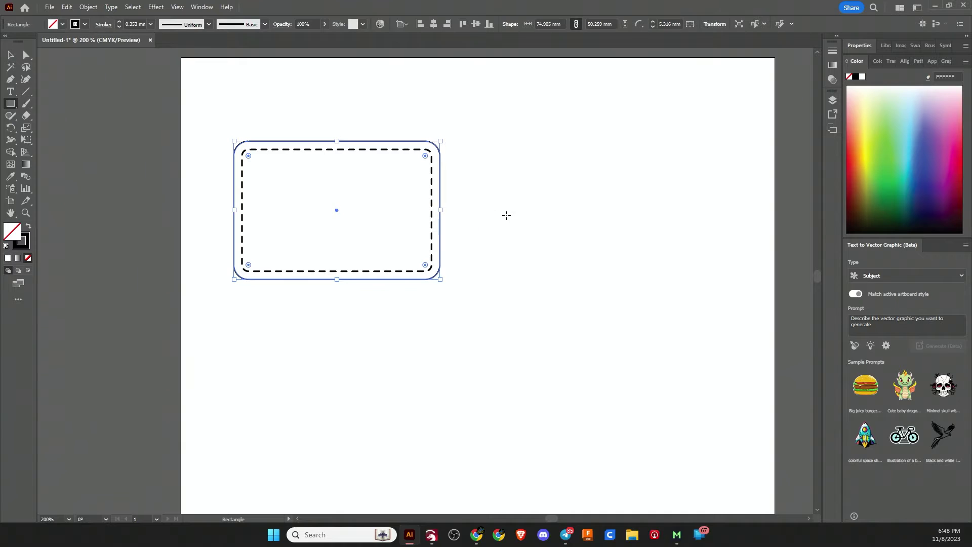
drag(505, 215, 698, 339)
drag(514, 221, 517, 223)
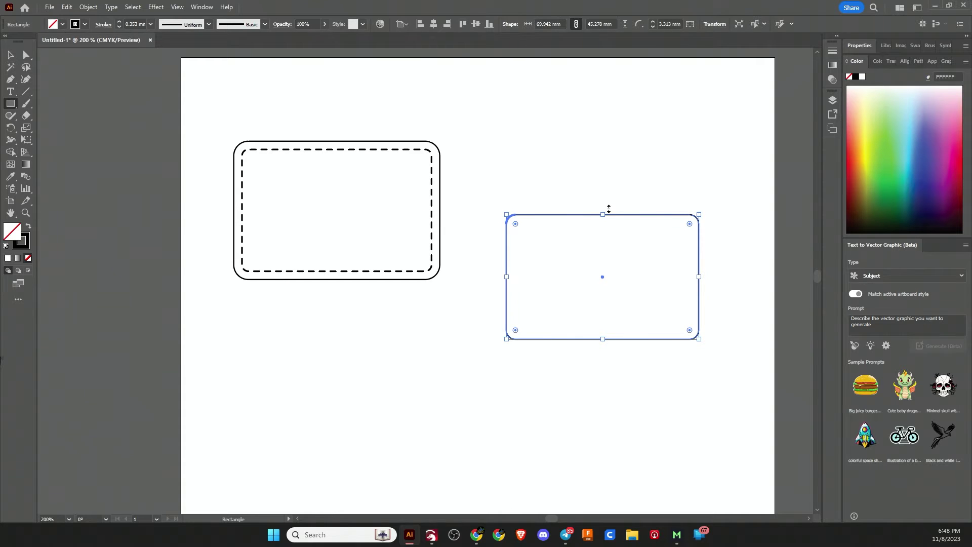
Unlink proportions and resize the rounded rectangle to 76 mm wide by 51 mm tall
click(714, 24)
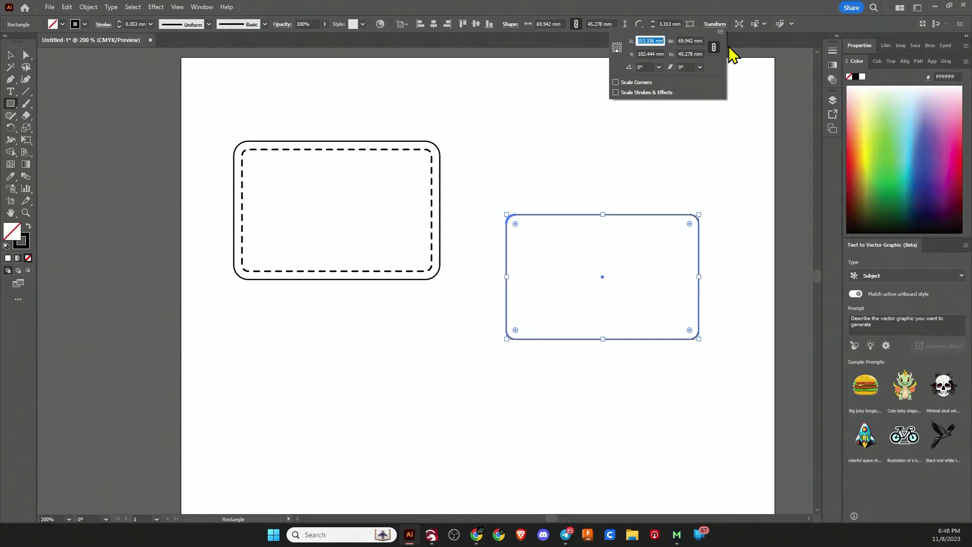
click(713, 47)
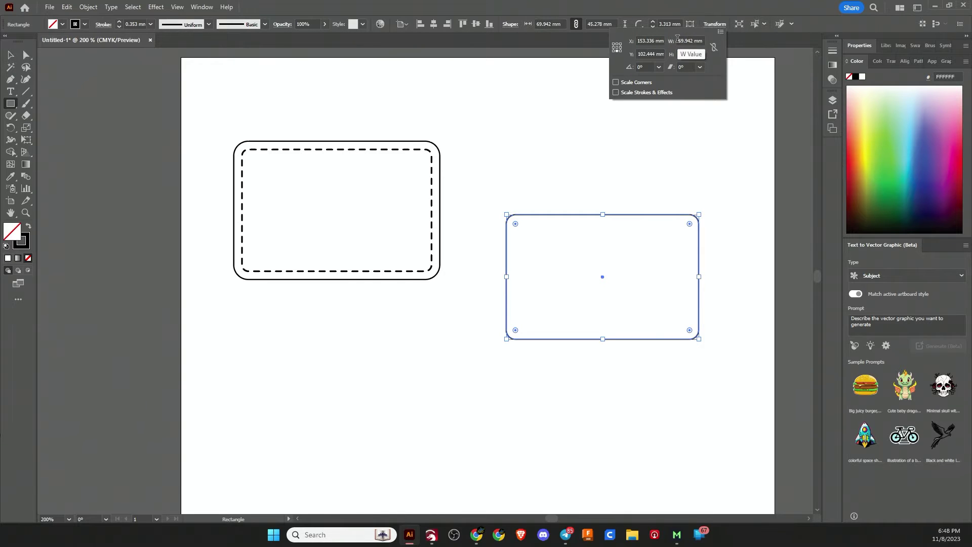
click(689, 41)
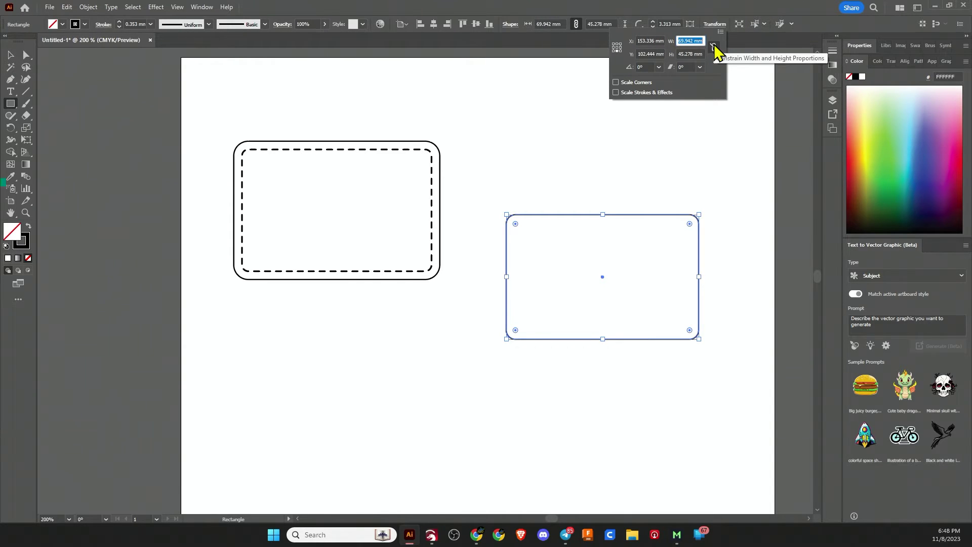
text(76)
key(Tab)
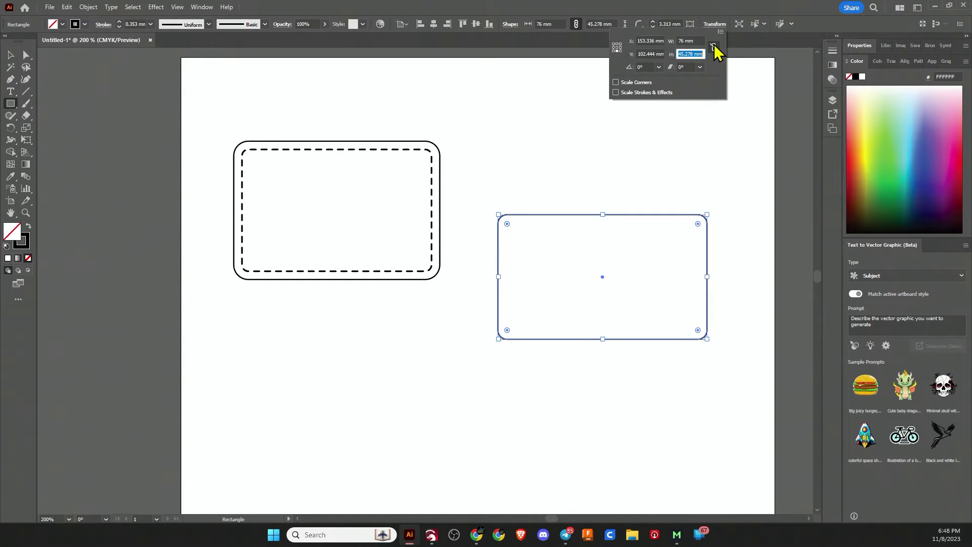
text(51)
key(Tab)
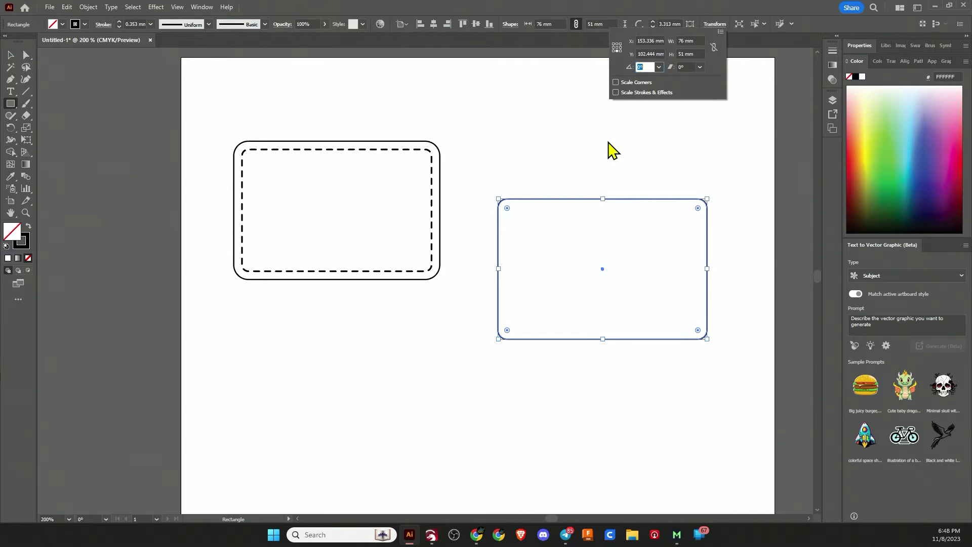
key(Return)
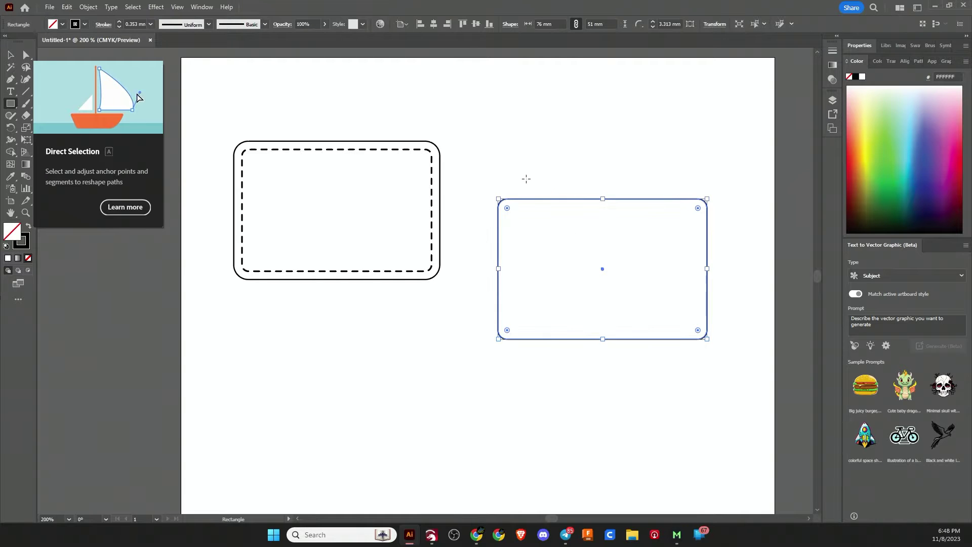
Create an offset path inside the new rounded rectangle with default settings
click(10, 54)
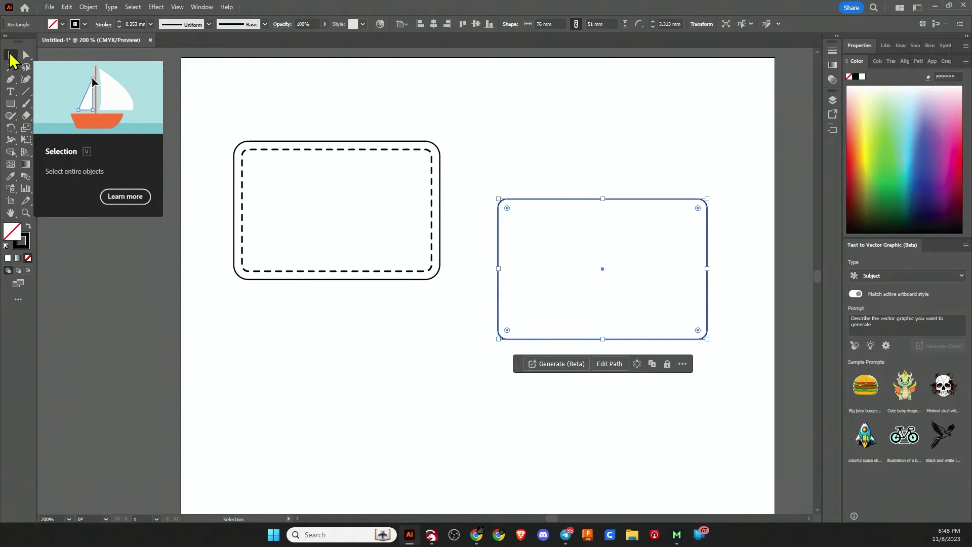
click(510, 174)
click(548, 200)
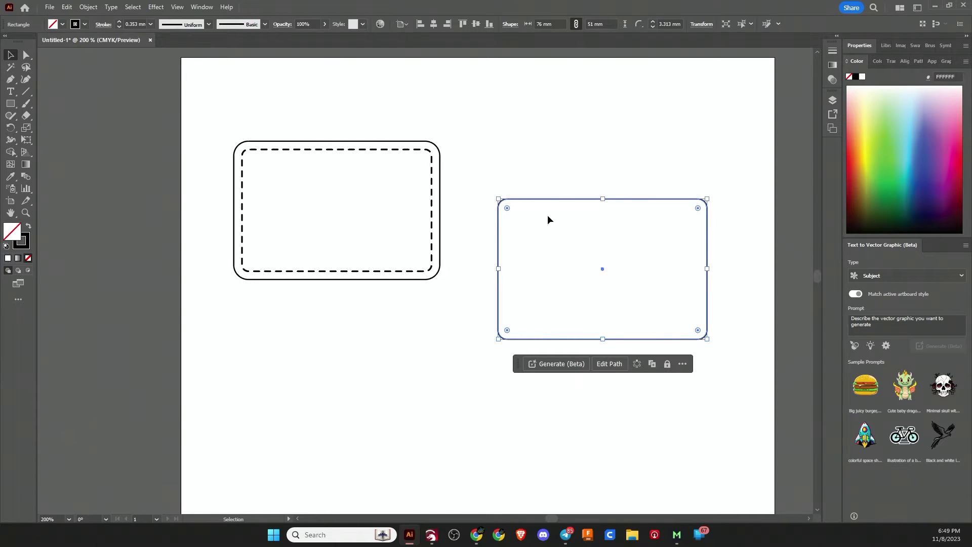
click(89, 7)
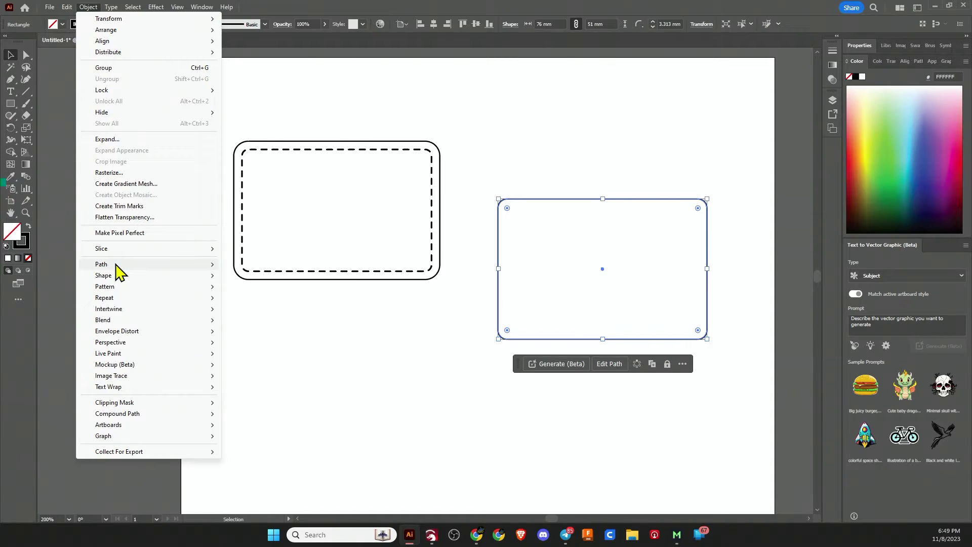
mouse_move(122, 268)
click(291, 303)
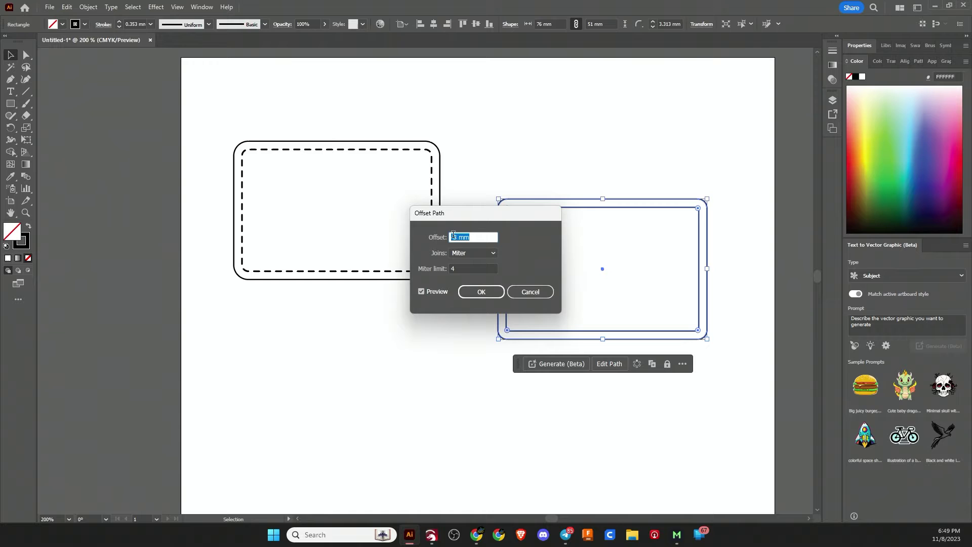
click(482, 294)
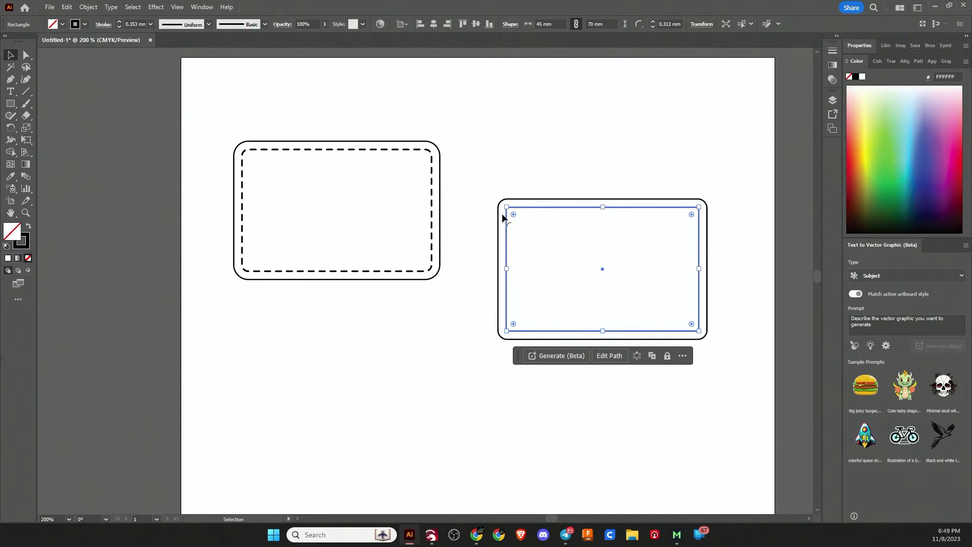
Undo the sharp-cornered inner offset rectangle
click(546, 243)
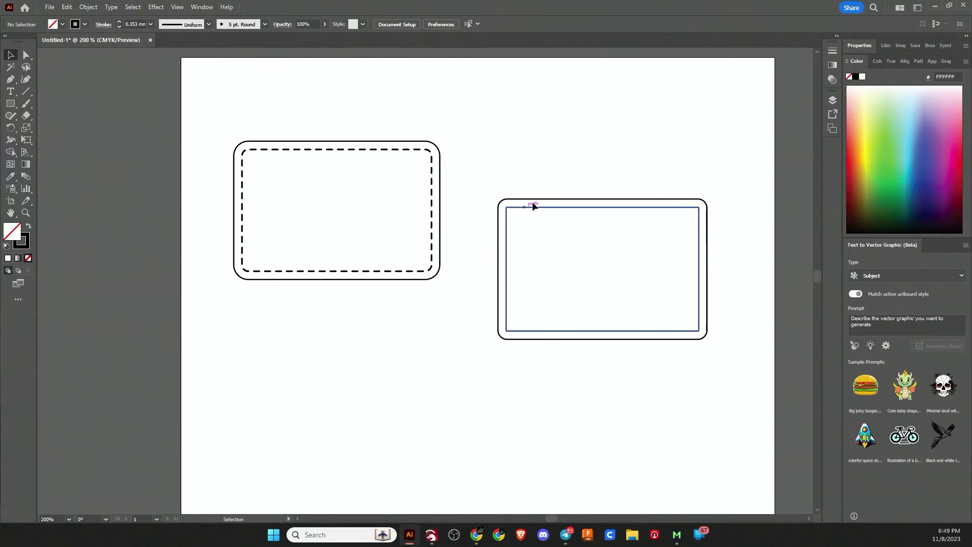
click(508, 208)
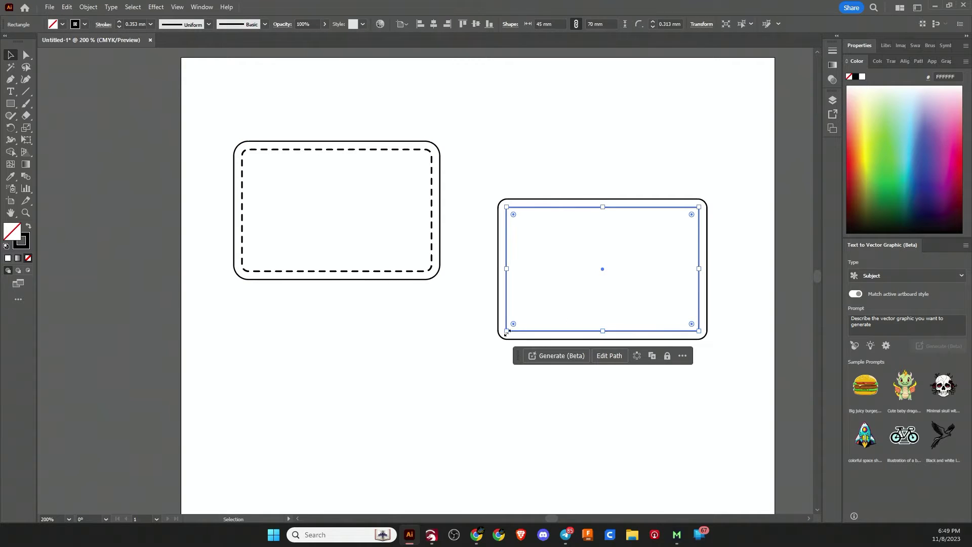
click(637, 306)
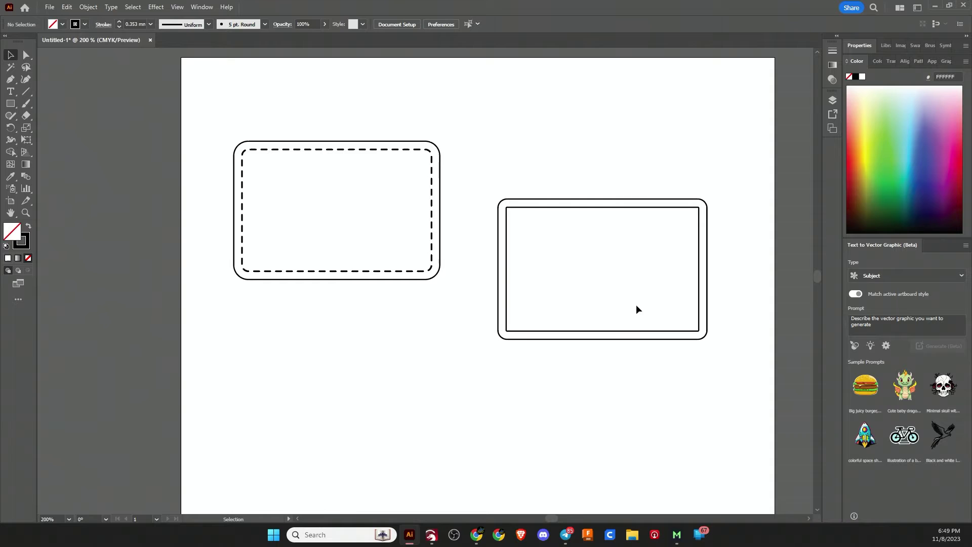
click(507, 222)
key(ctrl+z)
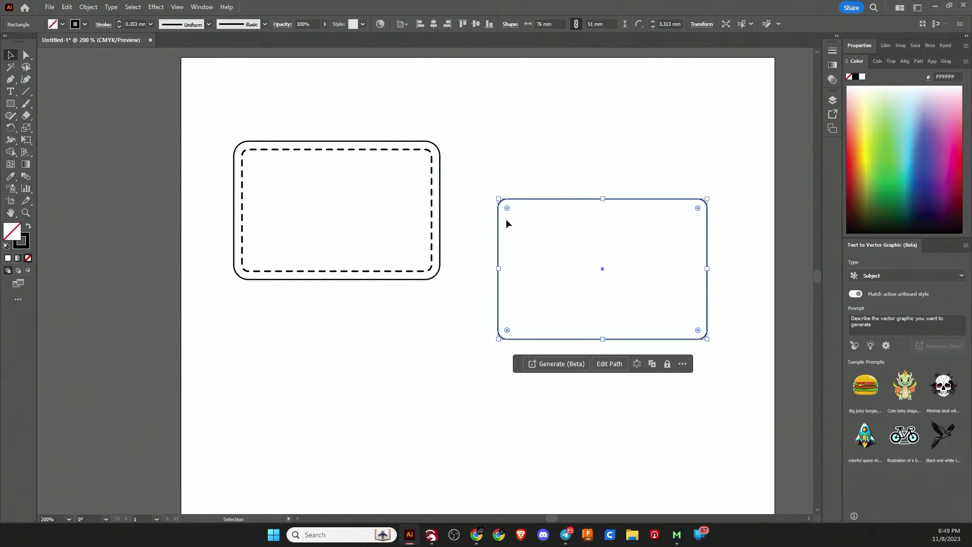
Recreate the -3 mm inset offset path using round joins
click(88, 7)
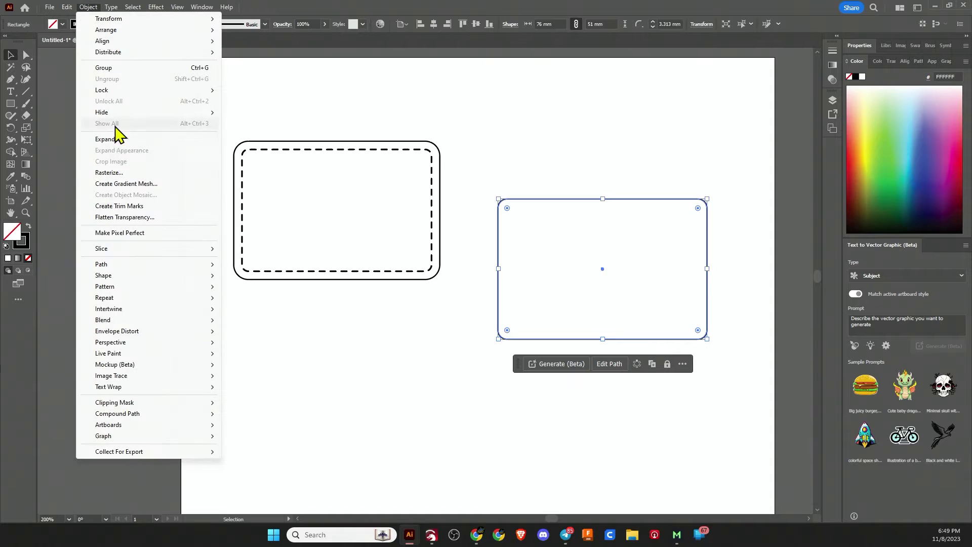
mouse_move(135, 266)
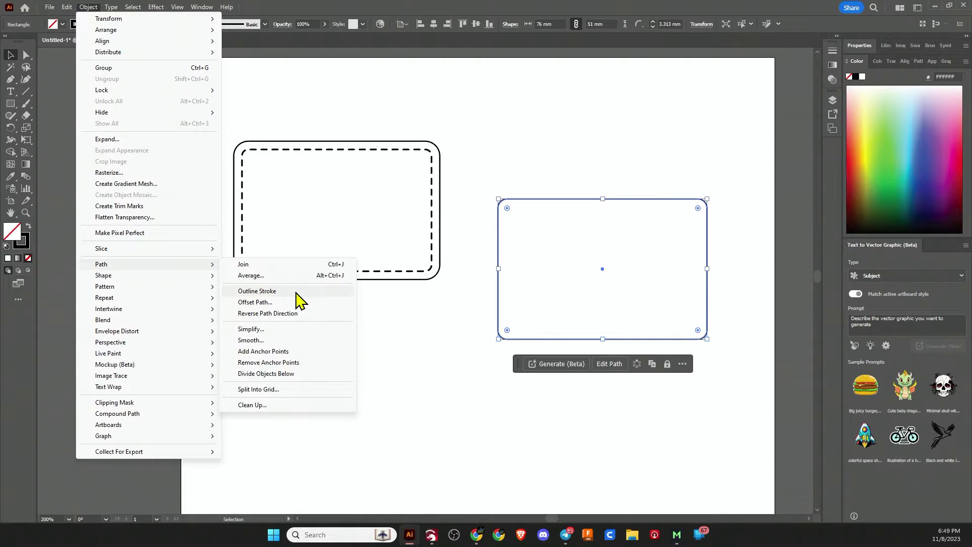
click(283, 303)
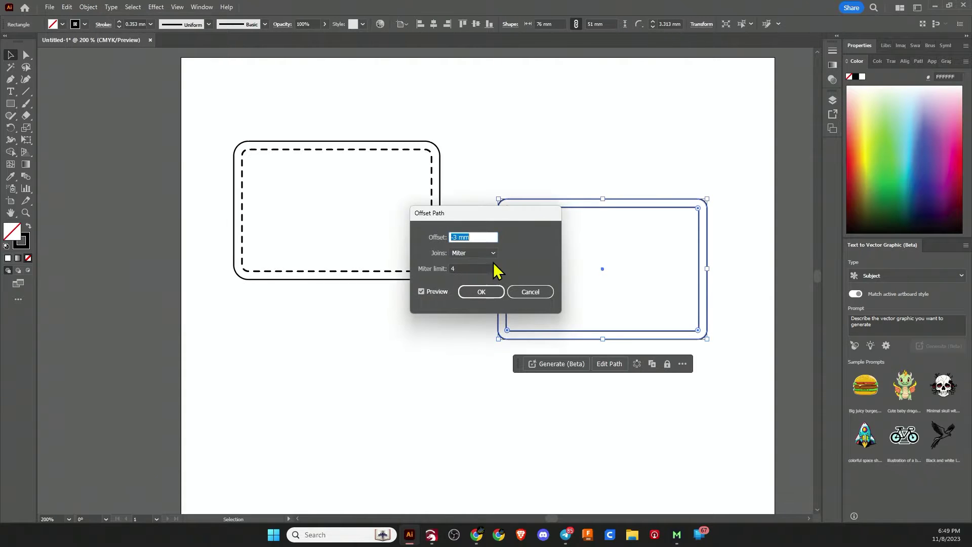
click(470, 253)
click(475, 274)
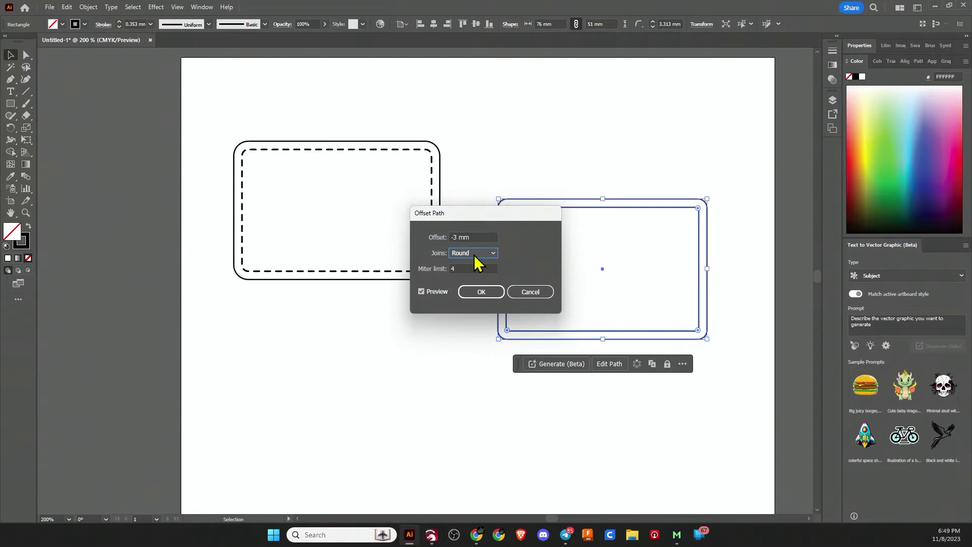
click(471, 293)
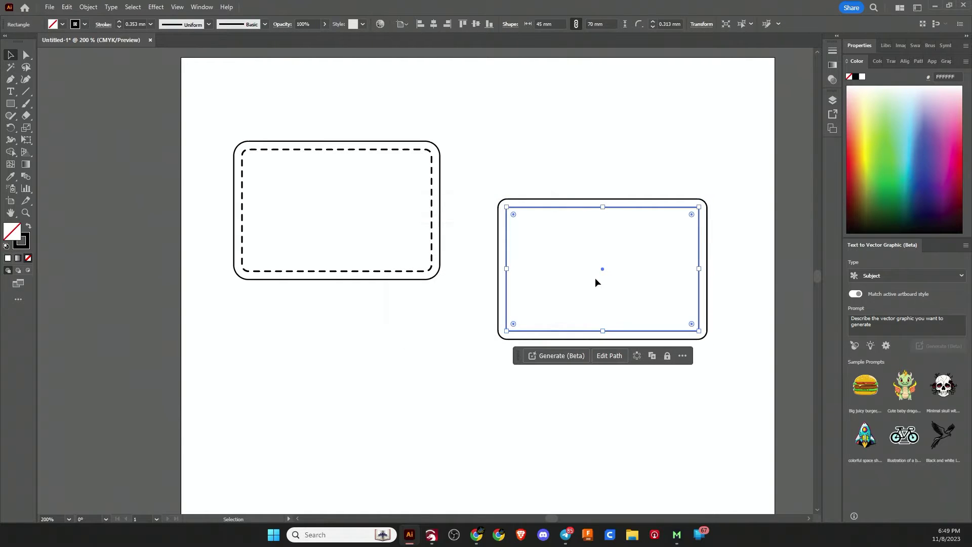
click(559, 258)
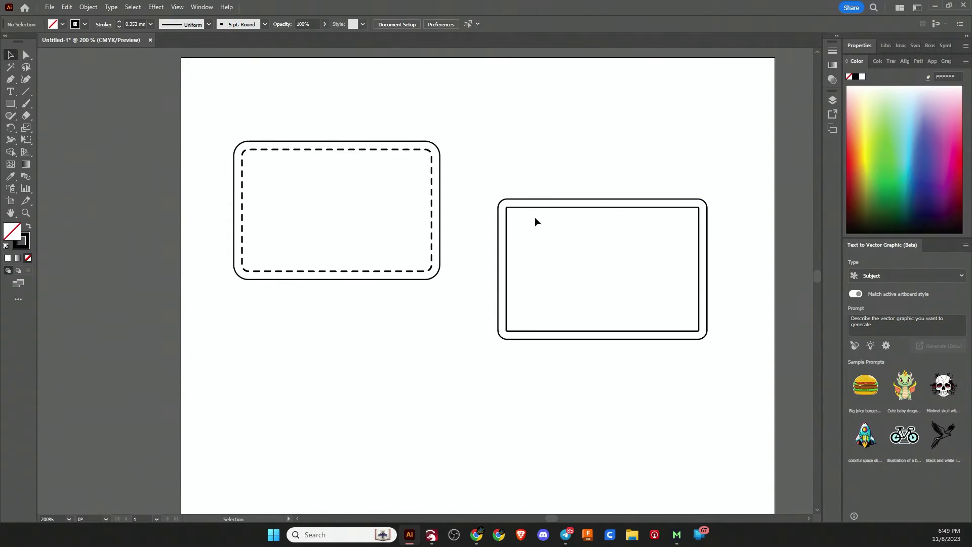
Move the new patch off the artboard to the right
click(499, 212)
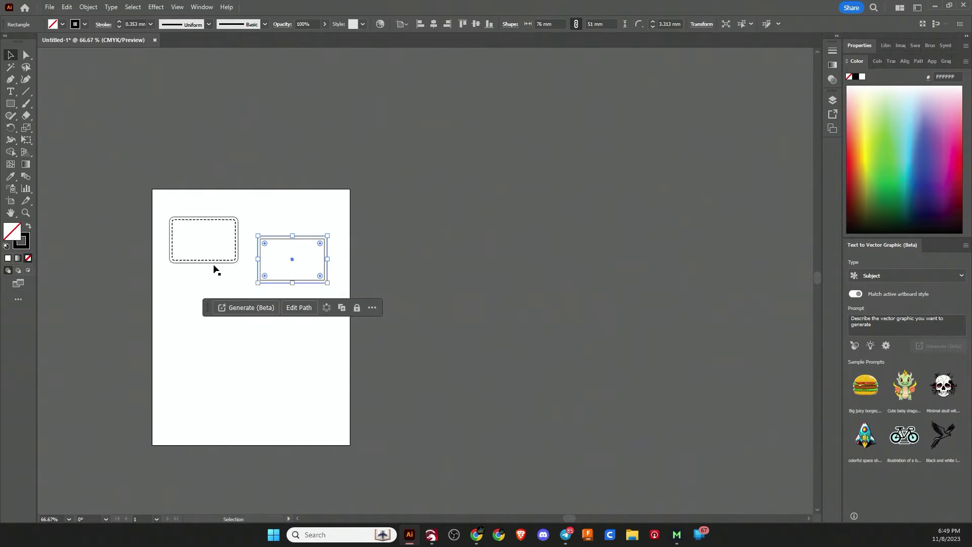
click(509, 288)
drag(267, 227, 426, 257)
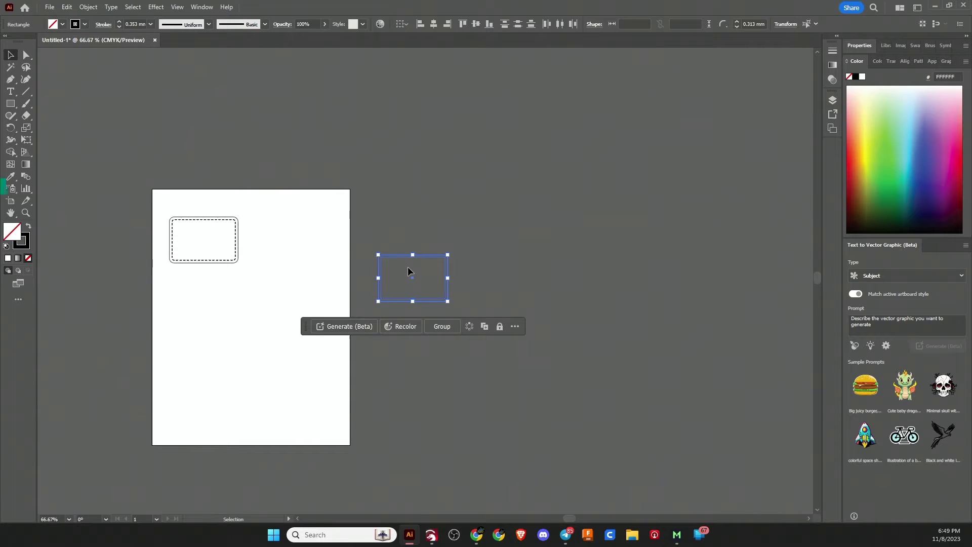
scroll(407, 265, up, 2)
click(575, 283)
scroll(365, 268, up, 1)
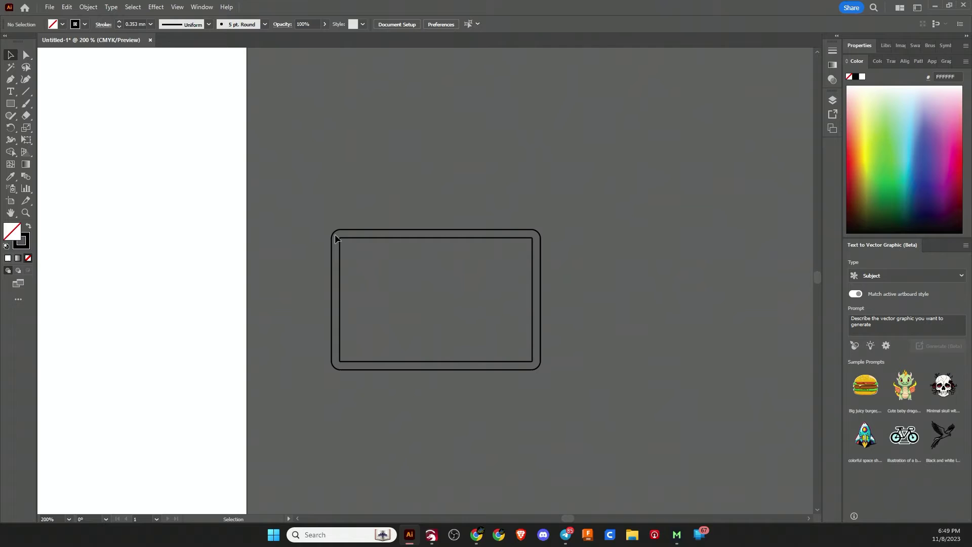
Round the inner rectangle's corners to about 1.72 mm radius and reselect it
click(339, 273)
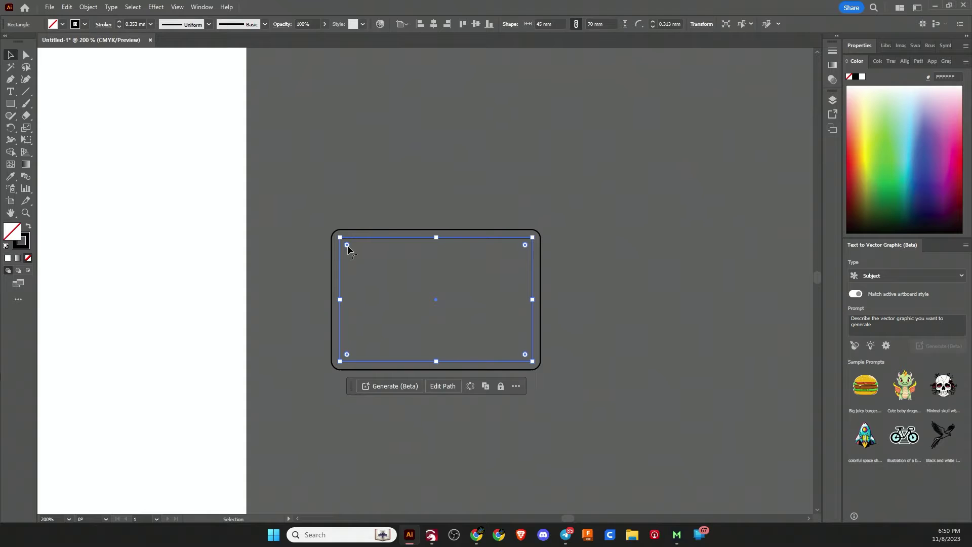
drag(347, 245, 345, 241)
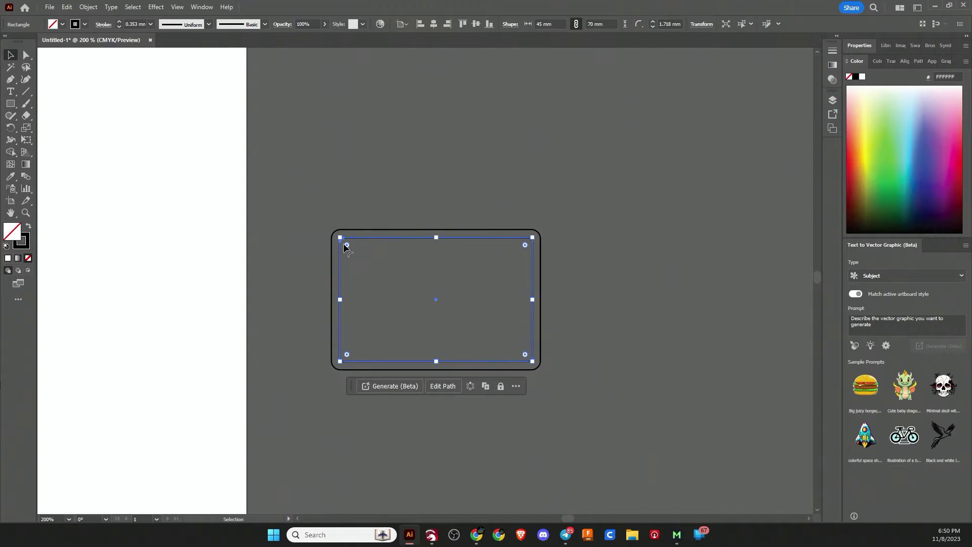
click(306, 217)
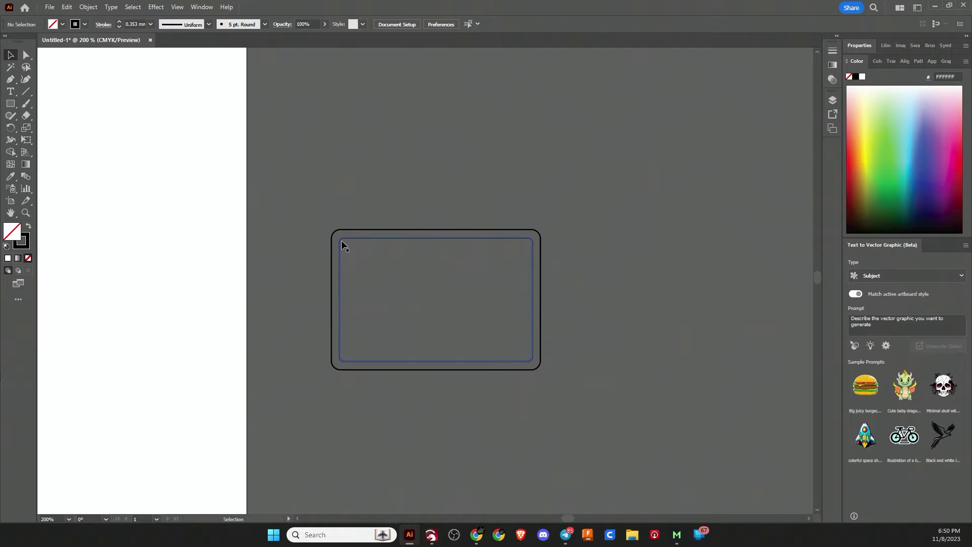
click(353, 238)
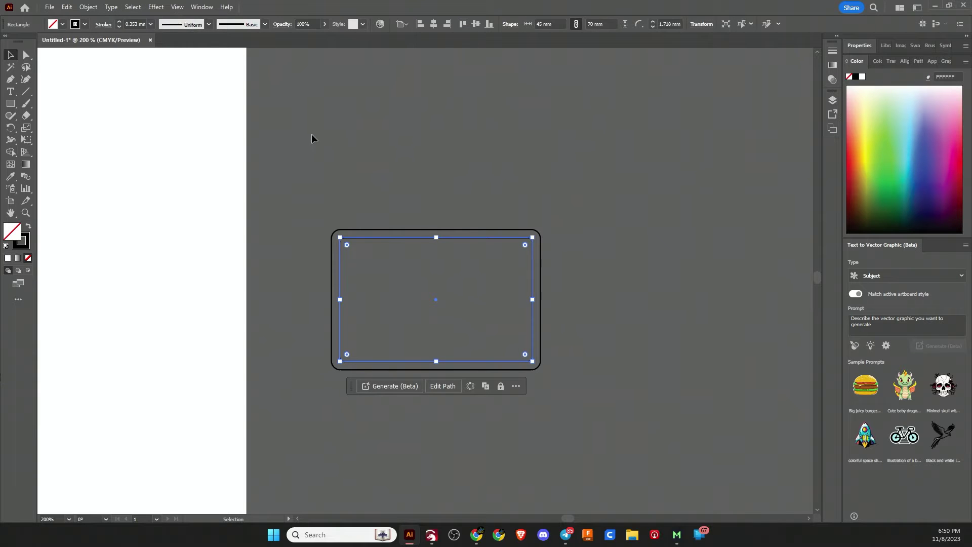
Give the inner rectangle's stroke round caps, round joins and a dashed line with set dash length
click(104, 24)
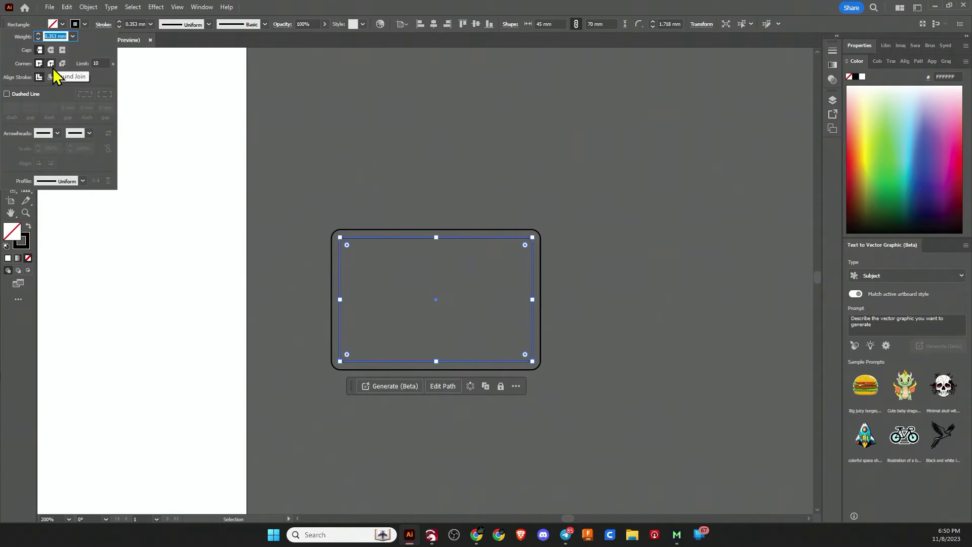
click(51, 50)
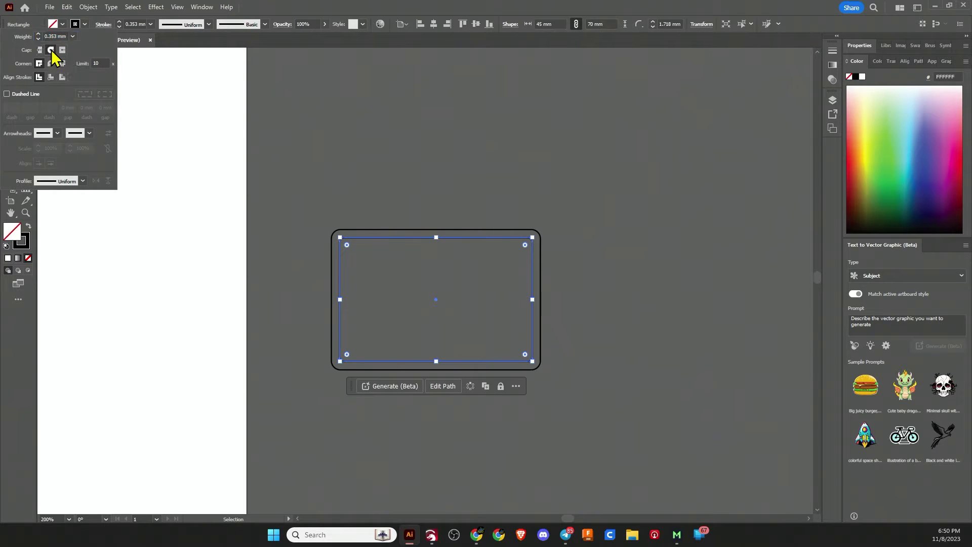
click(51, 62)
click(7, 94)
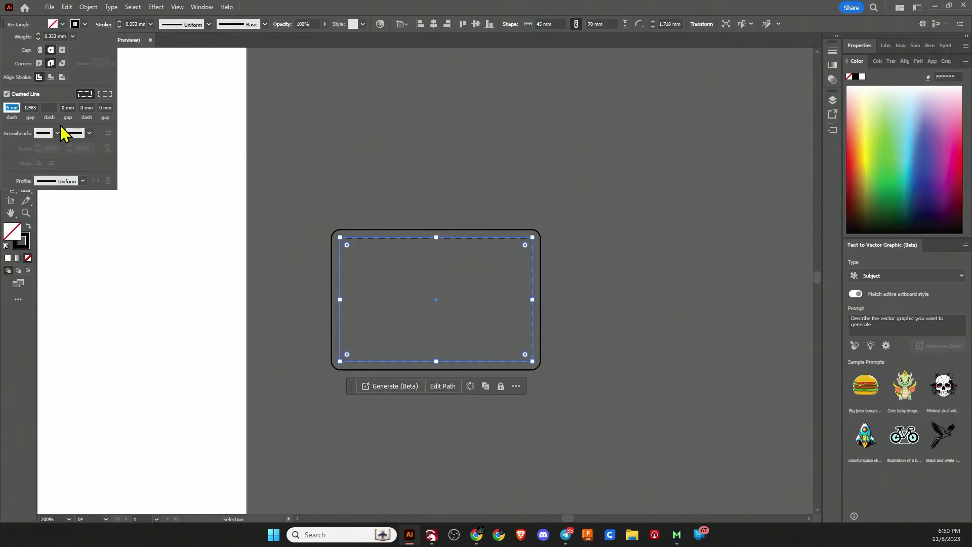
click(11, 107)
click(297, 229)
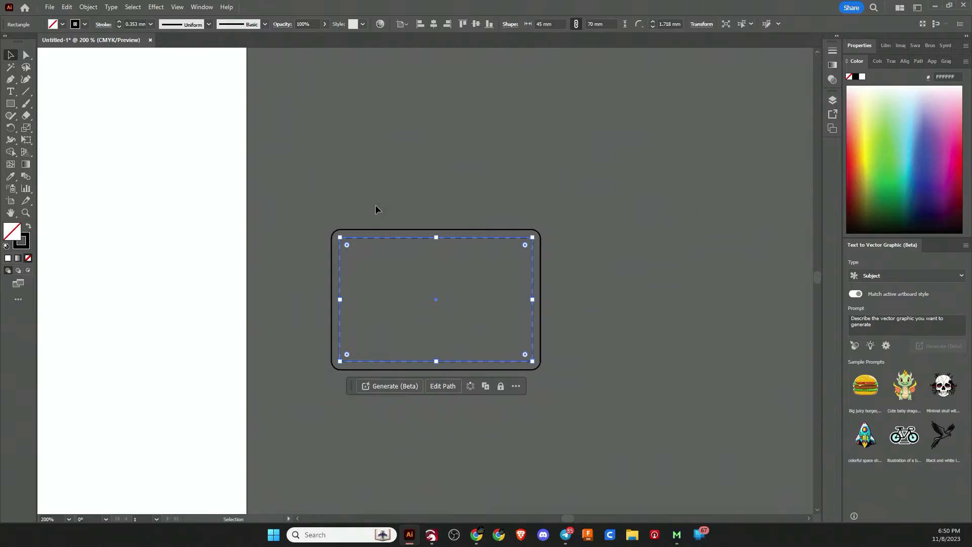
Set the stitch dashes to align to corners and path ends, adjusting lengths to fit
click(375, 219)
scroll(392, 262, up, 2)
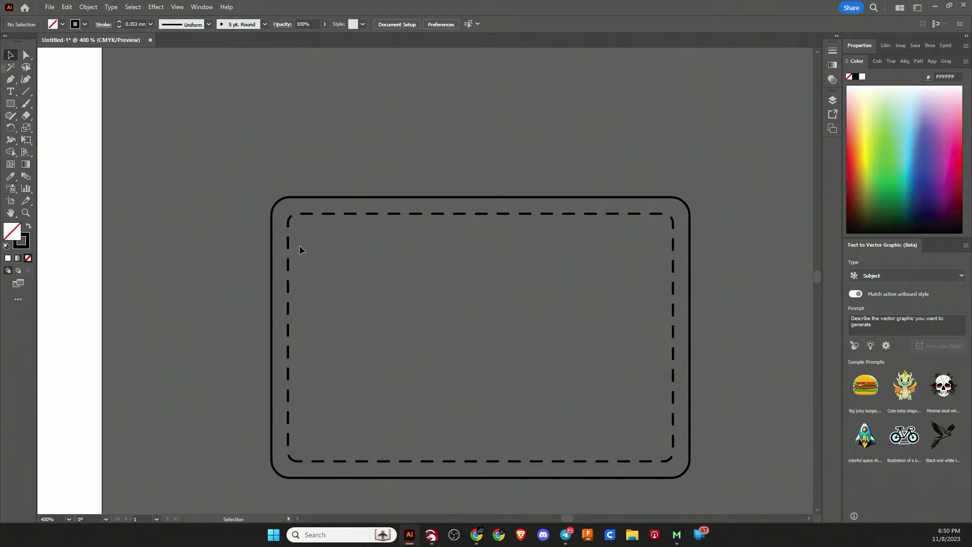
click(292, 219)
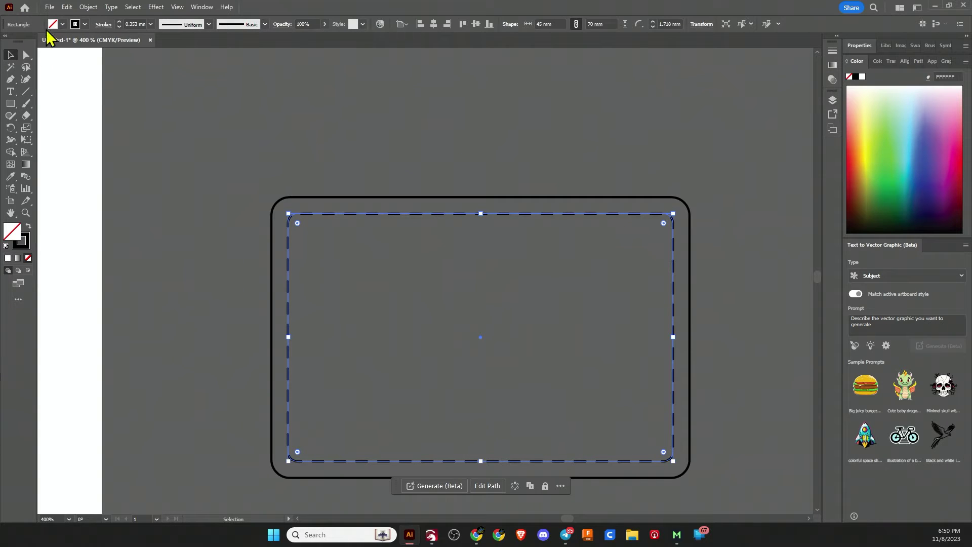
click(103, 25)
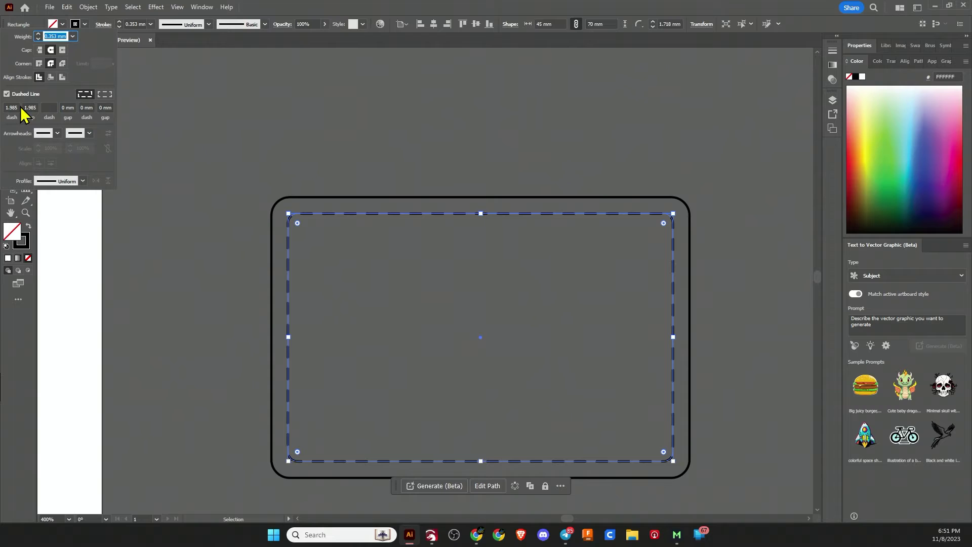
click(108, 93)
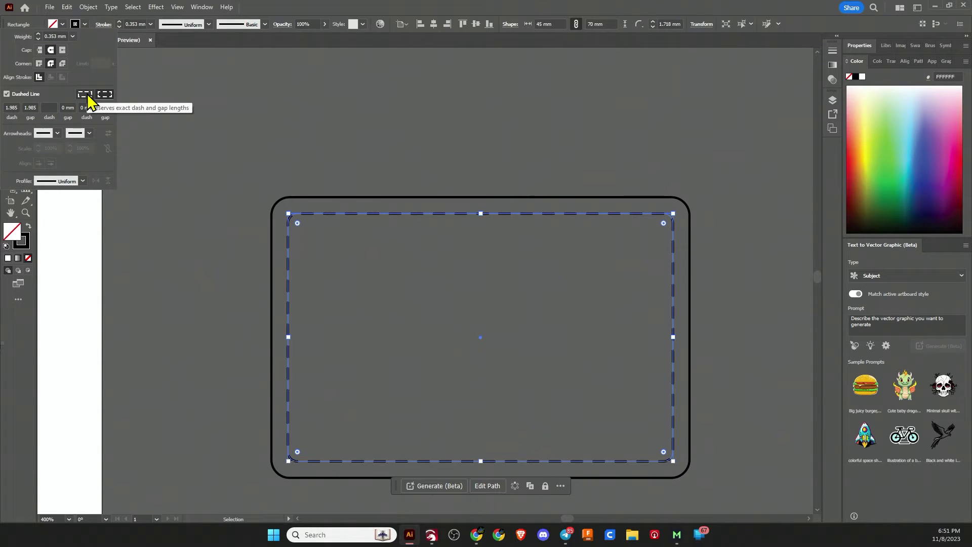
click(87, 94)
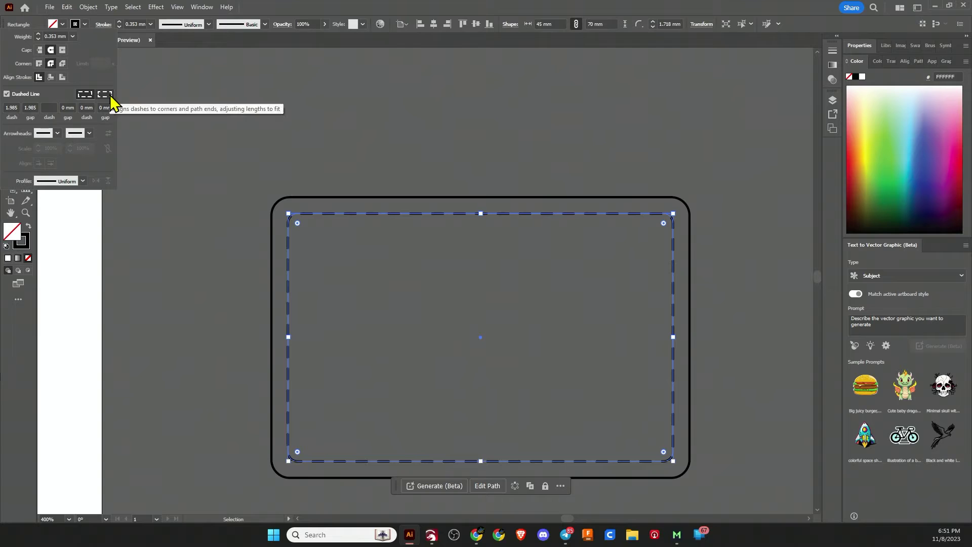
click(109, 95)
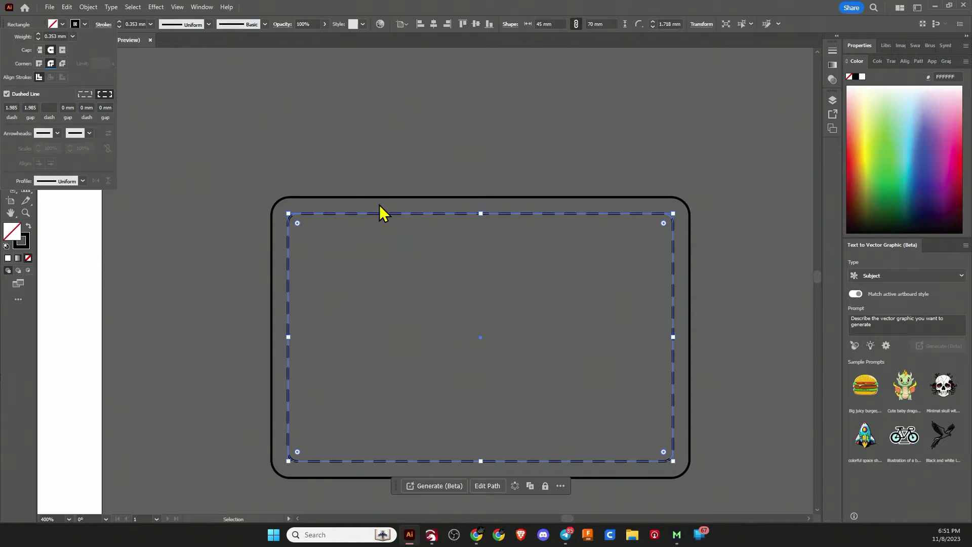
scroll(390, 240, up, 2)
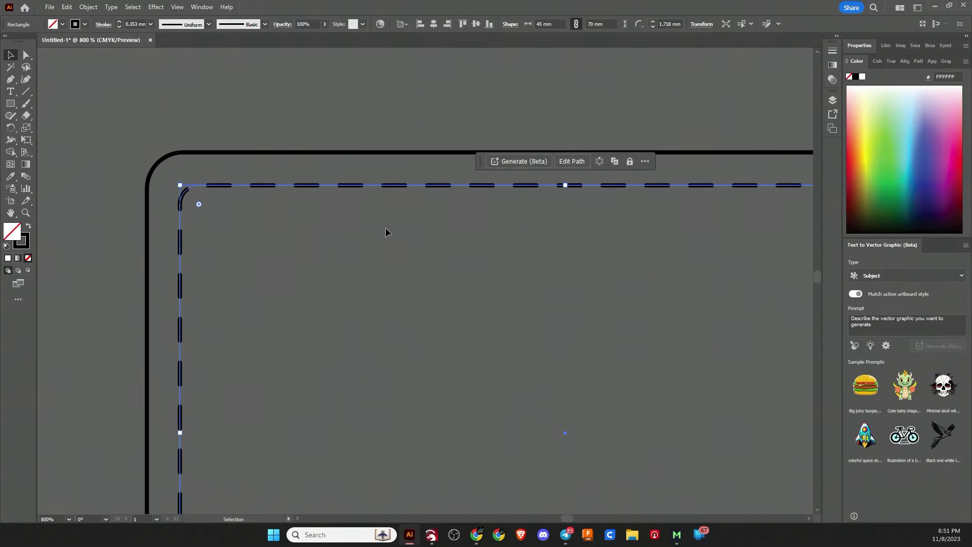
click(379, 222)
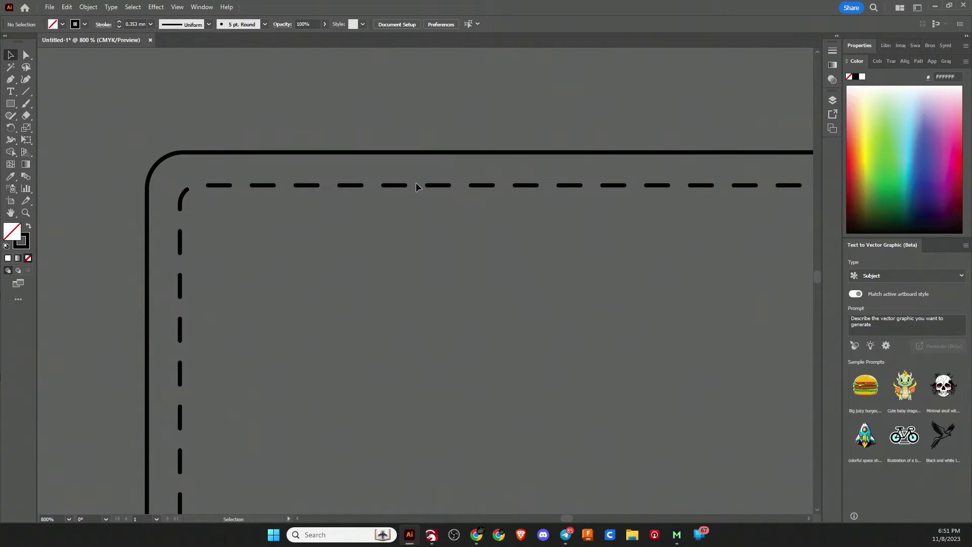
Expand the dashed inner rectangle's appearance into a plain path
scroll(365, 209, down, 3)
scroll(509, 298, up, 2)
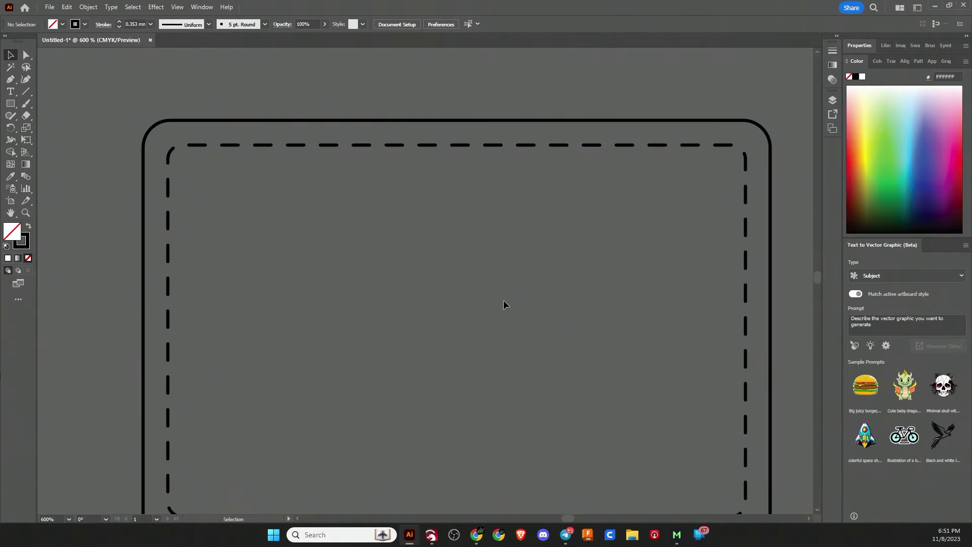
scroll(407, 305, down, 2)
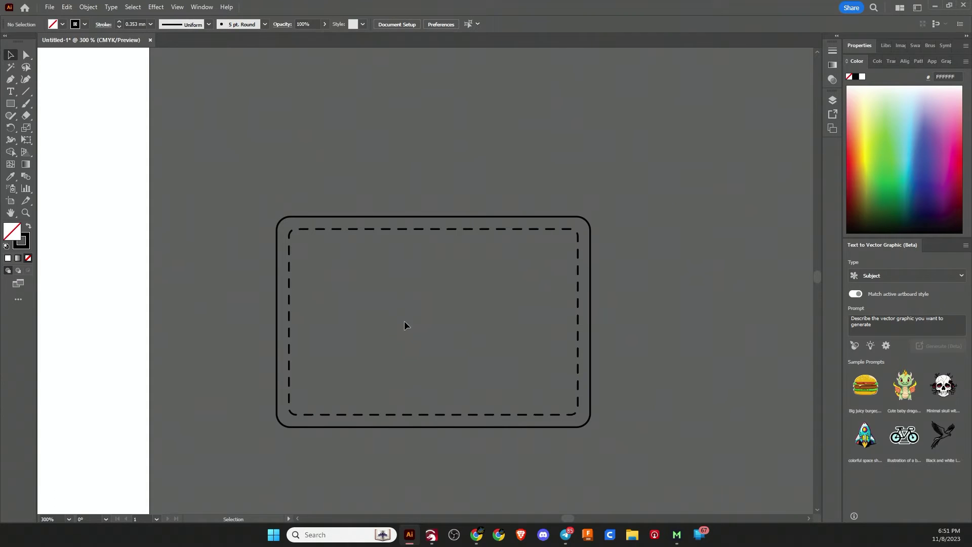
scroll(384, 344, down, 1)
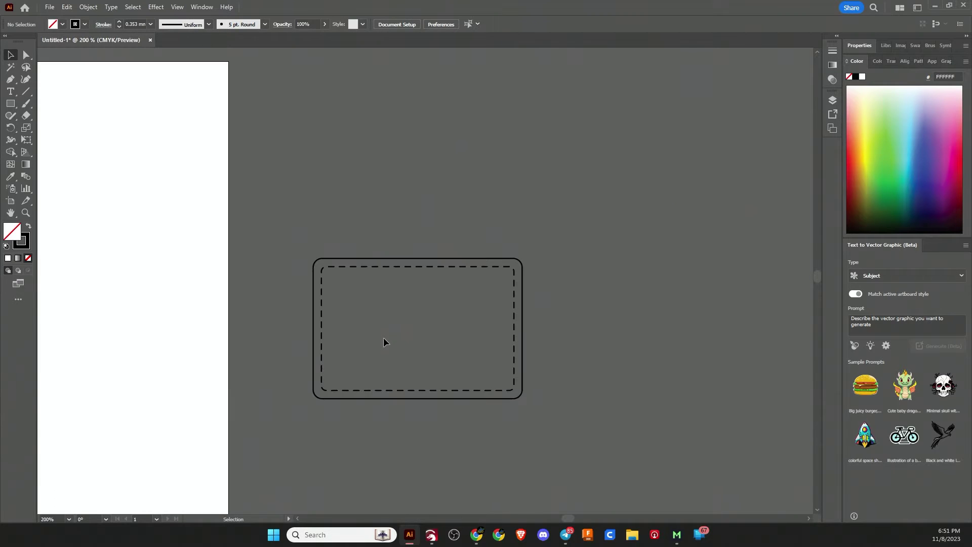
click(378, 266)
click(88, 8)
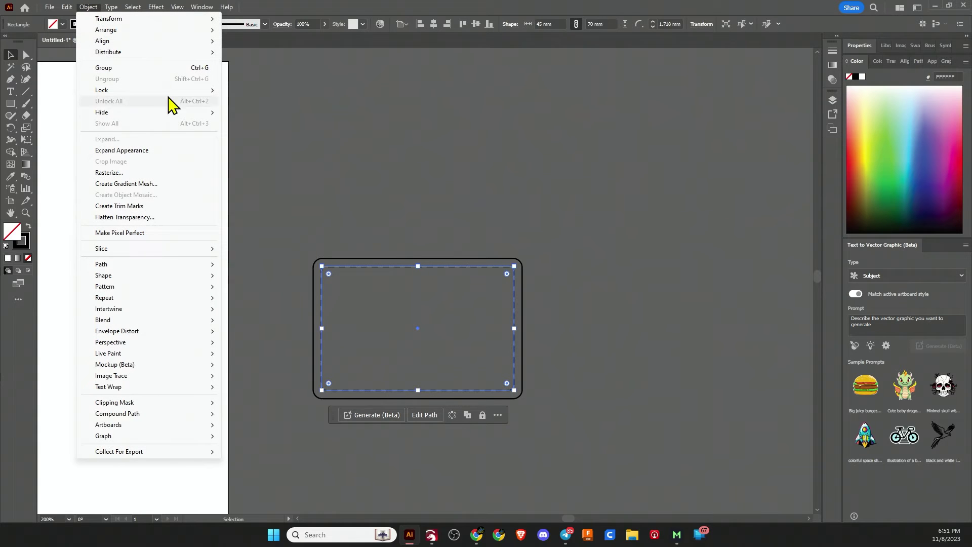
click(120, 152)
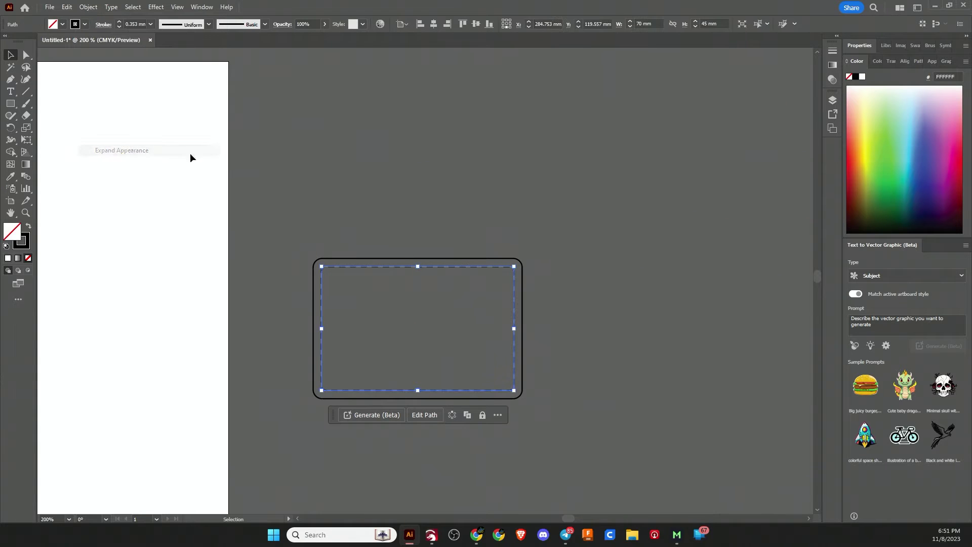
Expand the dashed path with Fill and Stroke checked into filled shapes
click(89, 7)
click(84, 139)
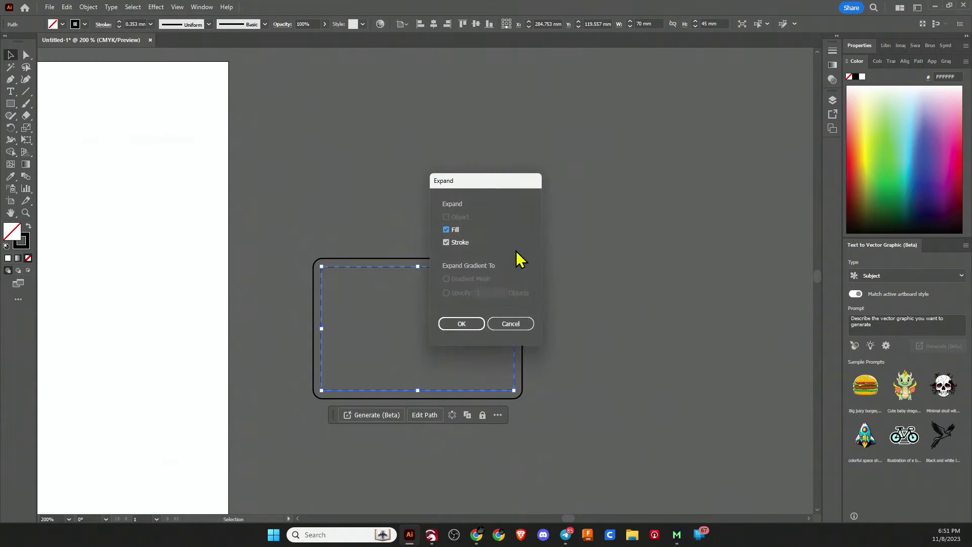
click(464, 324)
click(444, 209)
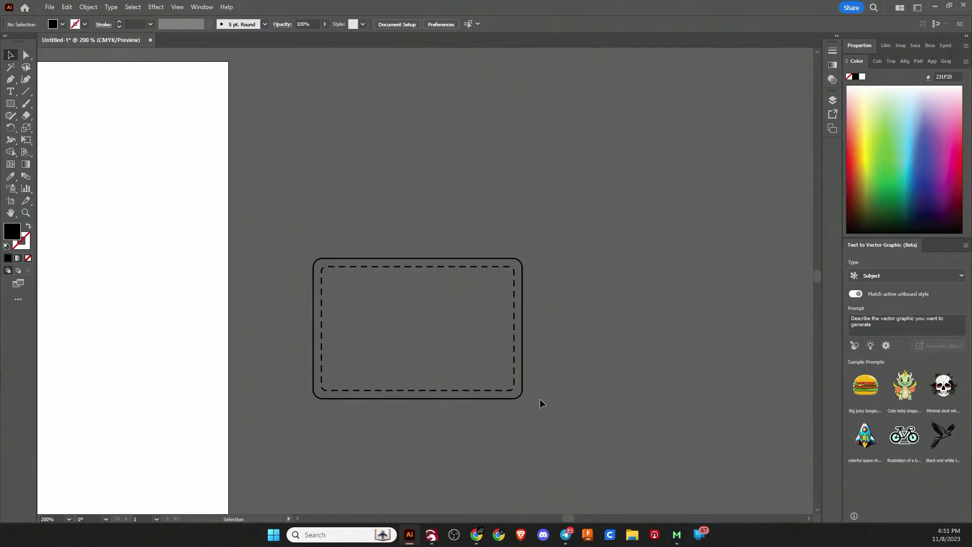
Copy the patch artwork from Illustrator into LightBurn and put its outline on red layer 02
key(ctrl+a)
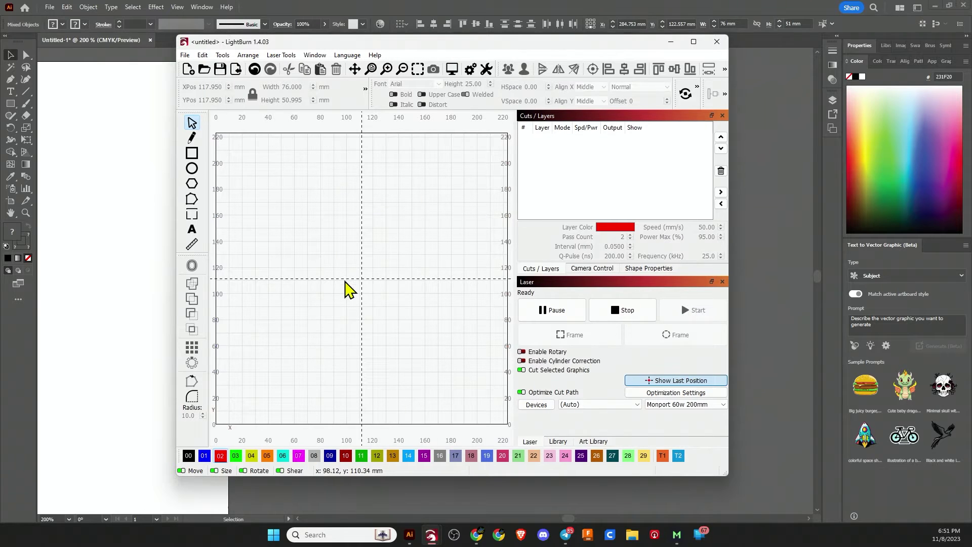
key(ctrl+v)
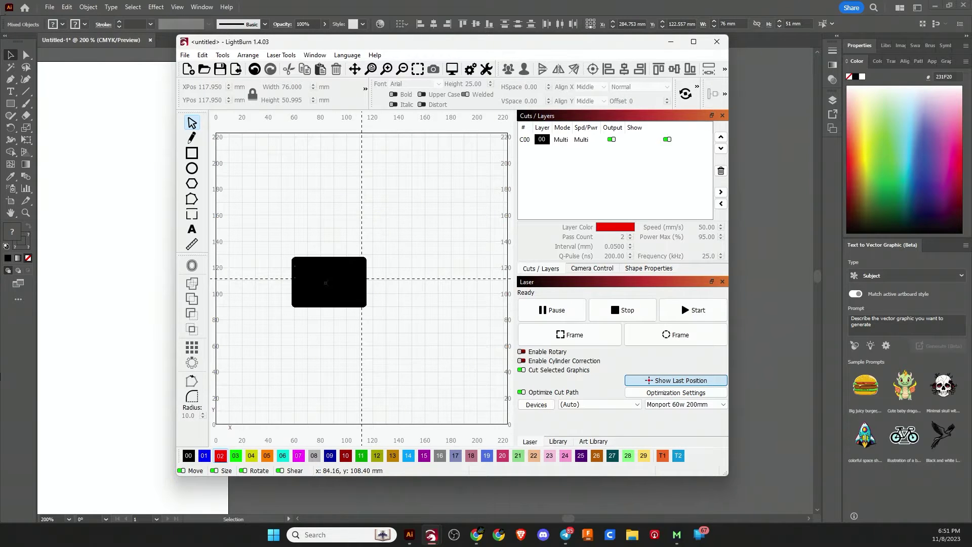
scroll(325, 283, up, 5)
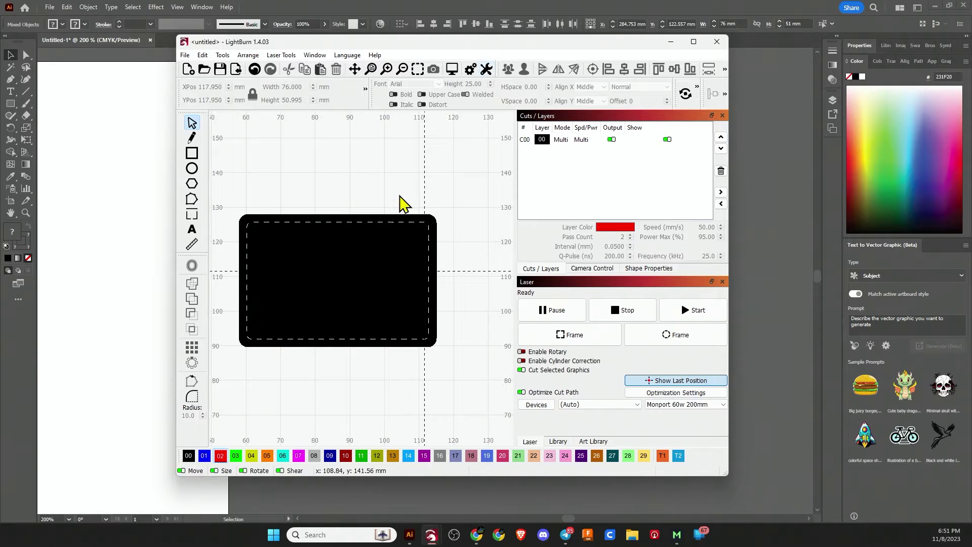
click(380, 253)
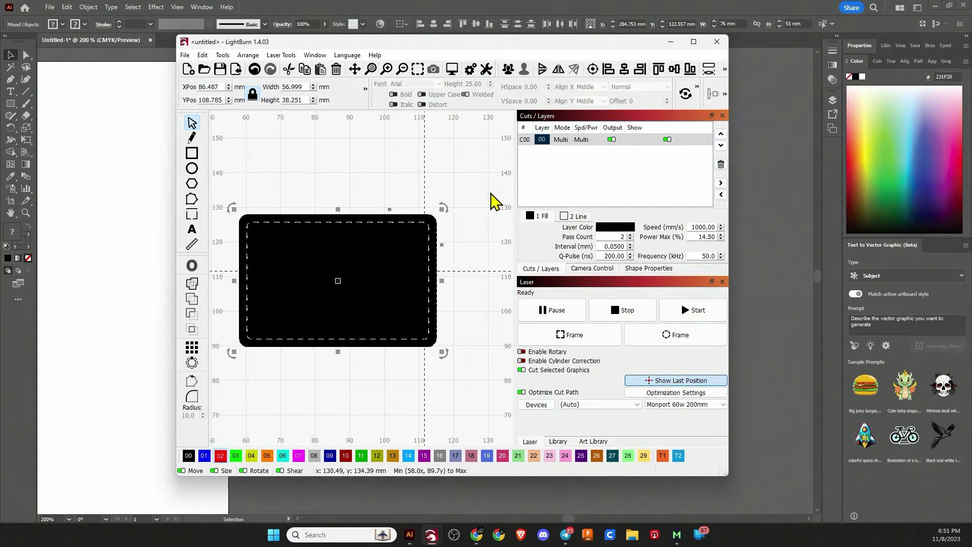
click(220, 456)
click(475, 304)
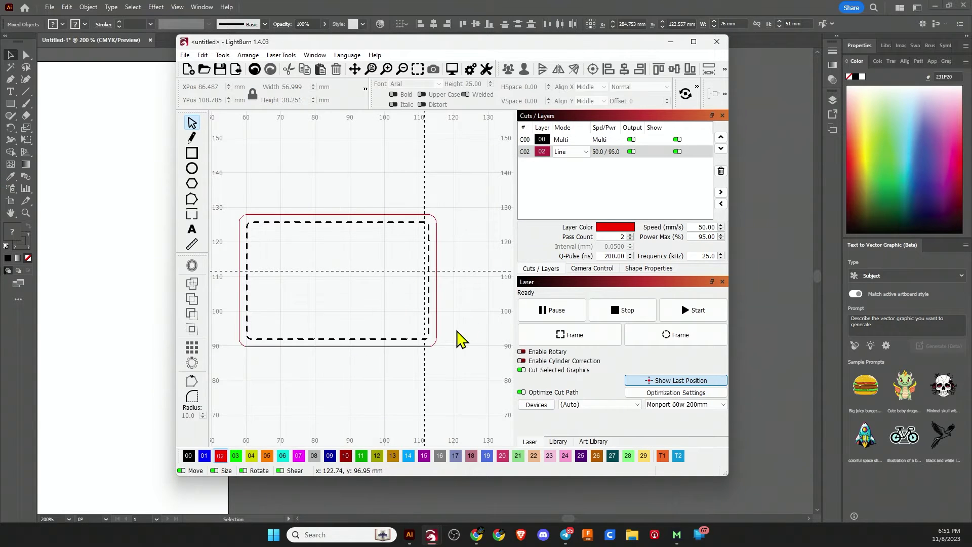
Move the whole patch to the work area centre and maximize the LightBurn window
scroll(356, 306, up, 2)
scroll(356, 304, down, 4)
drag(418, 344, 271, 219)
drag(335, 288, 407, 281)
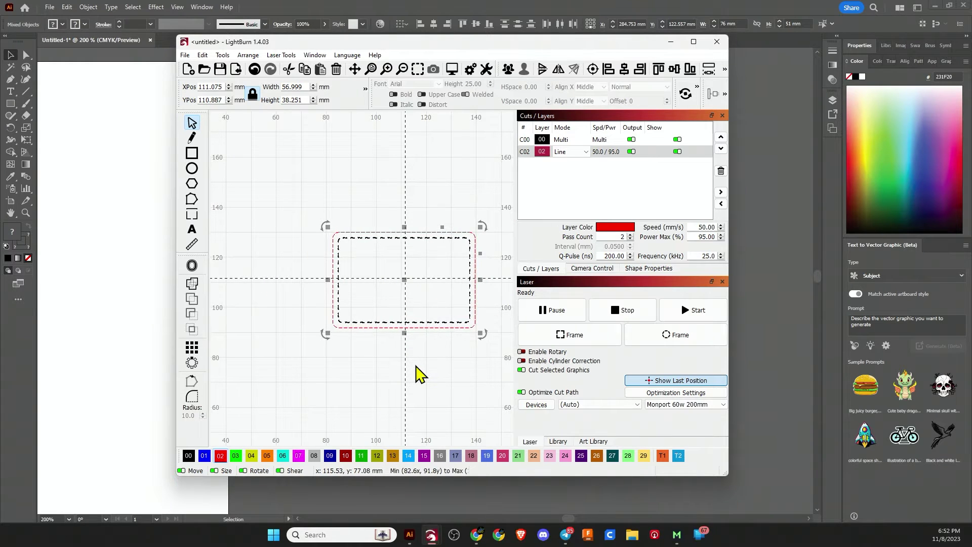
click(436, 364)
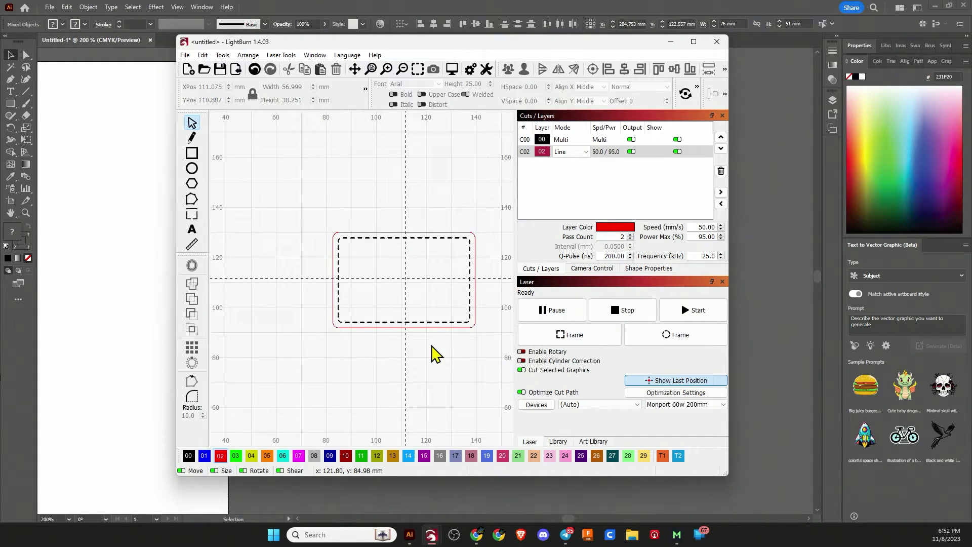
click(693, 41)
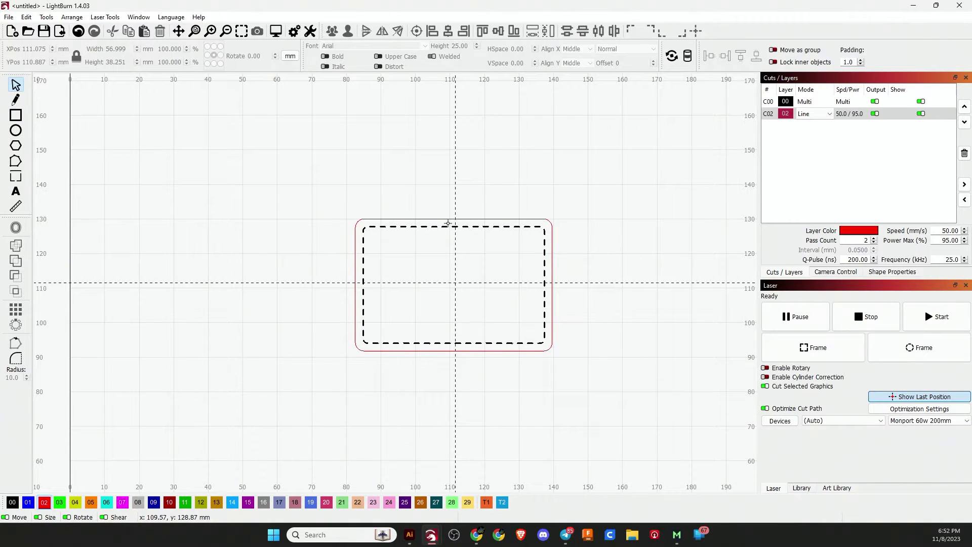
Hide layer 02, group the dashed stitch marks, and move the group onto layer 05
click(444, 226)
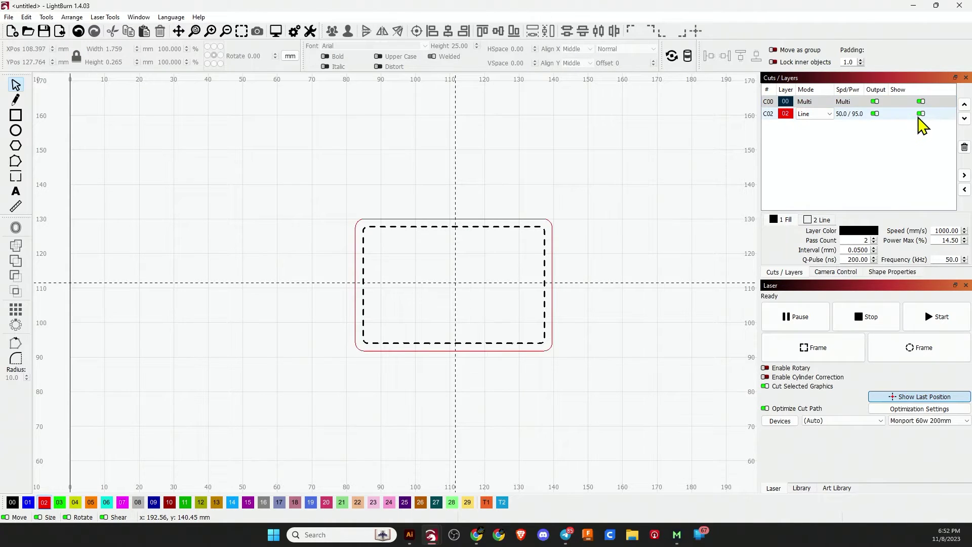
click(921, 113)
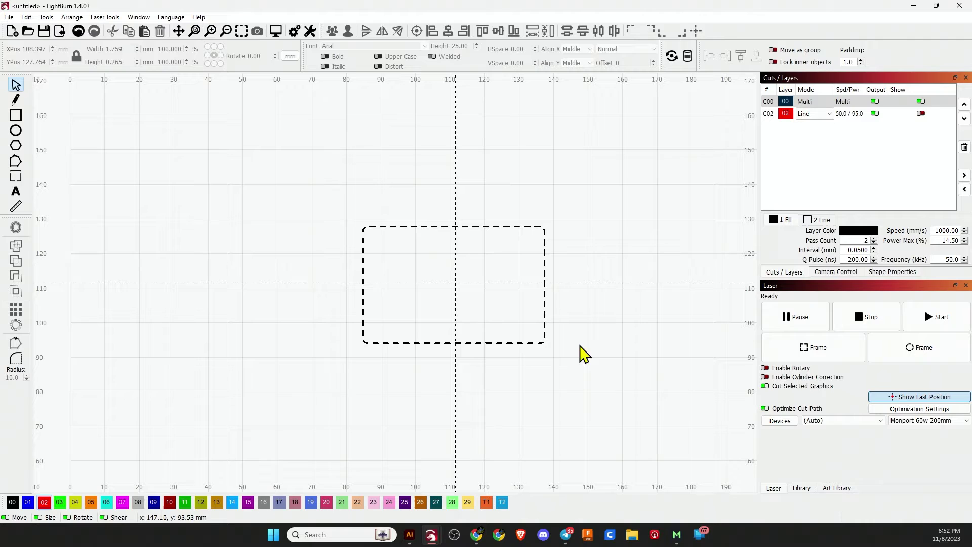
drag(588, 357, 325, 197)
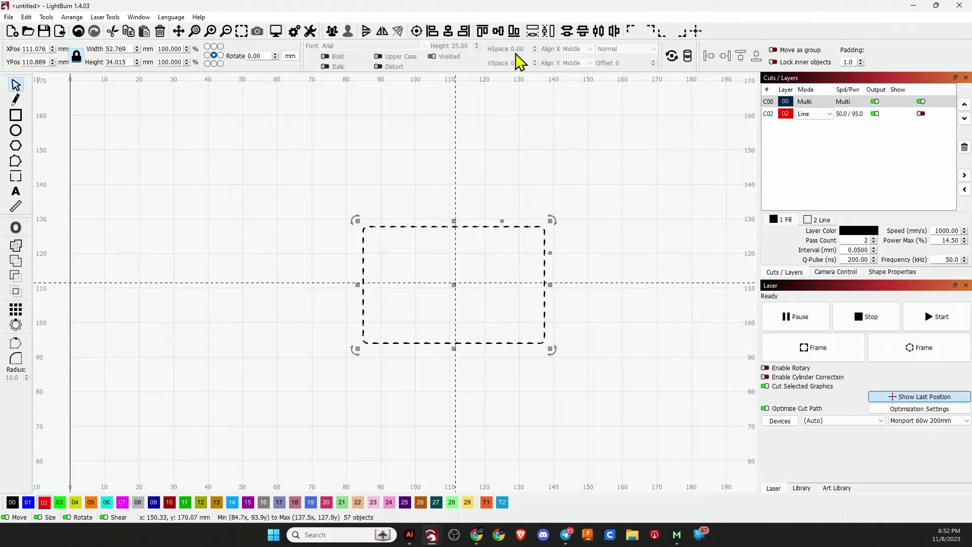
click(333, 32)
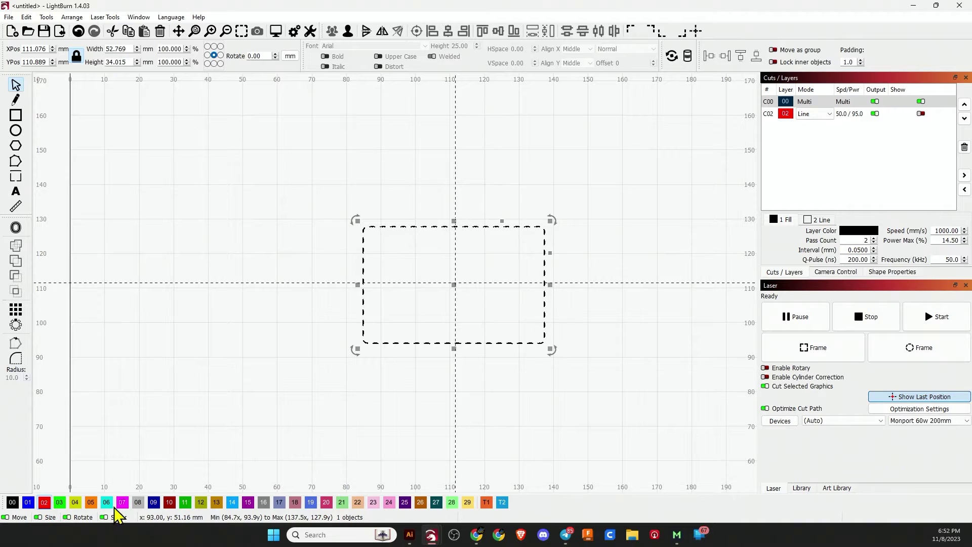
click(93, 502)
Turn off layer 05's Show and Output, and show the red layer 02 again
click(921, 113)
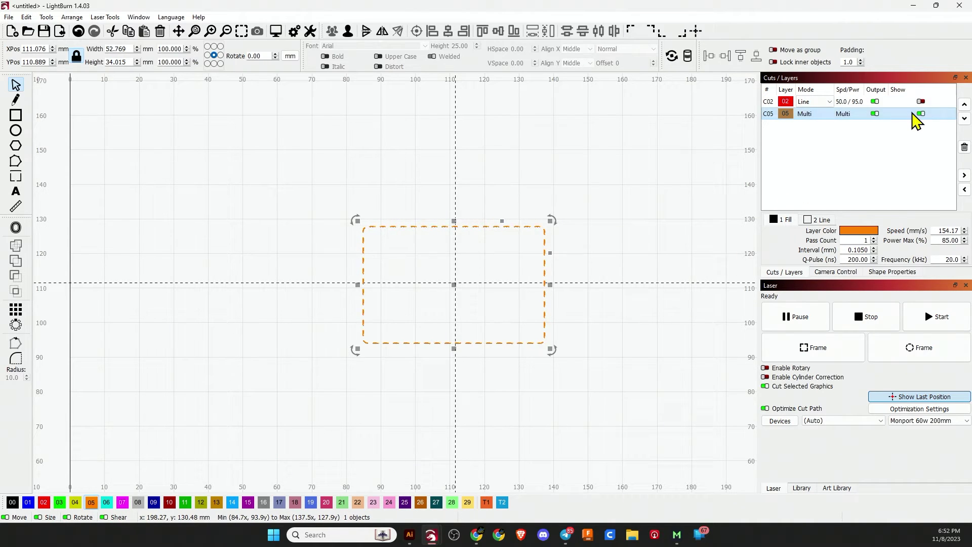
click(875, 113)
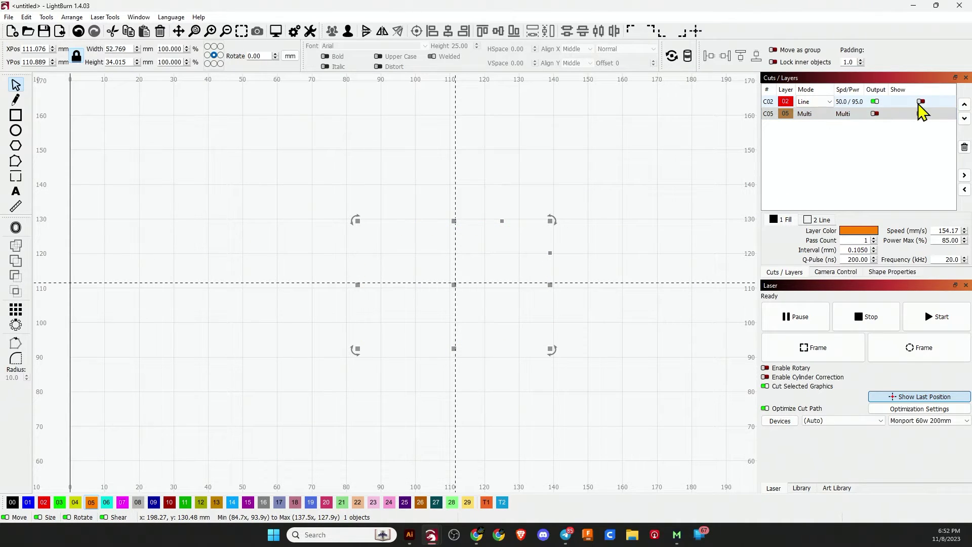
click(920, 101)
click(628, 293)
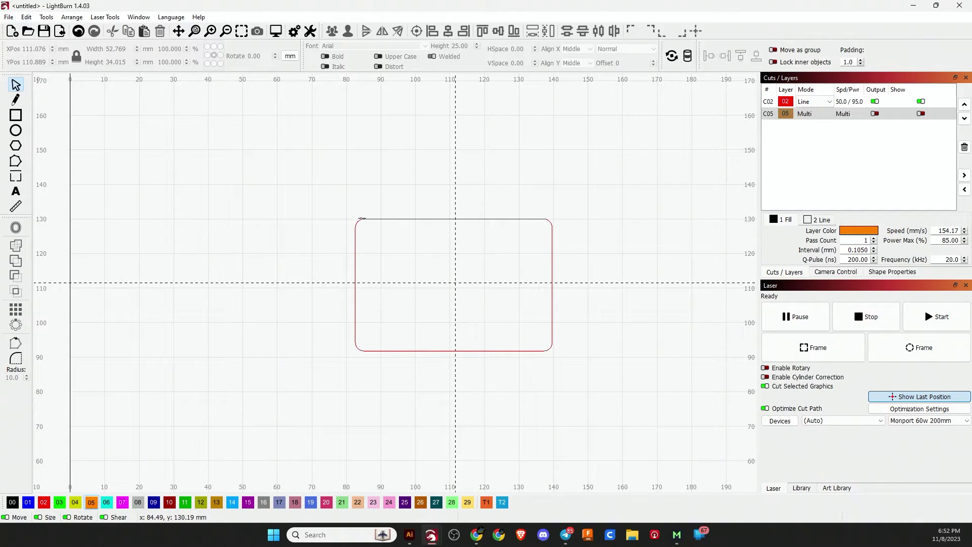
Set the red rectangle's width to 76 mm with aspect locked, making it about 51 mm tall
click(360, 218)
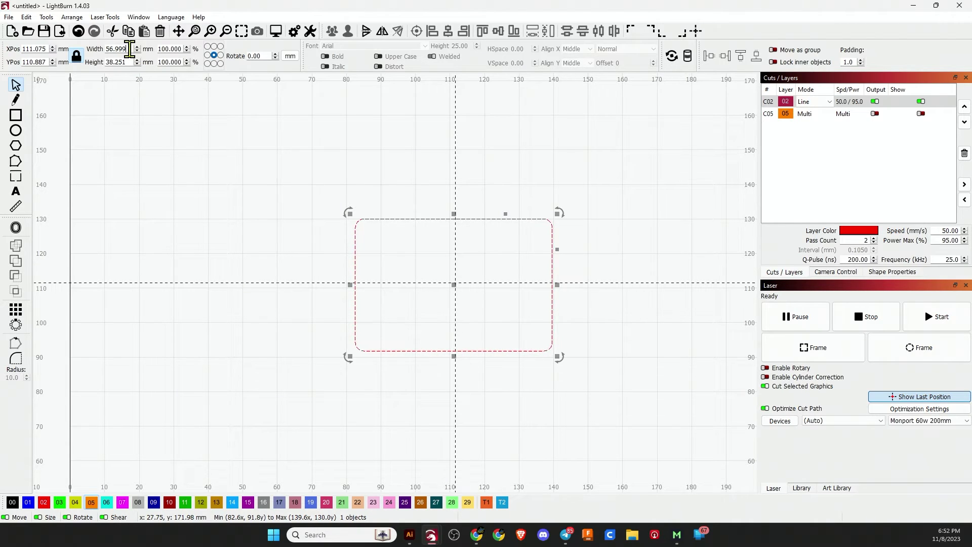
double_click(130, 49)
text(76)
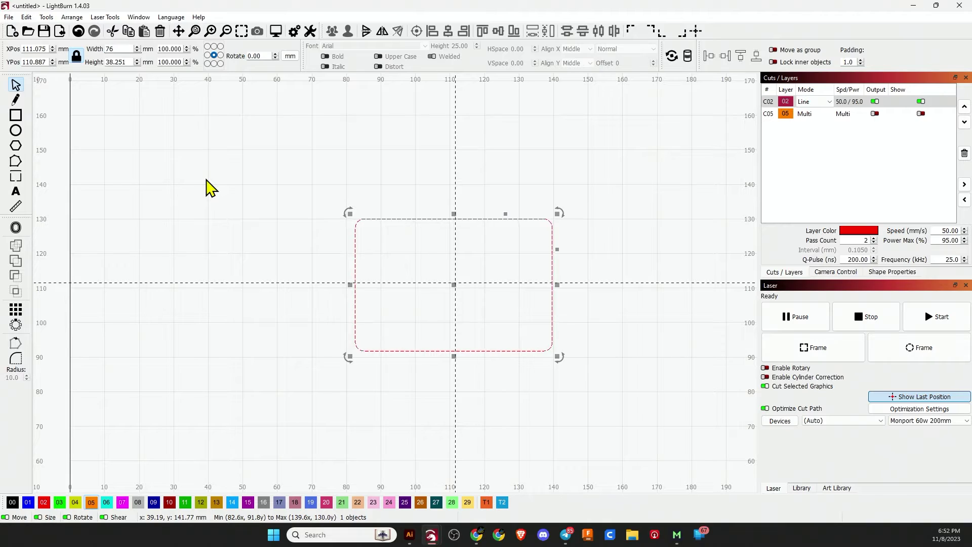
key(Return)
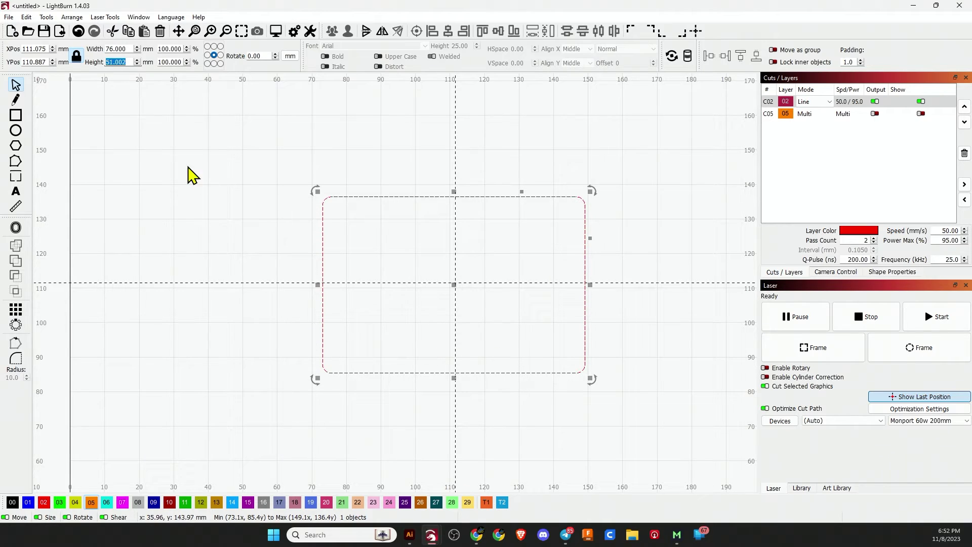
double_click(115, 62)
click(265, 273)
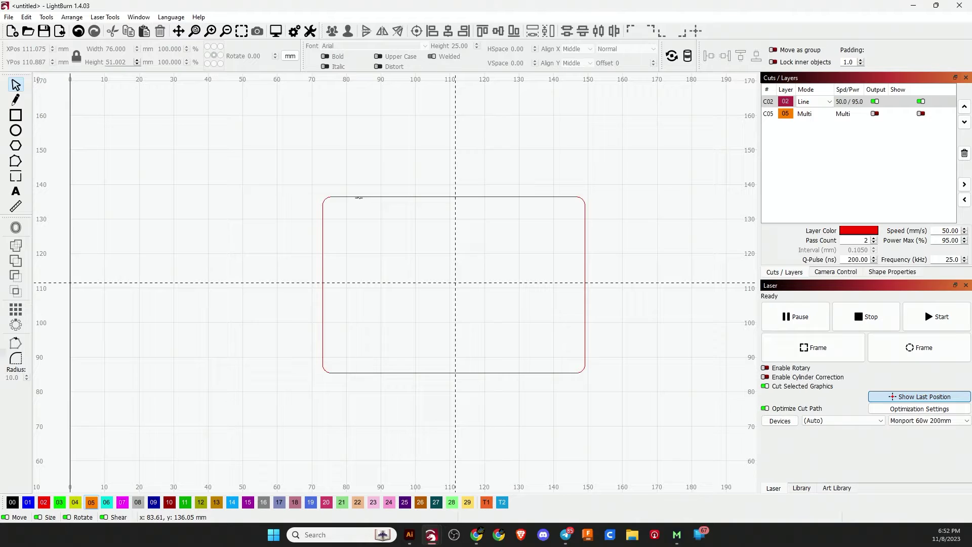
click(360, 196)
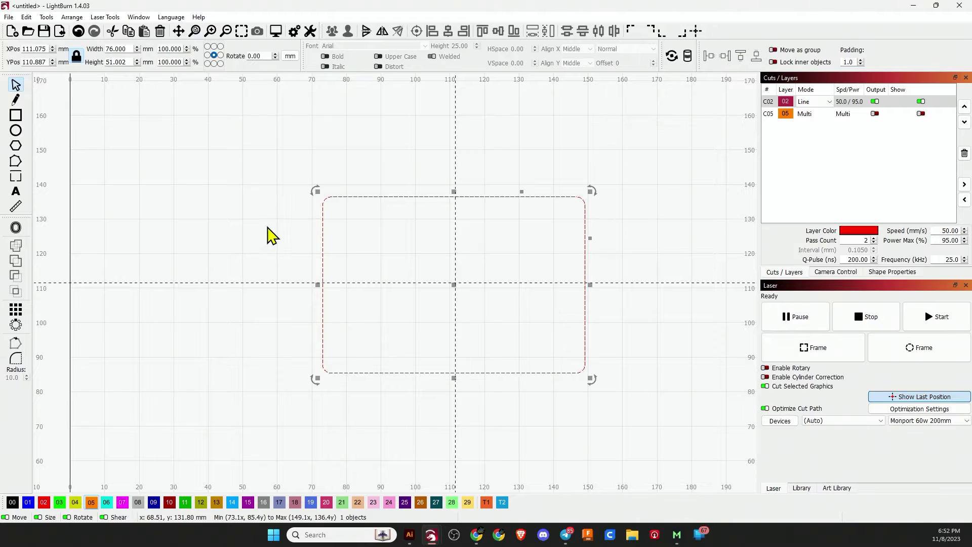
Offset the red outline 3 mm inward, producing a 70 × 45 mm inner rounded rectangle
click(15, 227)
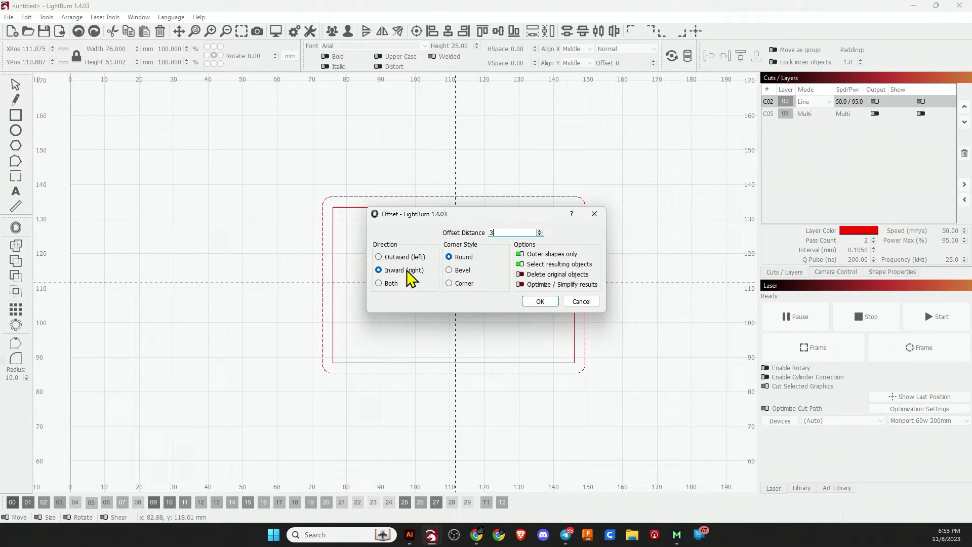
click(540, 301)
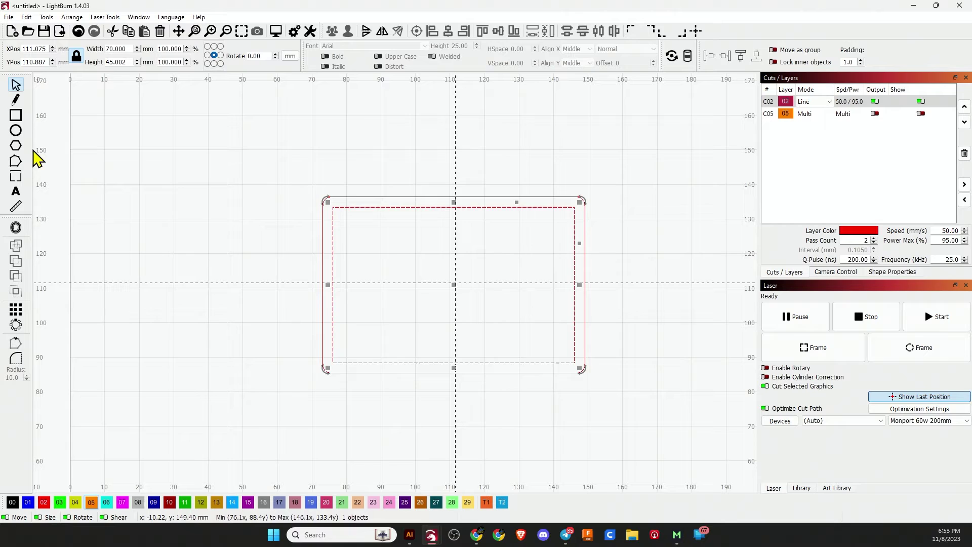
Draw a small 4.36 × 1.91 mm rectangle above the outline's top edge on red layer 02
click(16, 116)
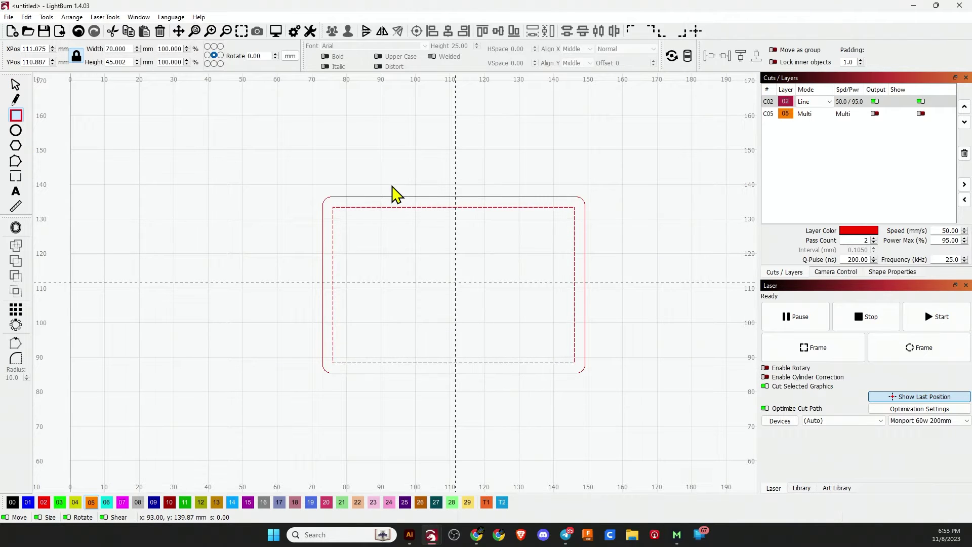
scroll(397, 193, up, 5)
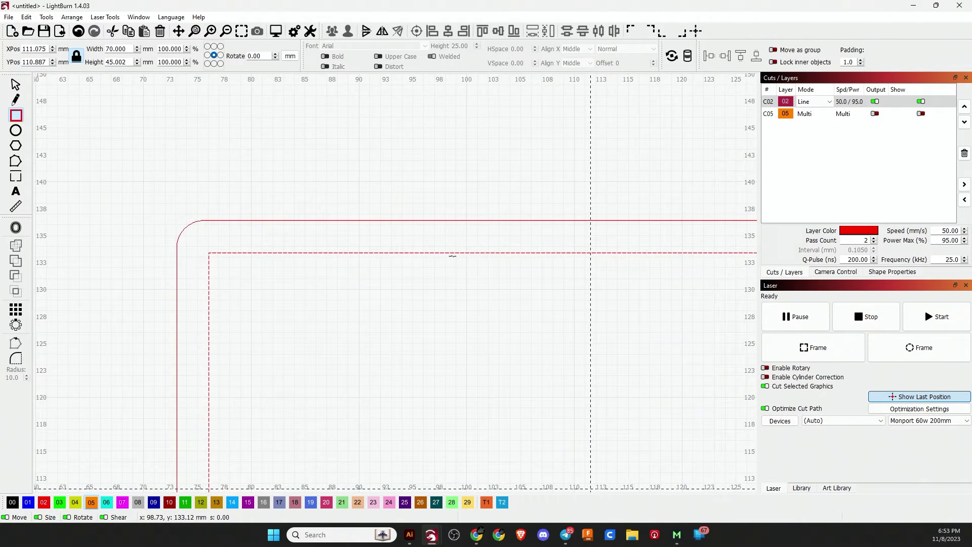
scroll(433, 253, down, 5)
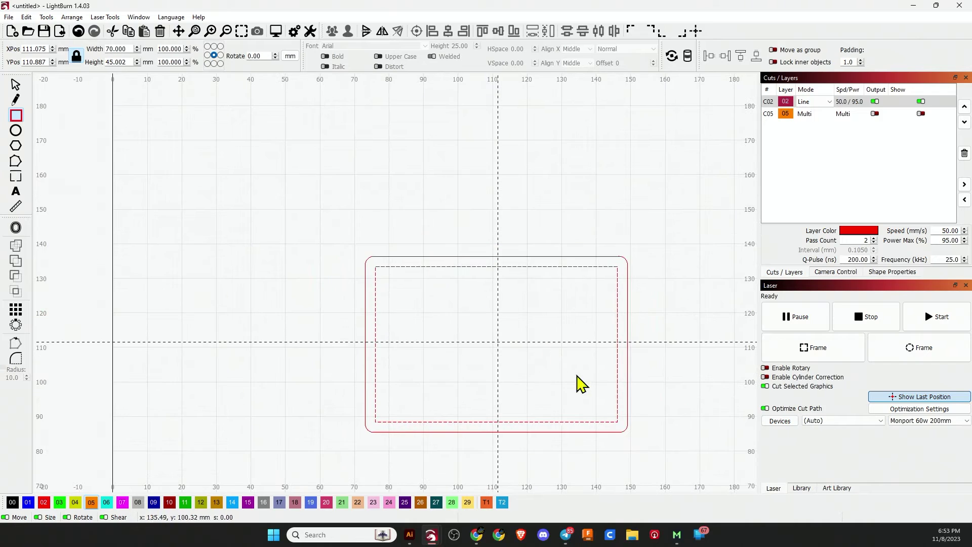
scroll(504, 253, up, 3)
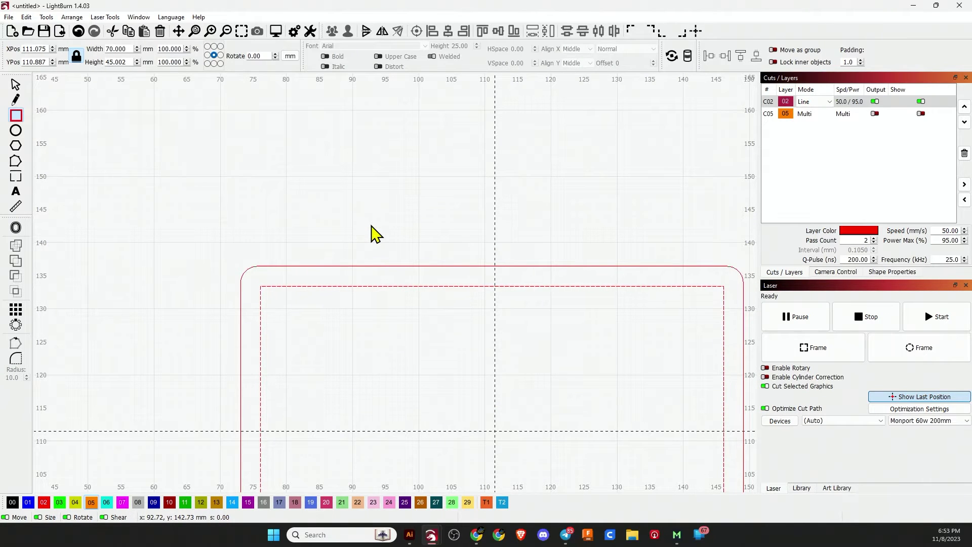
drag(371, 225, 396, 233)
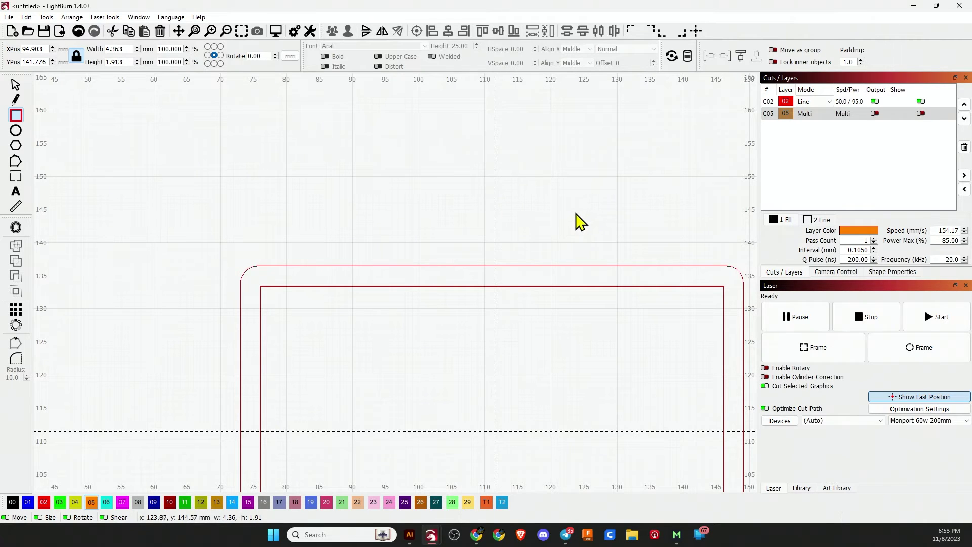
scroll(565, 217, down, 1)
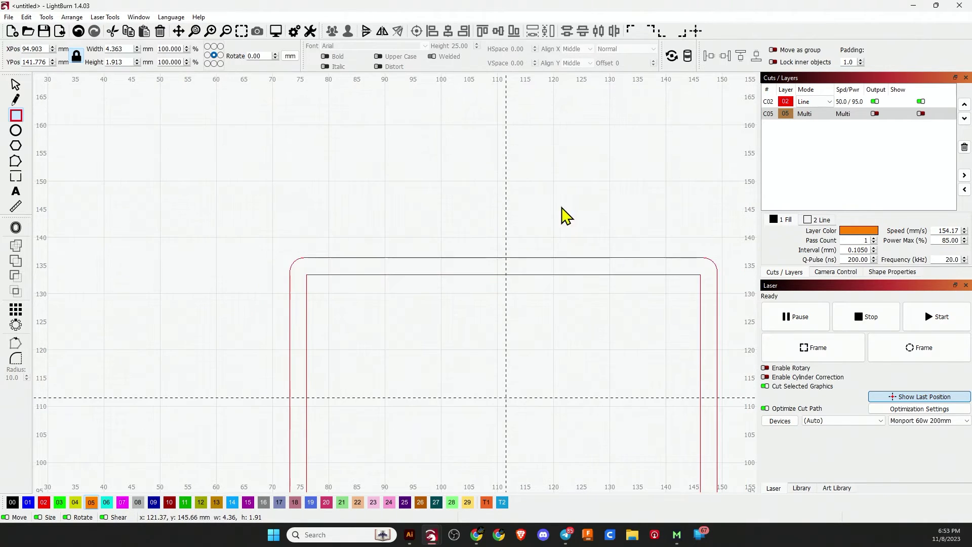
click(15, 85)
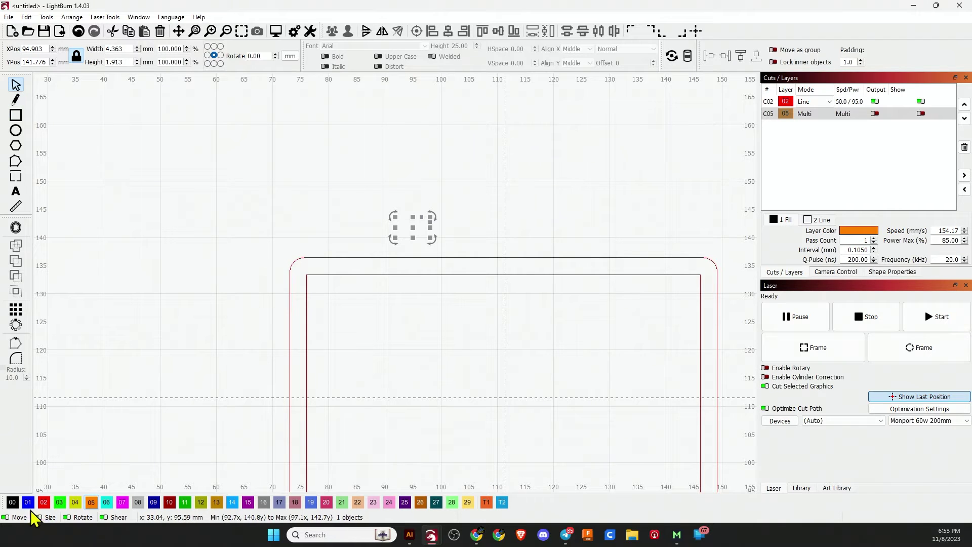
click(44, 503)
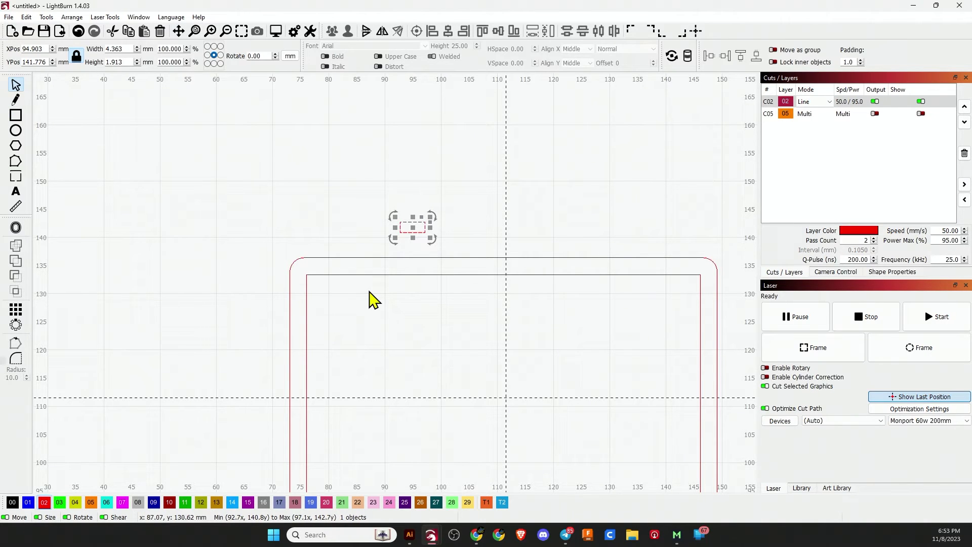
Adjust the small rectangle's height, trying 20 mm then back to 2 mm, toggling the proportion lock
scroll(413, 227, up, 5)
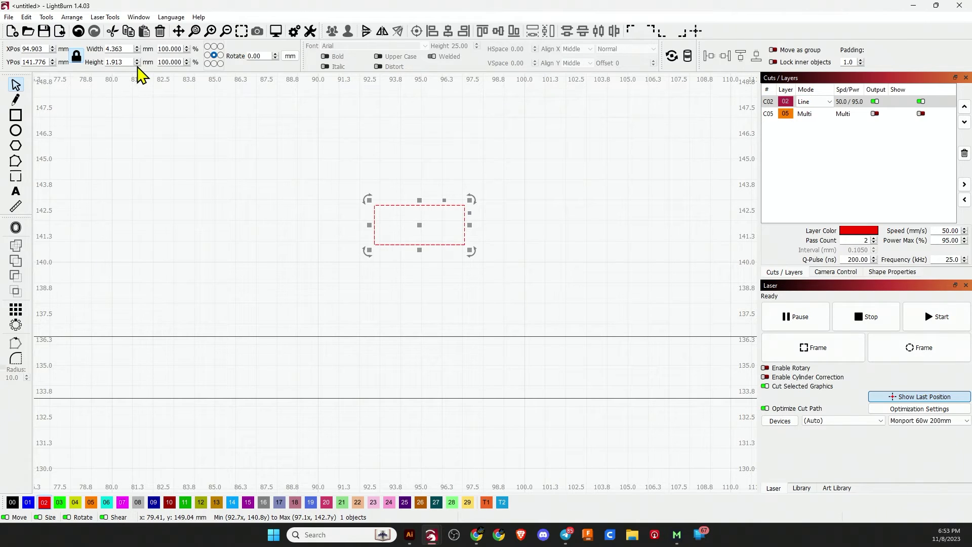
click(114, 62)
double_click(114, 63)
key(Tab)
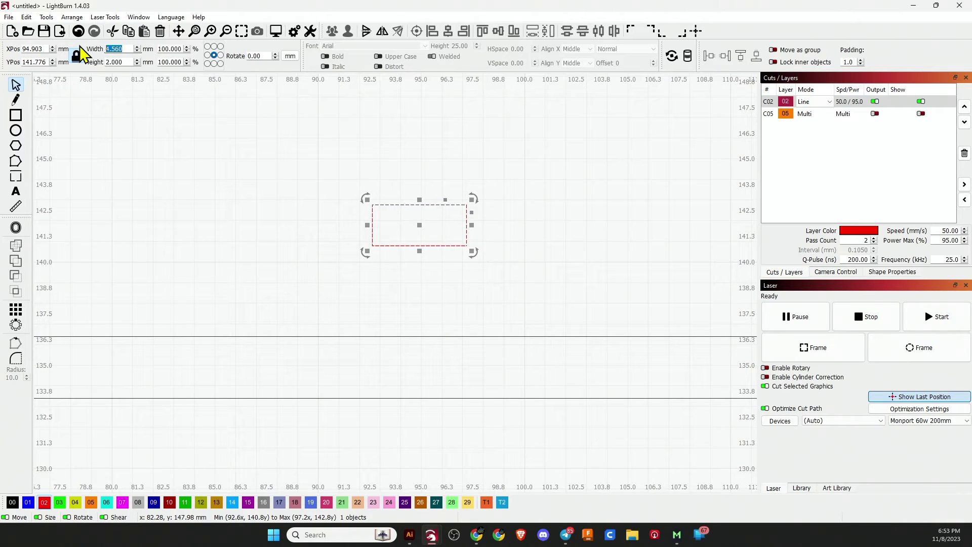
text(2)
key(Tab)
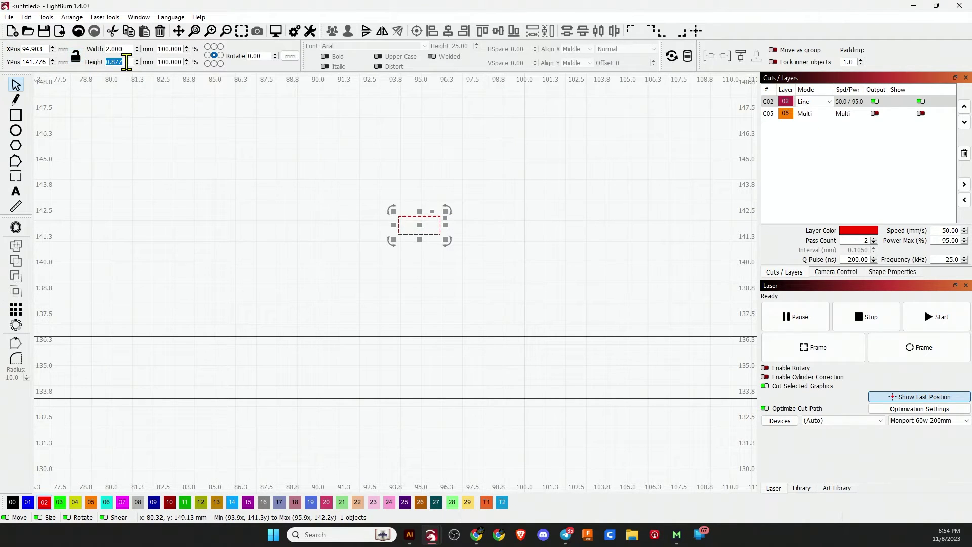
text(20)
key(Return)
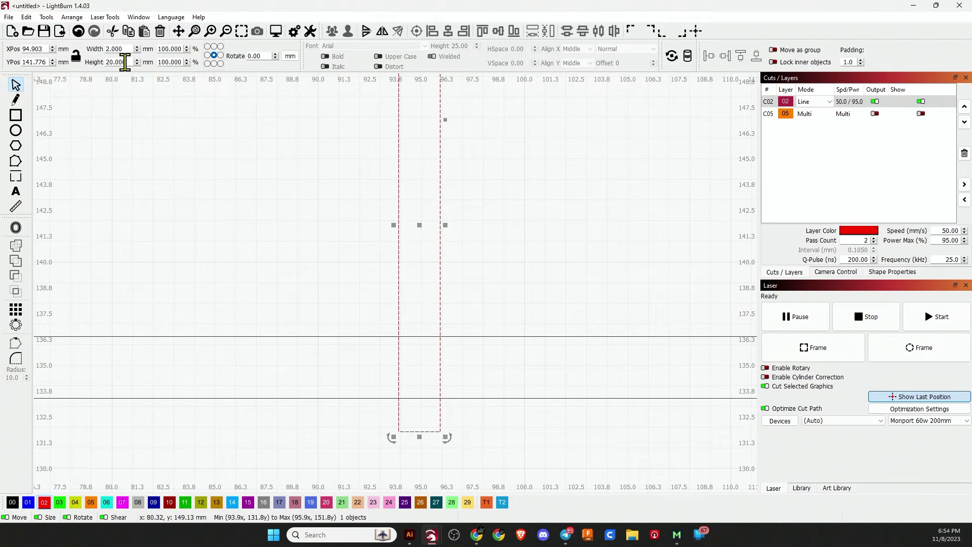
double_click(125, 62)
text(2)
key(Return)
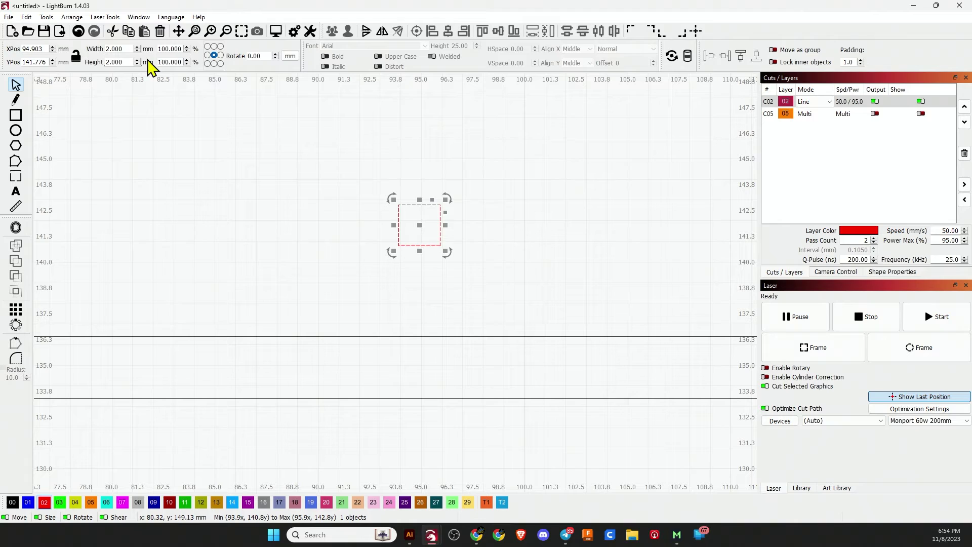
click(76, 56)
click(128, 48)
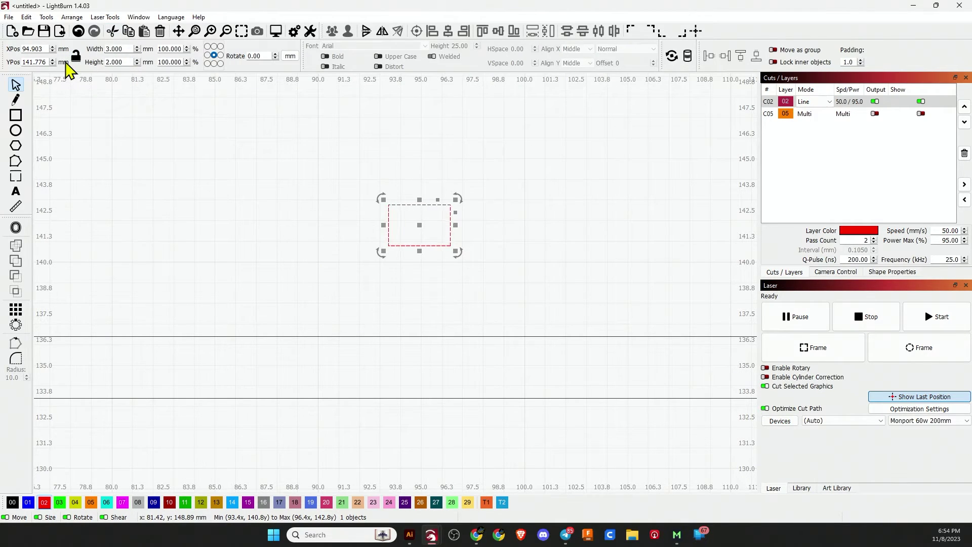
click(75, 56)
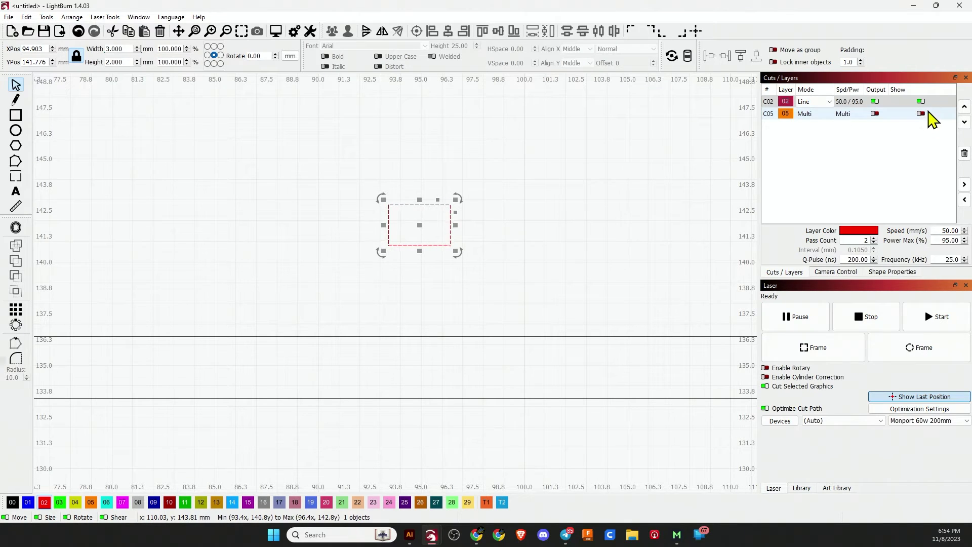
Round the rectangle's corners to 1 mm and set its width to 3 mm, making a 3 × 1 mm slot
click(888, 272)
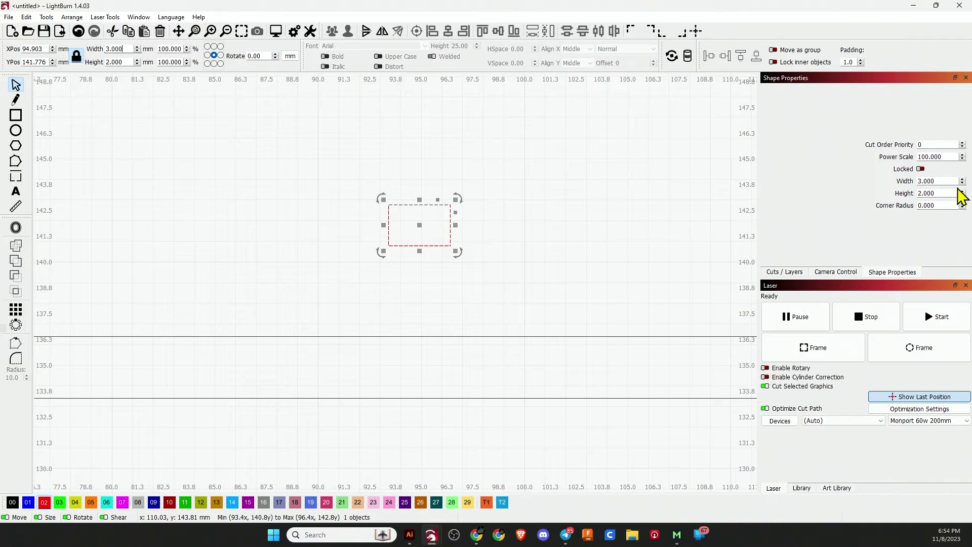
click(962, 203)
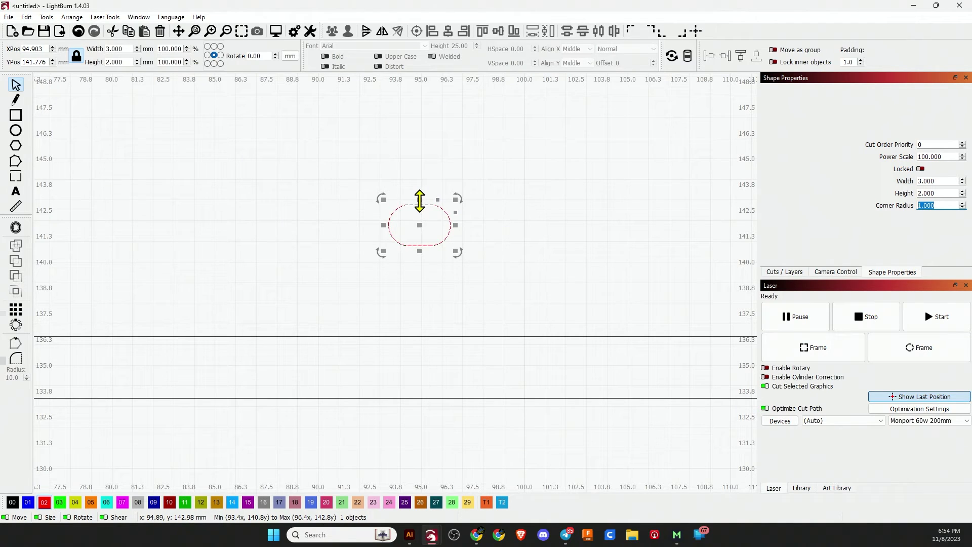
click(76, 57)
drag(122, 62, 87, 62)
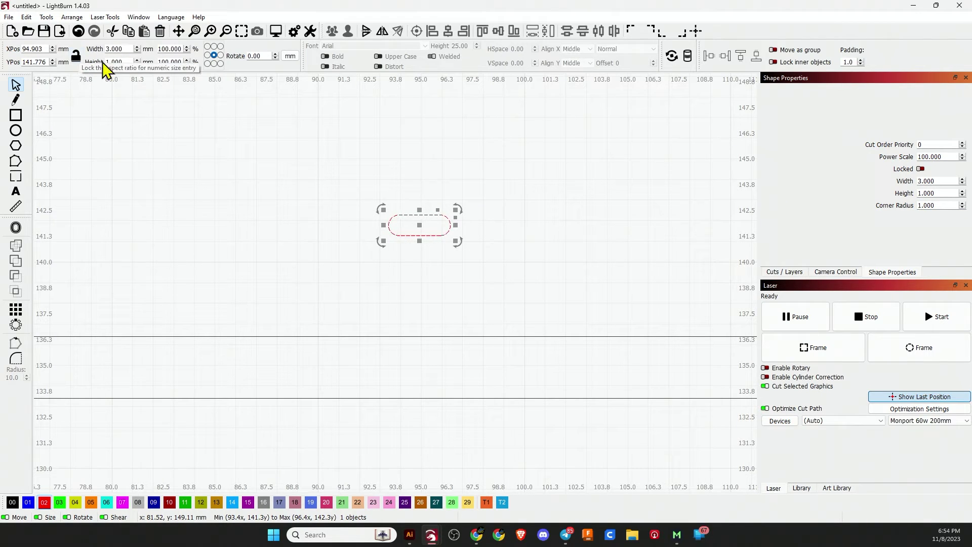
drag(130, 49, 98, 58)
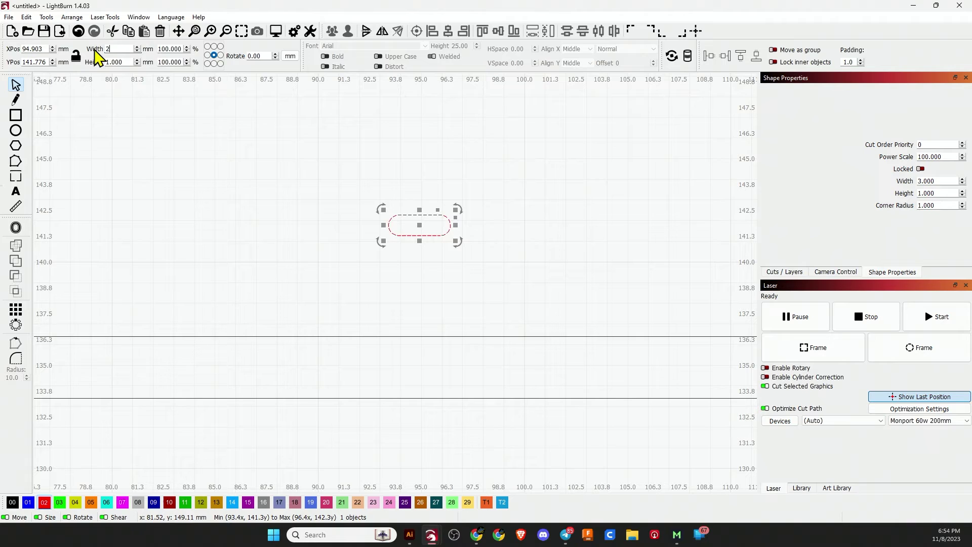
key(Return)
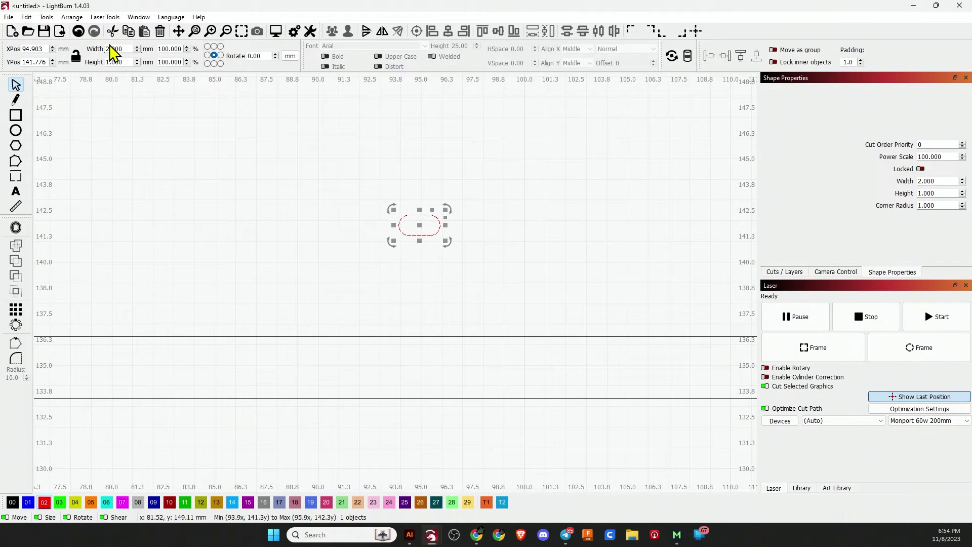
scroll(344, 296, down, 3)
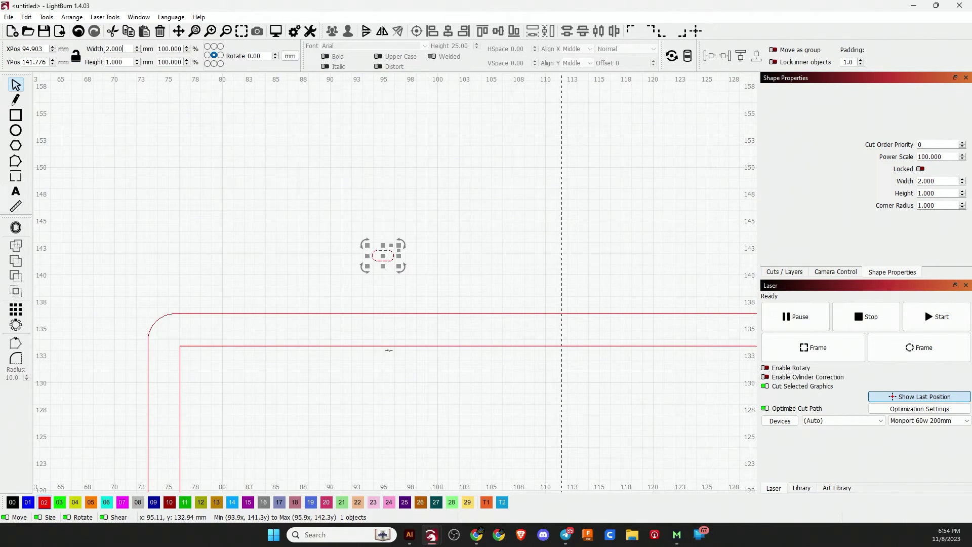
scroll(391, 342, down, 2)
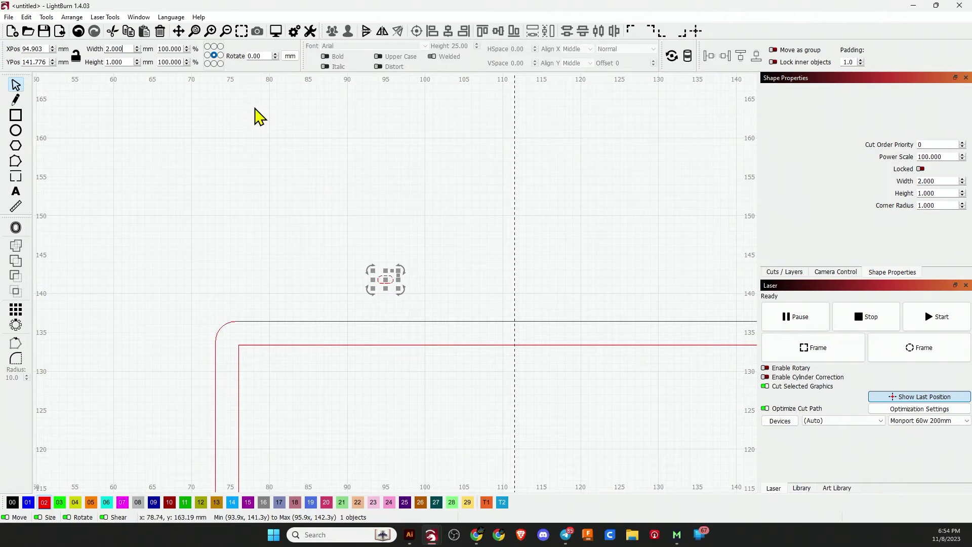
drag(126, 49, 90, 52)
text(3)
key(Return)
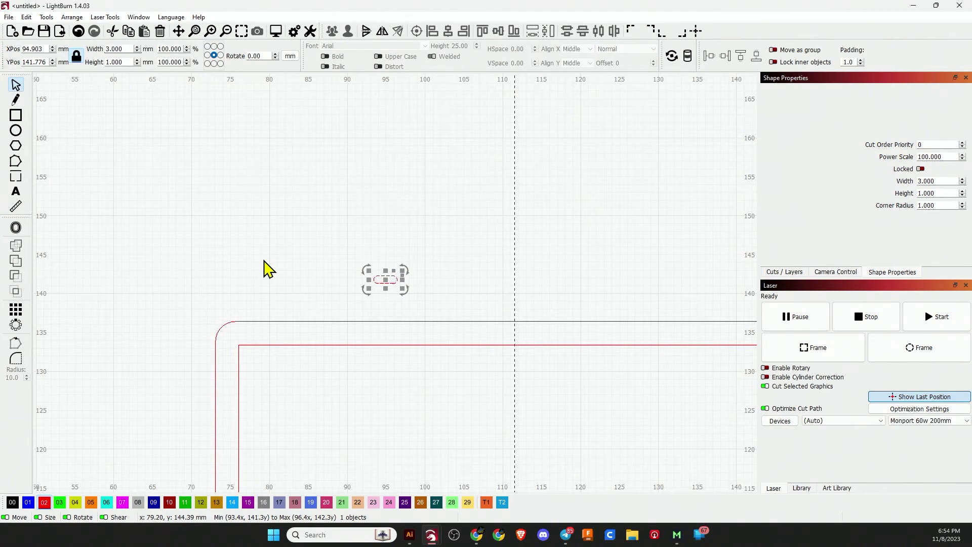
scroll(267, 268, down, 3)
Move the slot into the patch and check the inner red rectangle's start node with Edit Nodes
scroll(306, 274, up, 1)
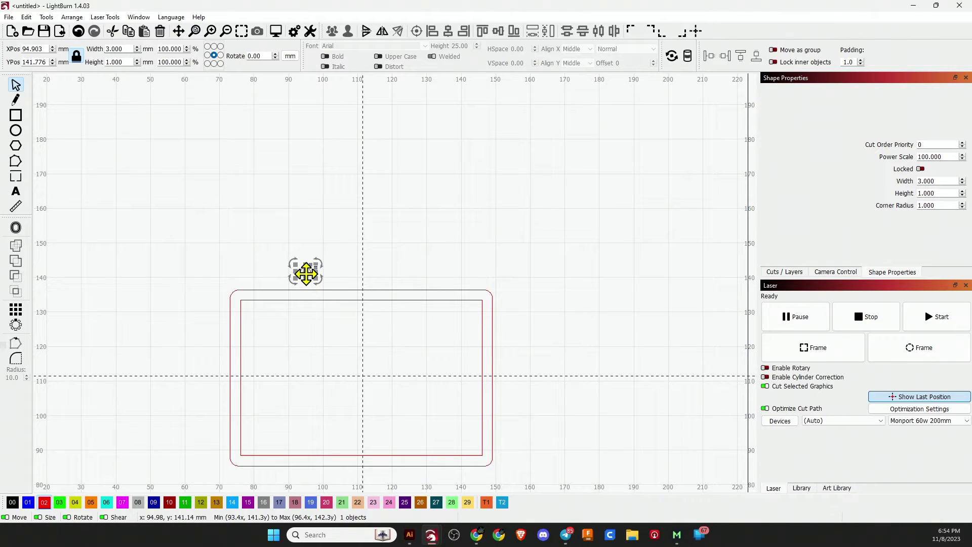
drag(306, 273, 377, 390)
scroll(369, 405, up, 1)
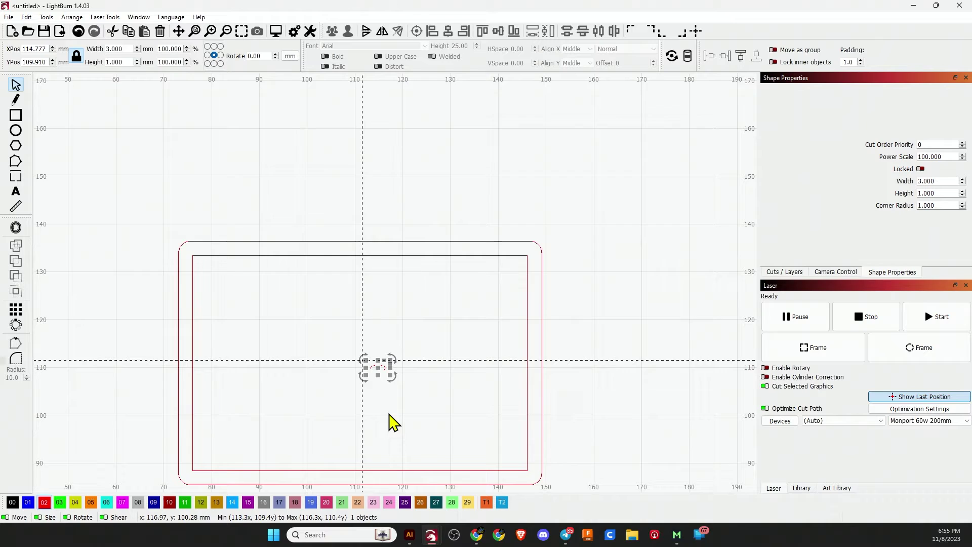
scroll(390, 421, up, 1)
scroll(386, 419, down, 1)
click(437, 257)
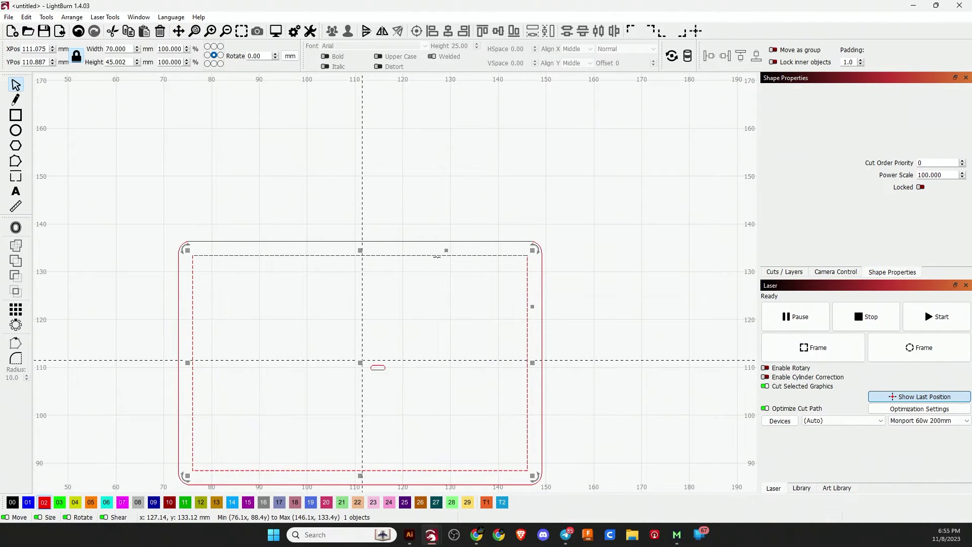
click(15, 161)
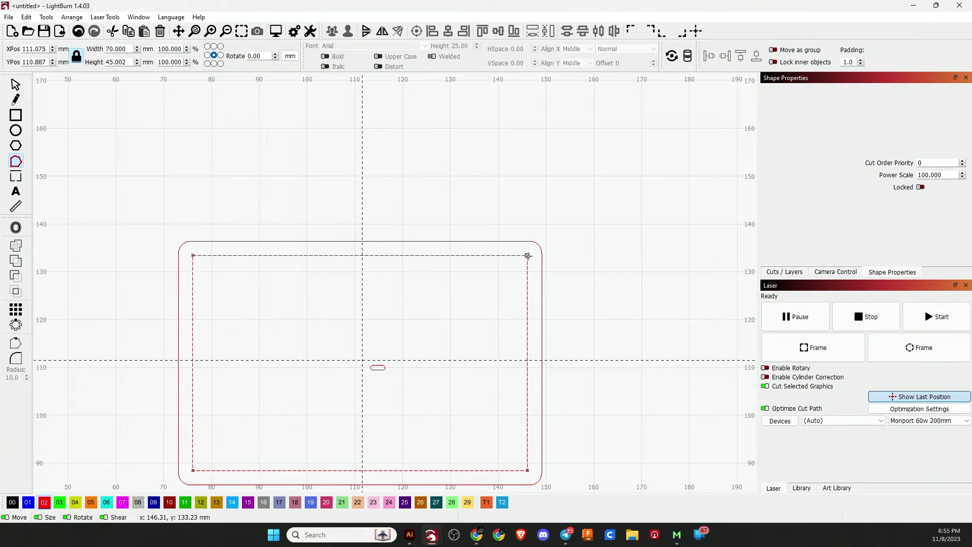
click(15, 85)
click(402, 370)
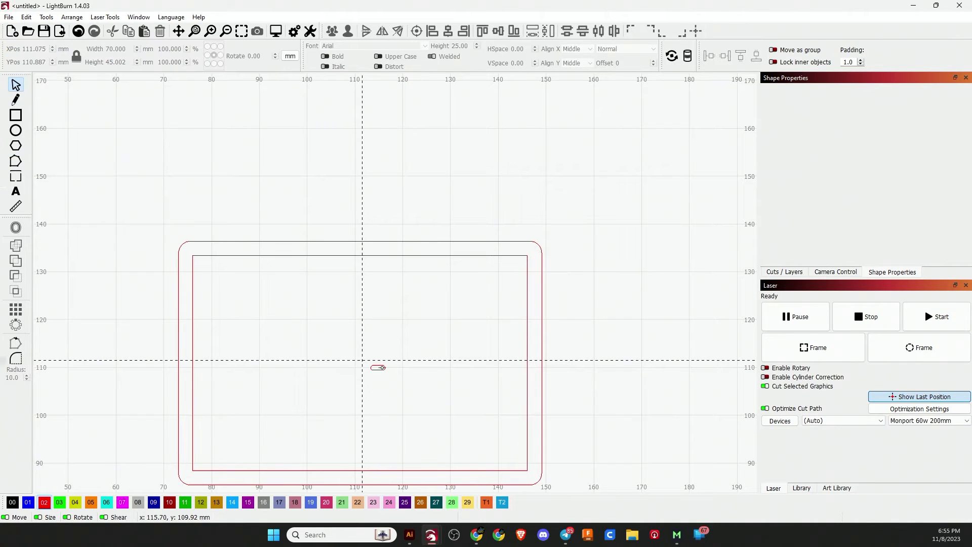
Place the slot on the inner rectangle's top-right corner (X 146.075, Y 133.388) and select both
click(379, 367)
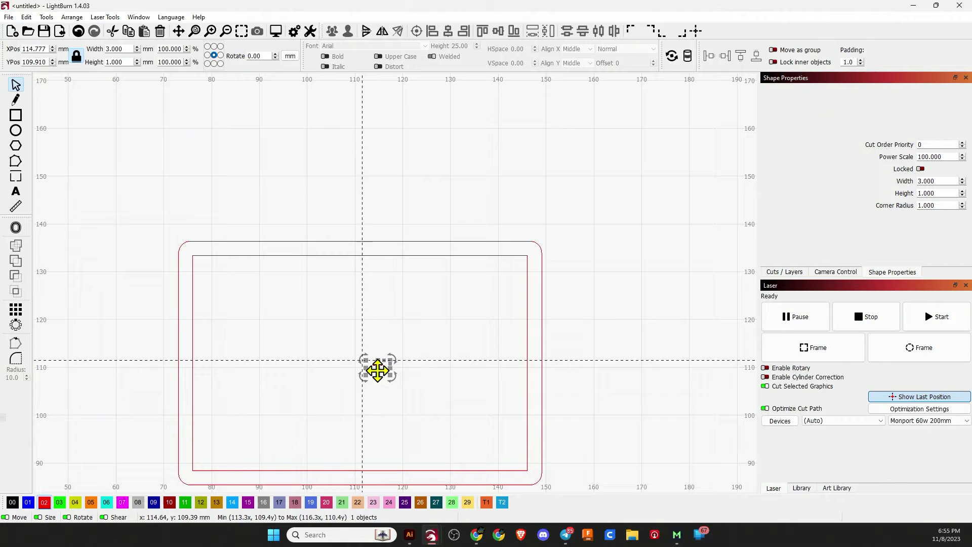
drag(379, 368, 528, 256)
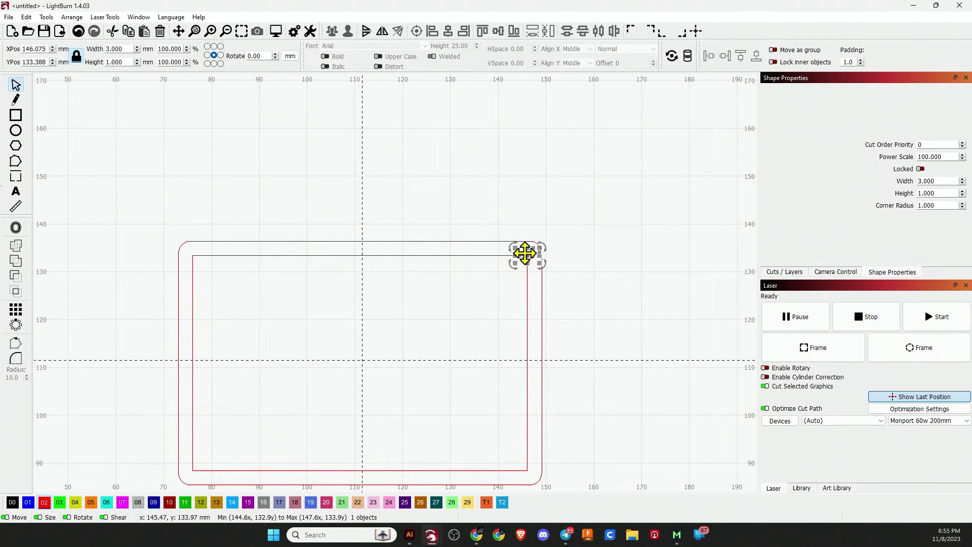
scroll(531, 255, up, 5)
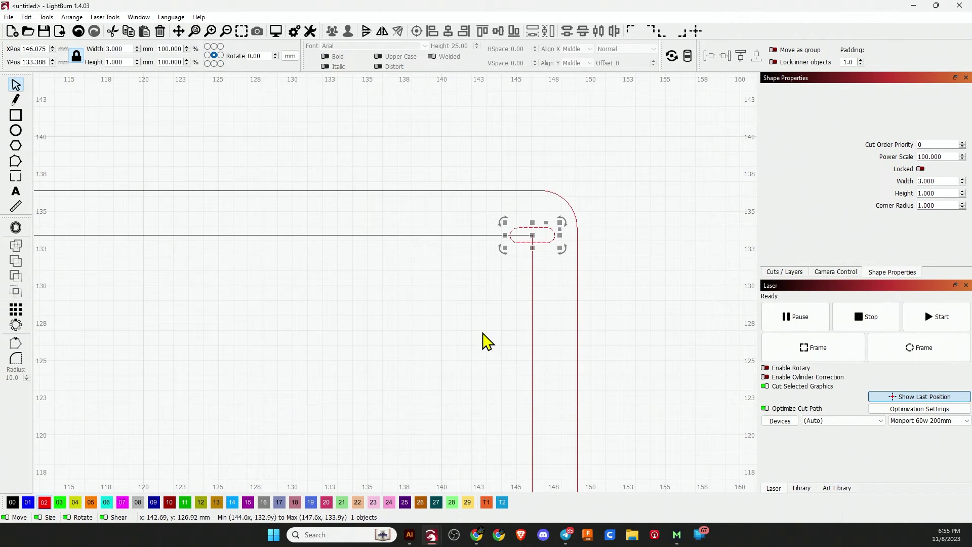
scroll(486, 340, down, 3)
scroll(436, 375, down, 1)
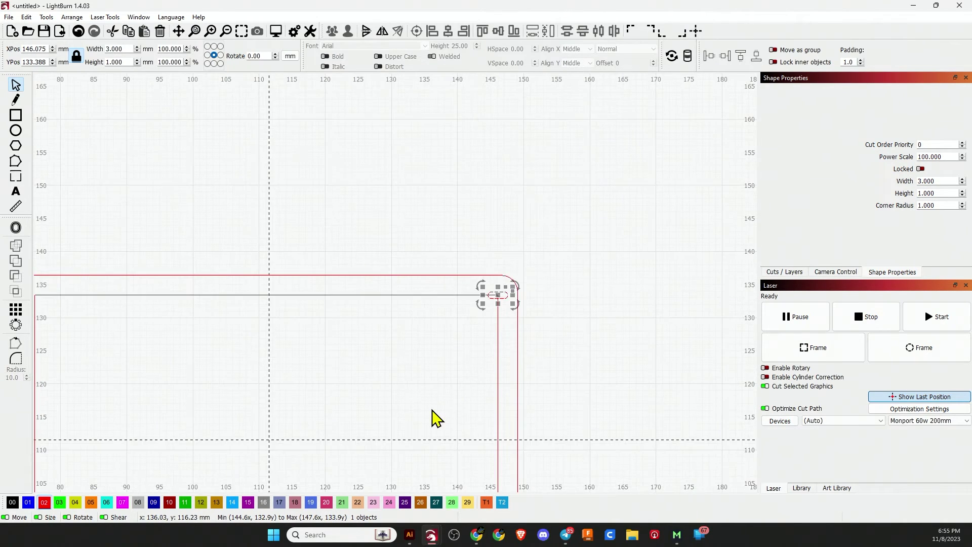
scroll(429, 425, down, 2)
scroll(429, 462, up, 1)
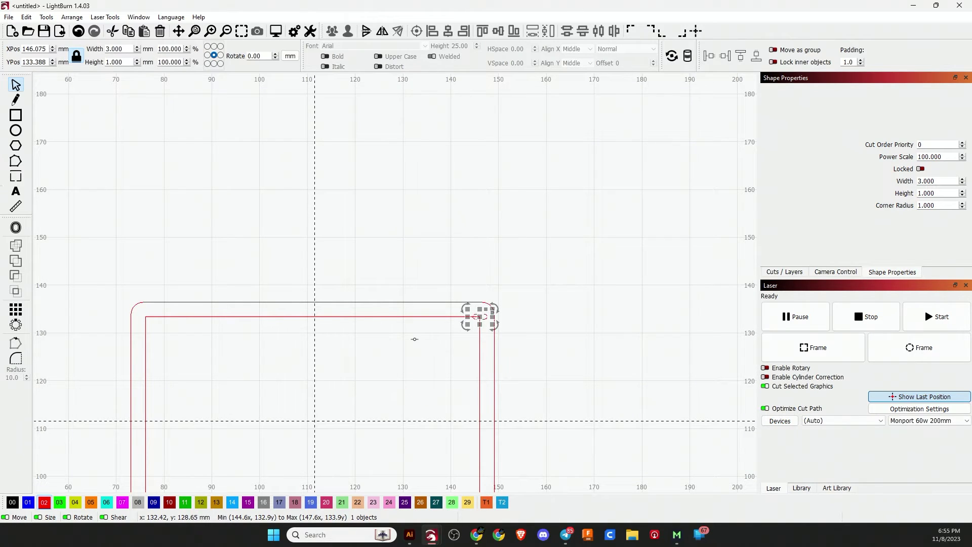
click(412, 339)
scroll(556, 143, up, 1)
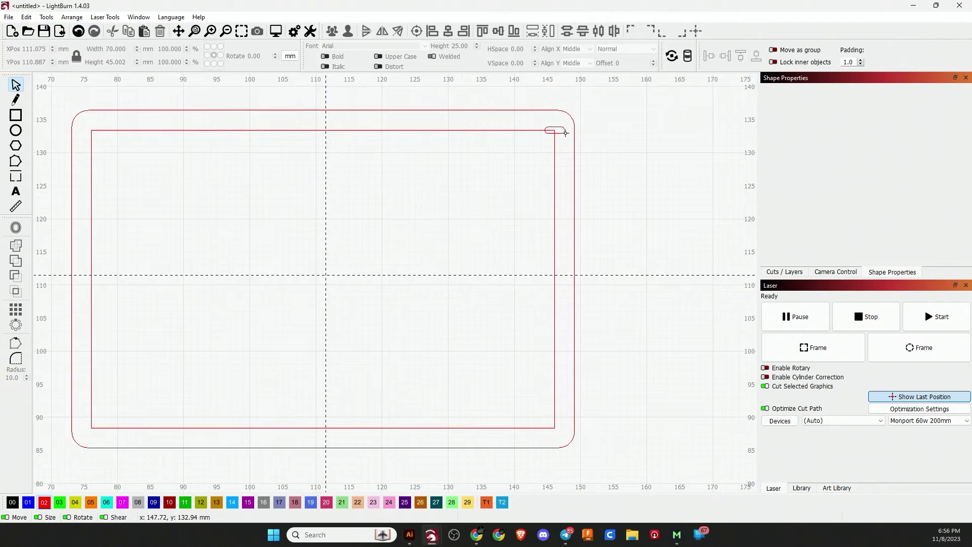
click(563, 133)
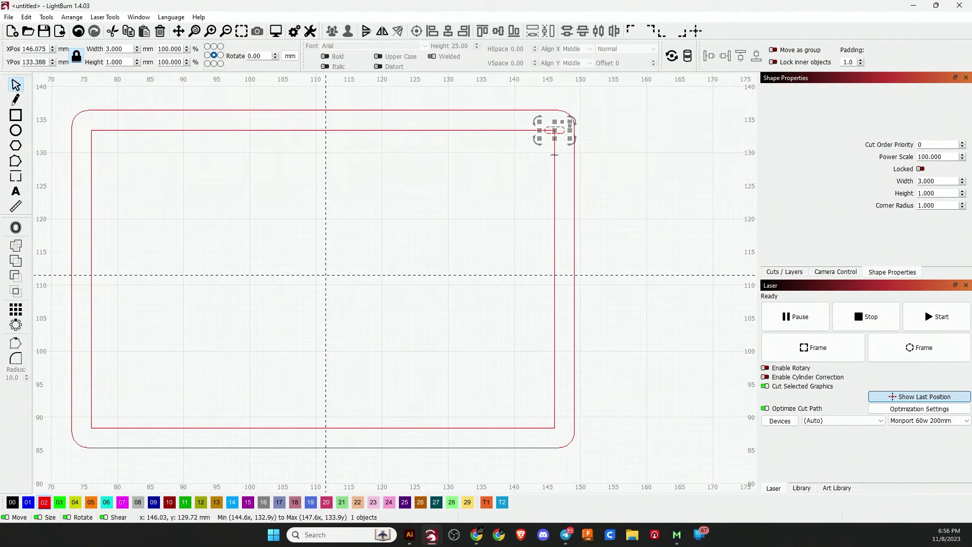
shift+click(555, 159)
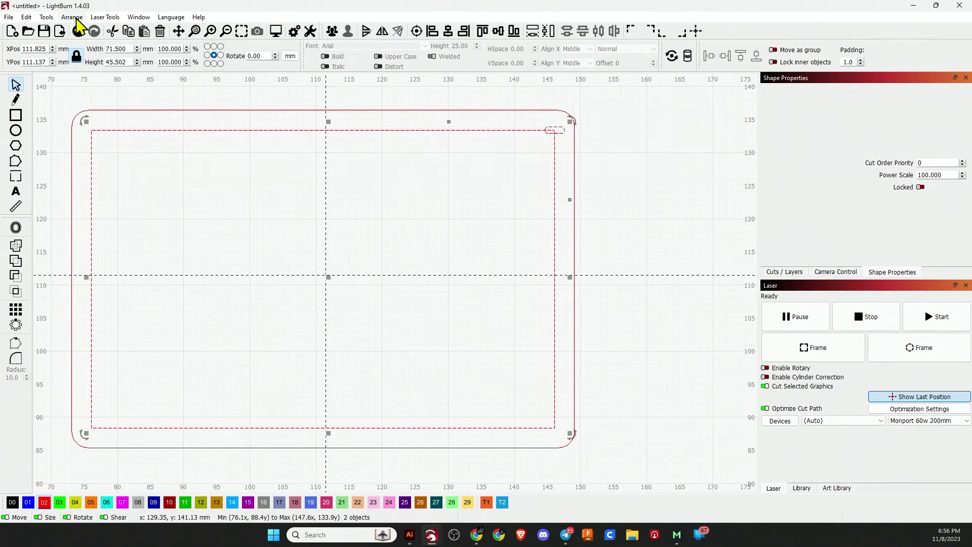
Copy the slot along the inner rectangle with Copy Along Path, adding copies until spacing is 5.00 mm
click(72, 17)
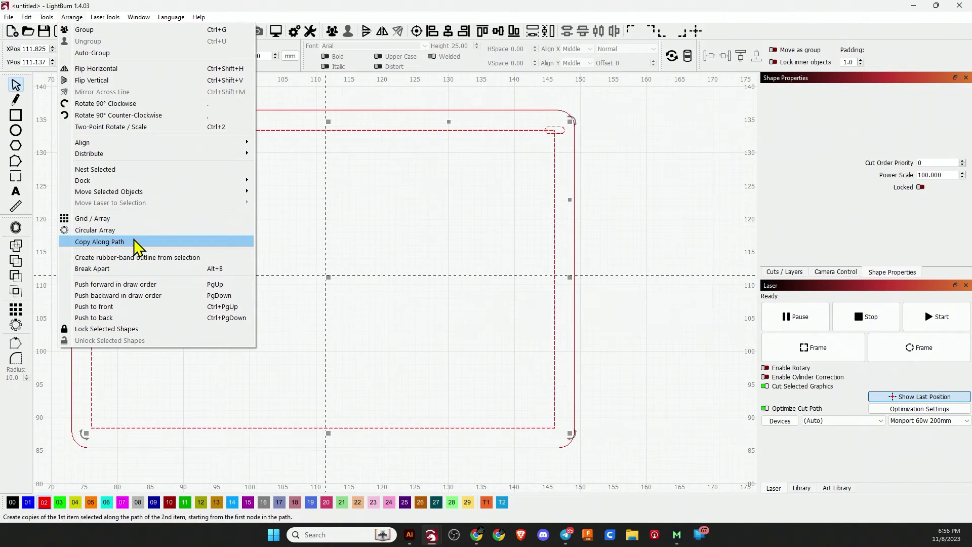
click(100, 242)
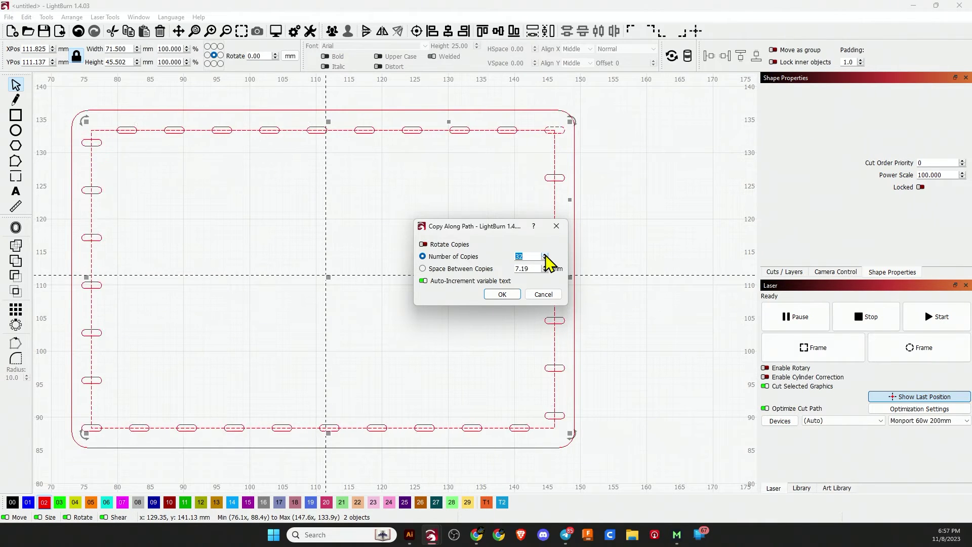
click(545, 255)
click(545, 254)
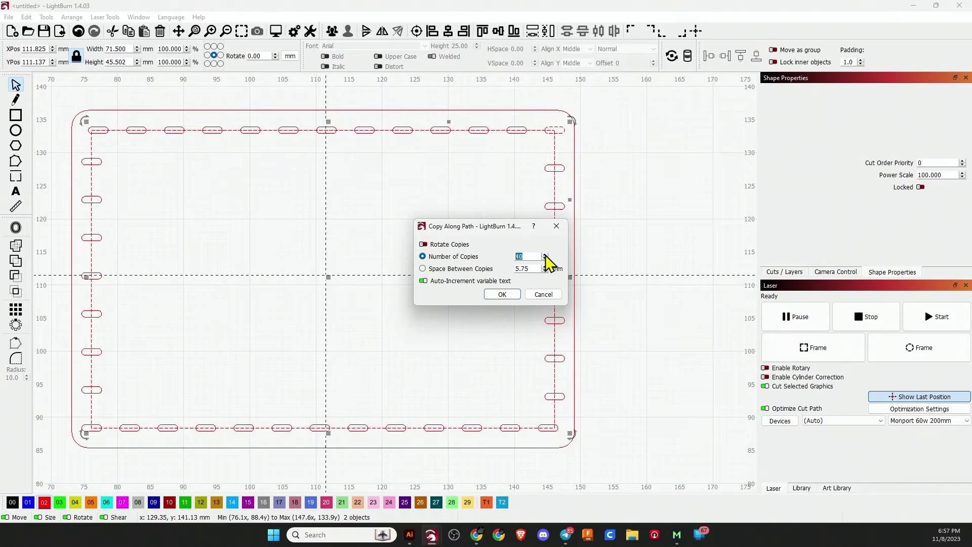
click(545, 255)
click(545, 255)
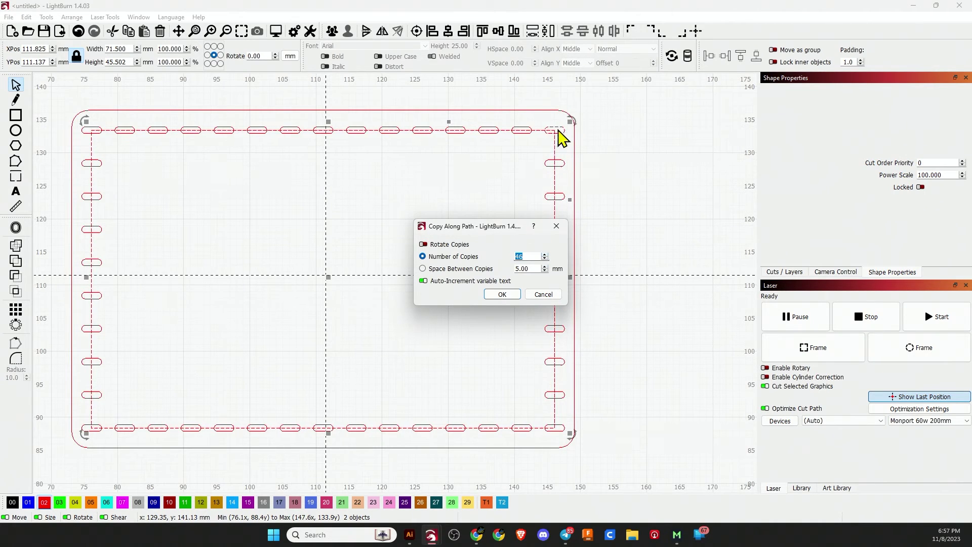
click(501, 294)
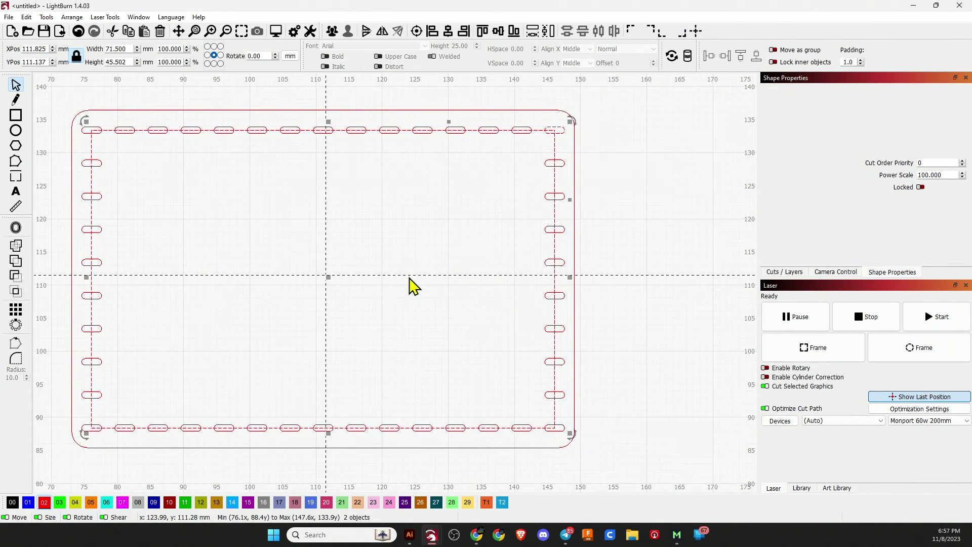
Delete the inner rectangle guide and rotate the top-left corner slot 45°
click(554, 215)
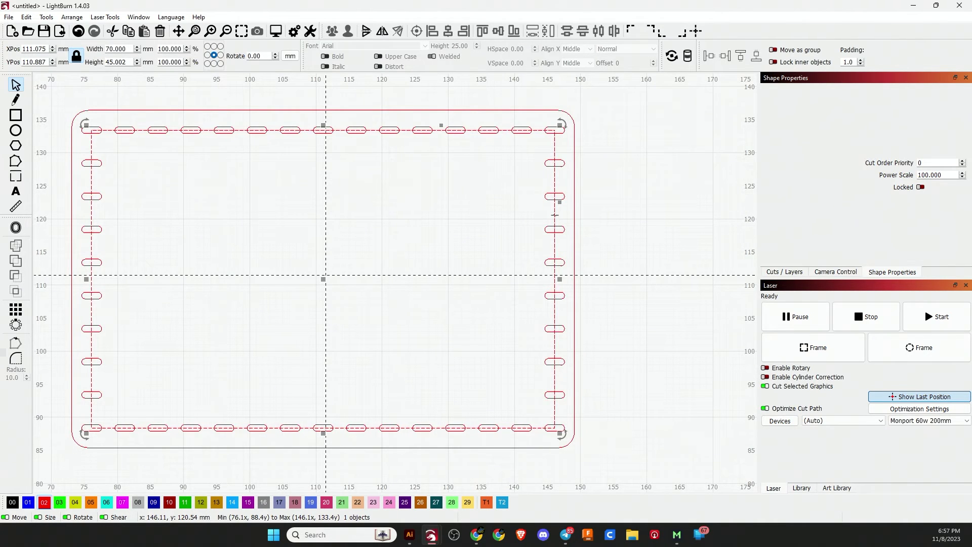
key(Delete)
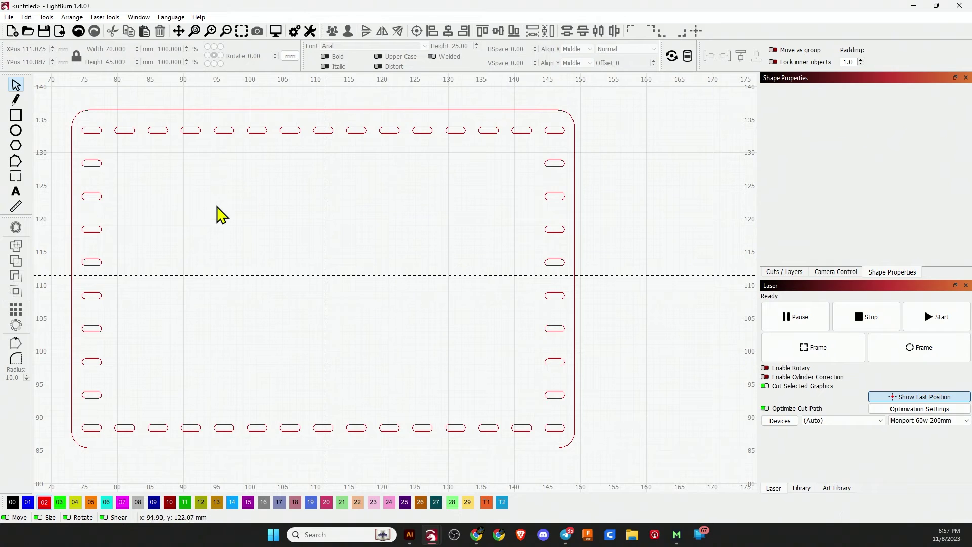
click(98, 132)
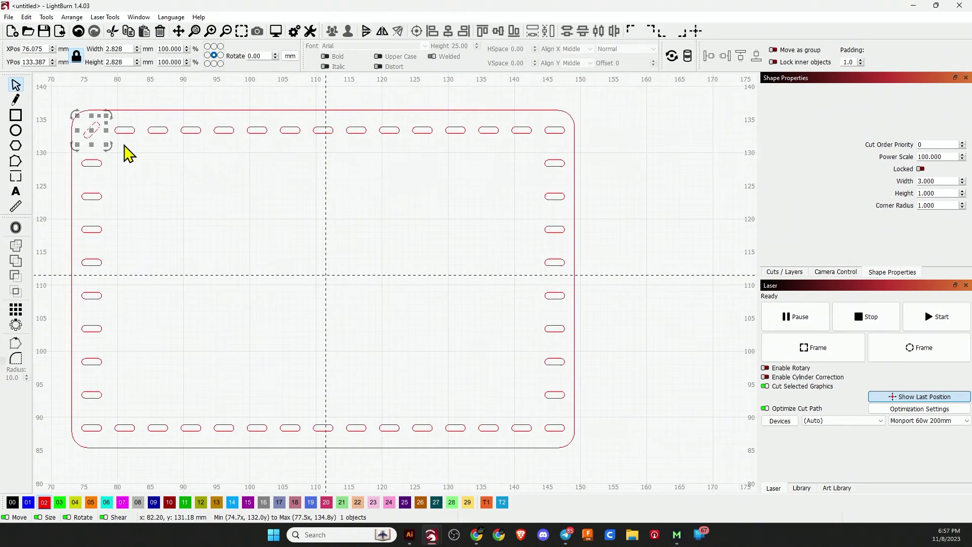
drag(92, 132, 99, 142)
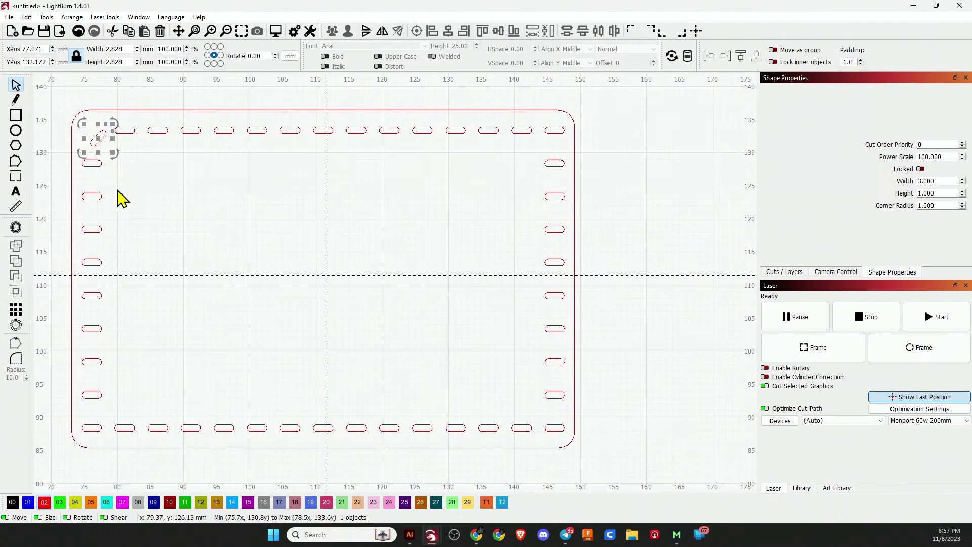
click(95, 163)
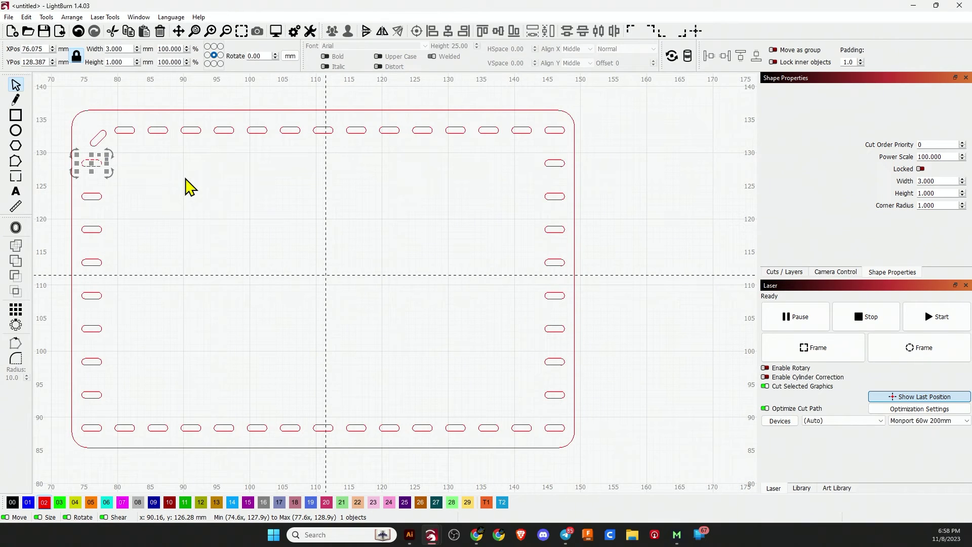
Rotate each slot down the left side 90° so they stand vertical
key(ctrl+period)
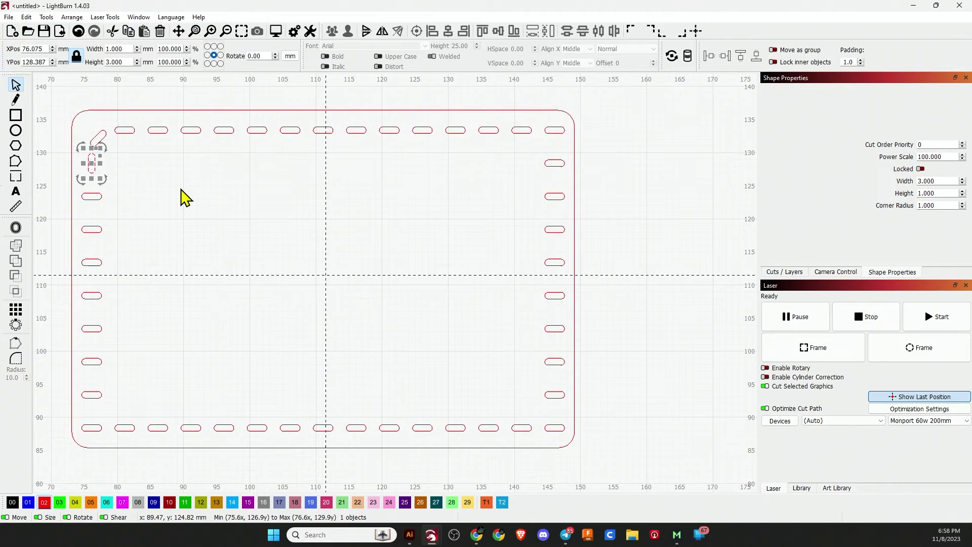
click(99, 197)
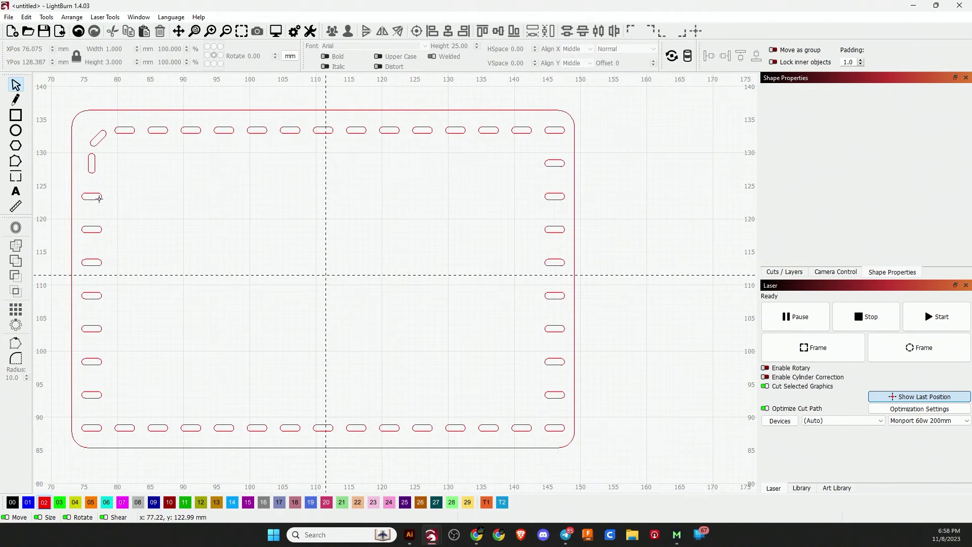
click(99, 197)
key(ctrl+period)
click(99, 238)
click(97, 230)
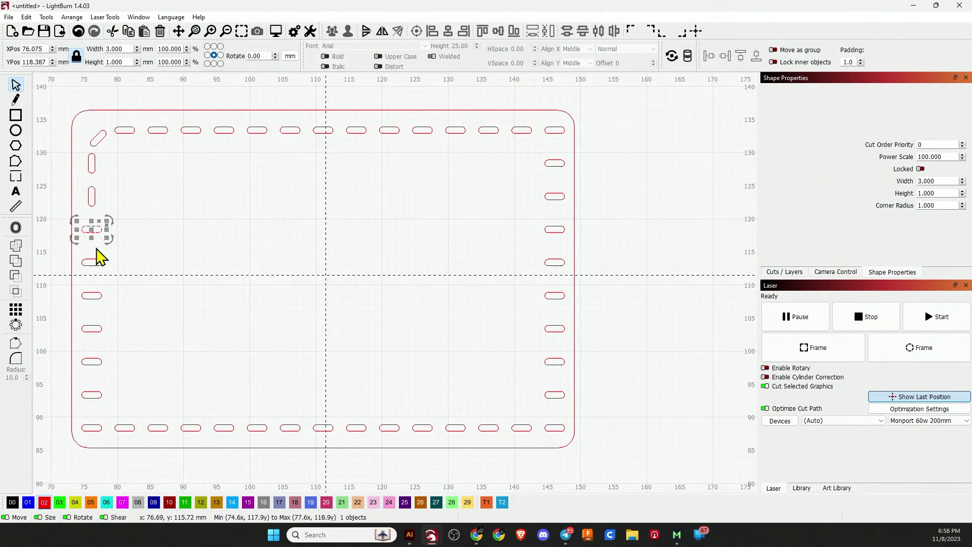
key(ctrl+period)
click(97, 262)
key(ctrl+period)
click(100, 295)
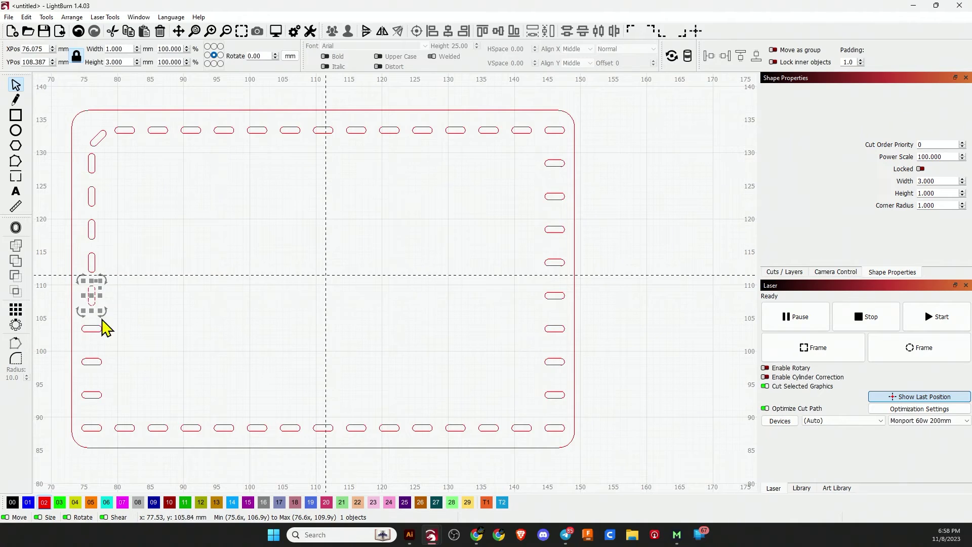
key(ctrl+period)
click(99, 316)
click(98, 329)
key(ctrl+period)
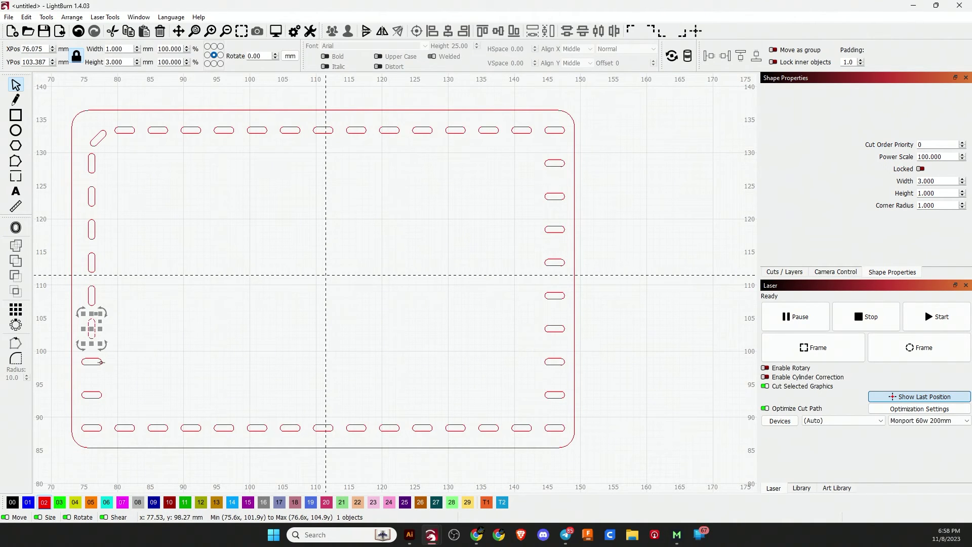
click(101, 361)
key(ctrl+period)
click(90, 392)
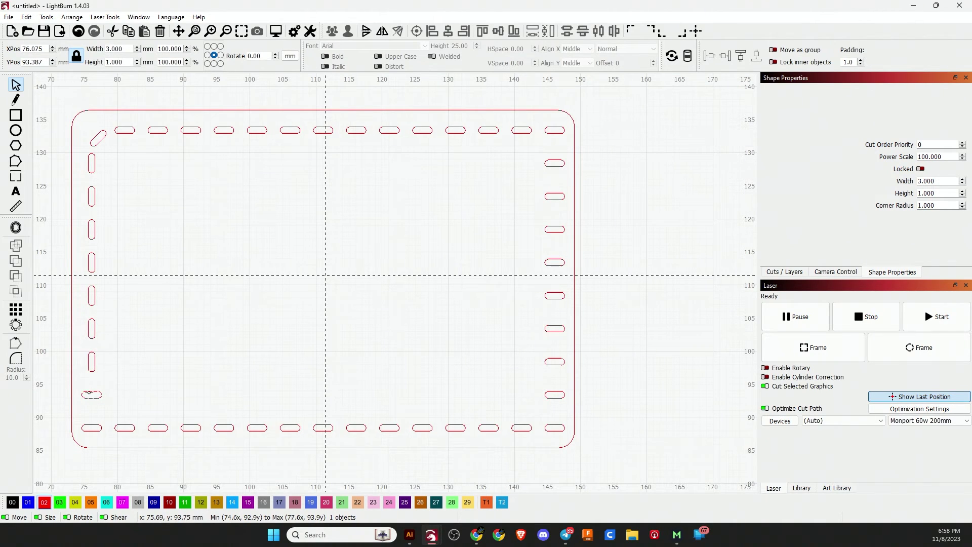
key(ctrl+period)
Stand every right-side slot vertical and tilt the bottom-right corner slot 45°
click(558, 165)
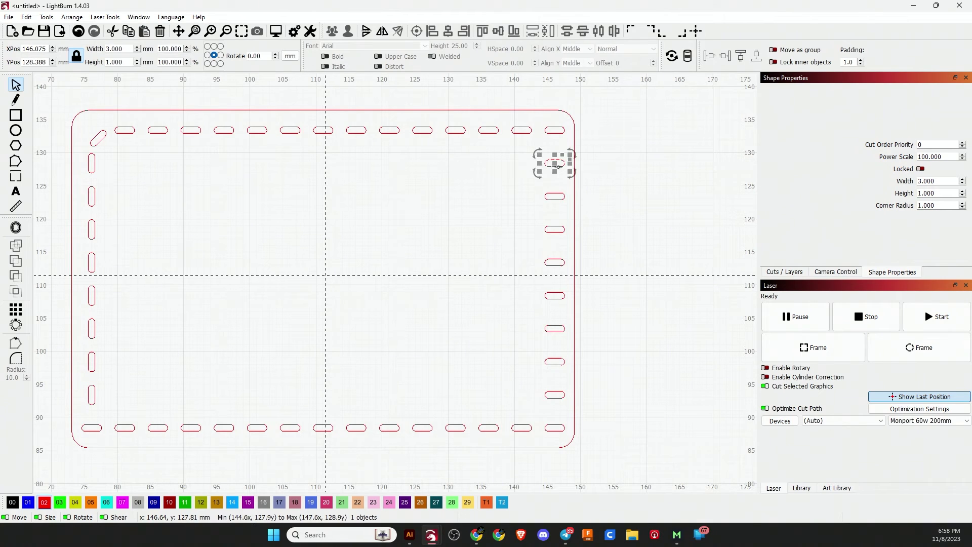
key(ctrl+period)
click(559, 198)
key(ctrl+period)
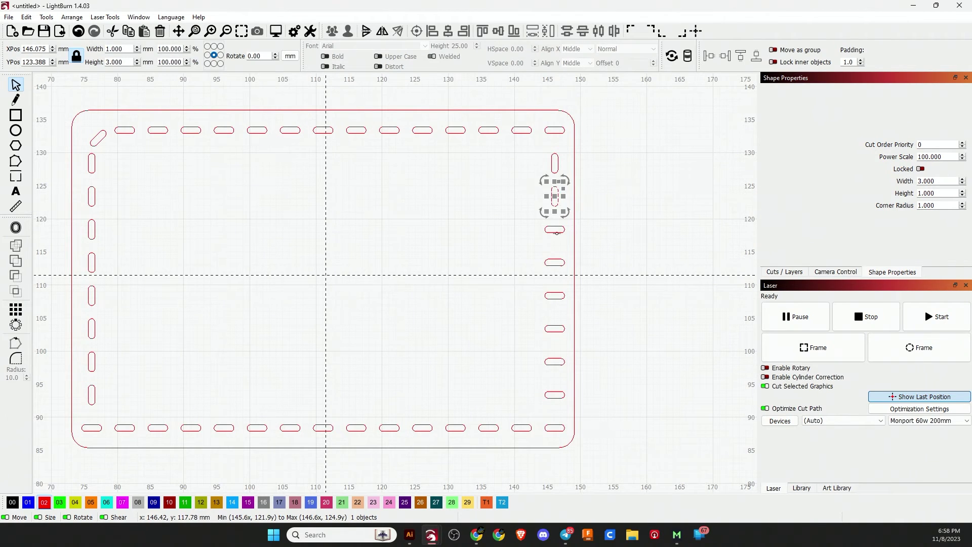
click(558, 230)
key(ctrl+period)
click(557, 265)
key(ctrl+period)
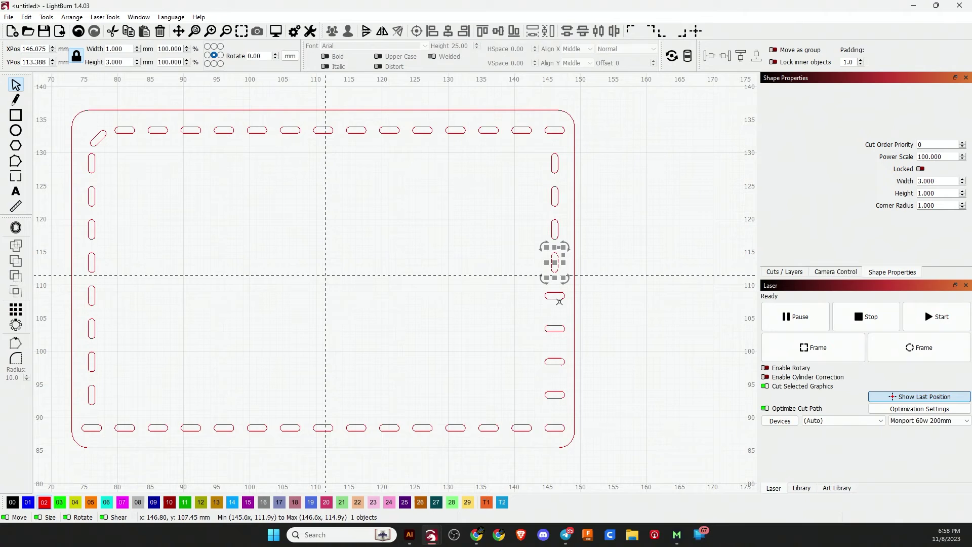
click(559, 298)
key(ctrl+period)
click(558, 329)
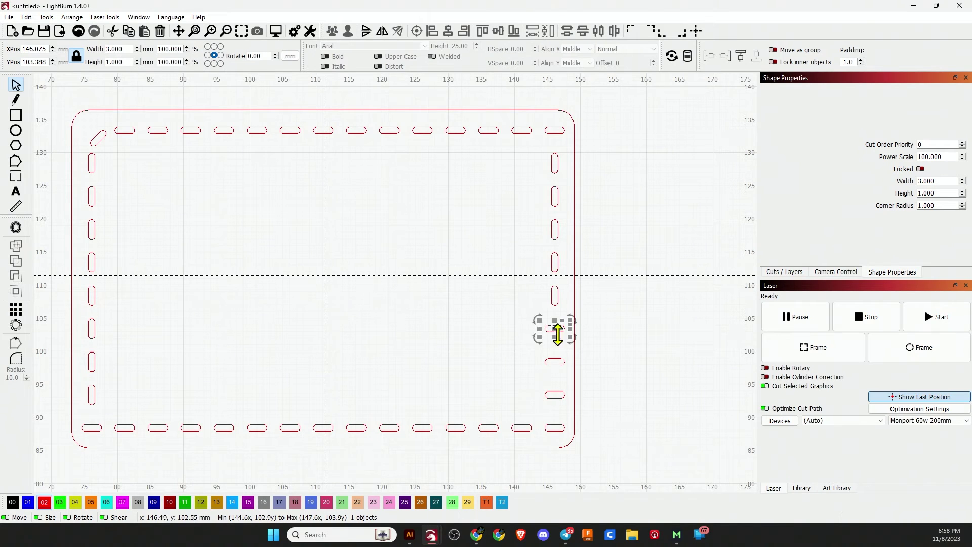
key(ctrl+period)
click(554, 362)
key(ctrl+period)
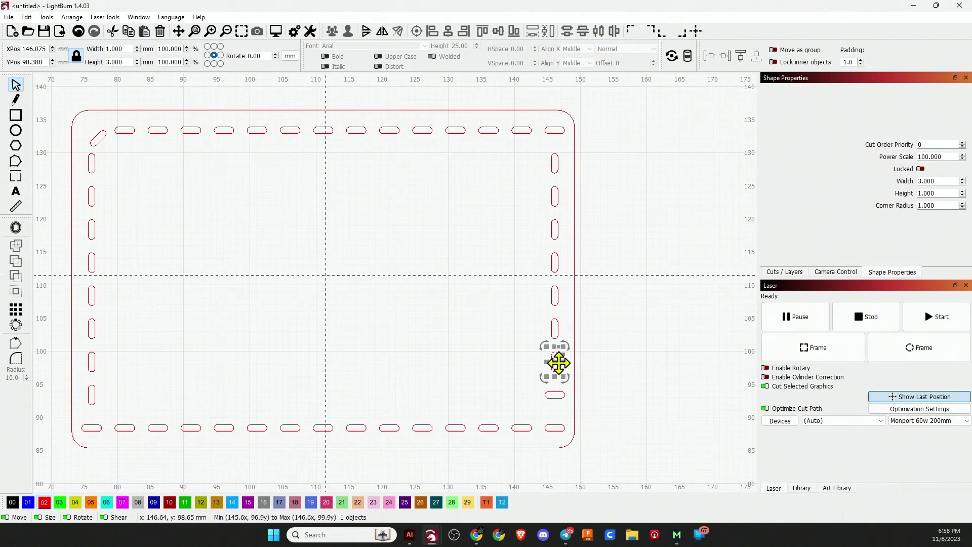
click(555, 395)
key(ctrl+period)
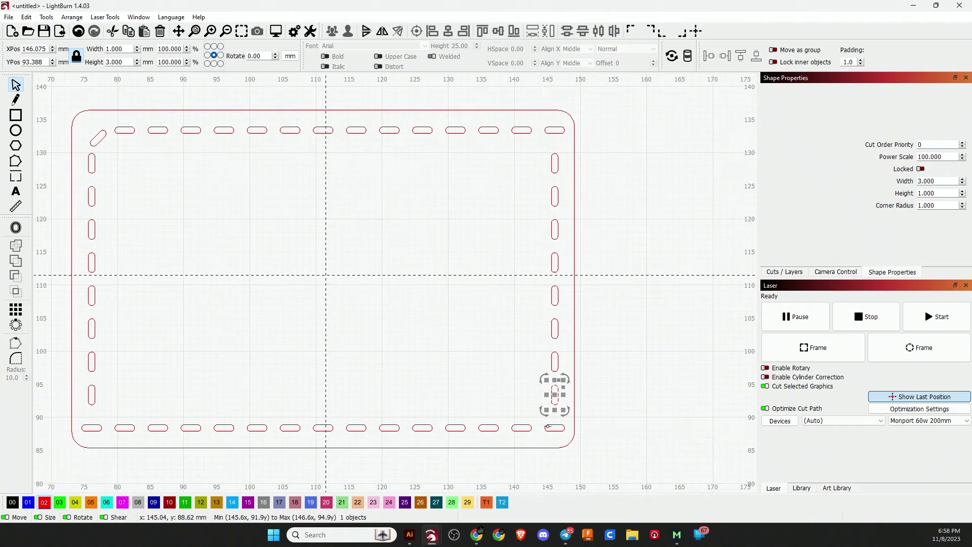
click(548, 427)
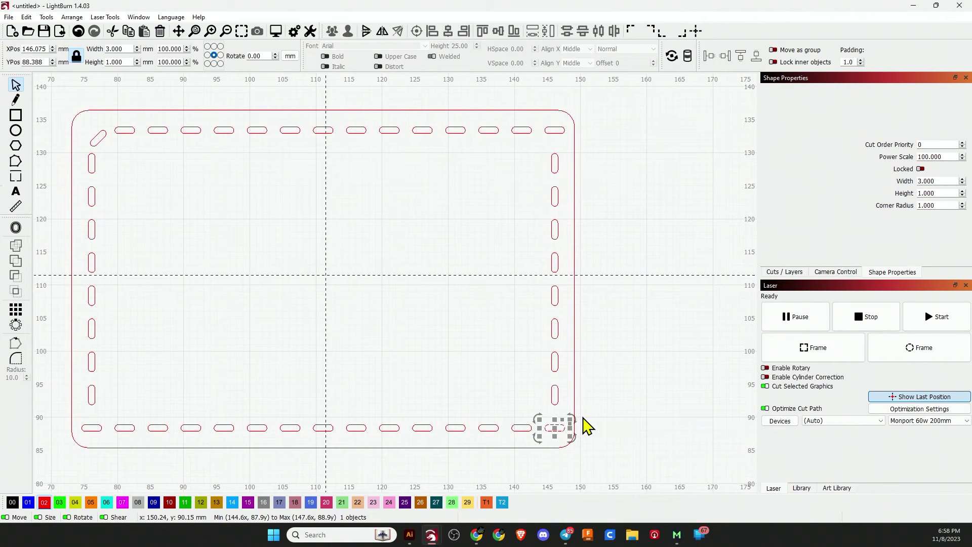
key(ctrl+period)
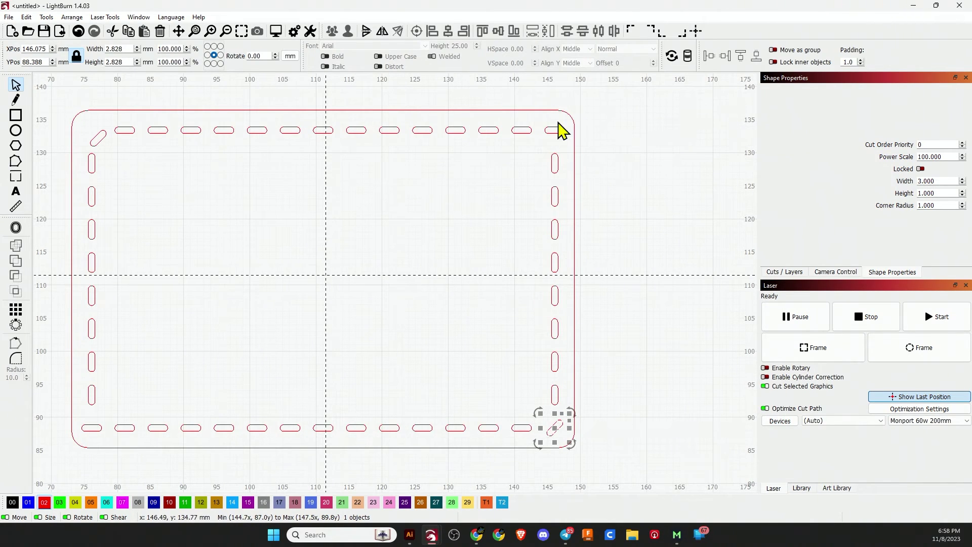
Tilt the top-right corner slot 45° and replace the bottom-left slot with a mirrored diagonal copy
click(555, 130)
key(ctrl+period)
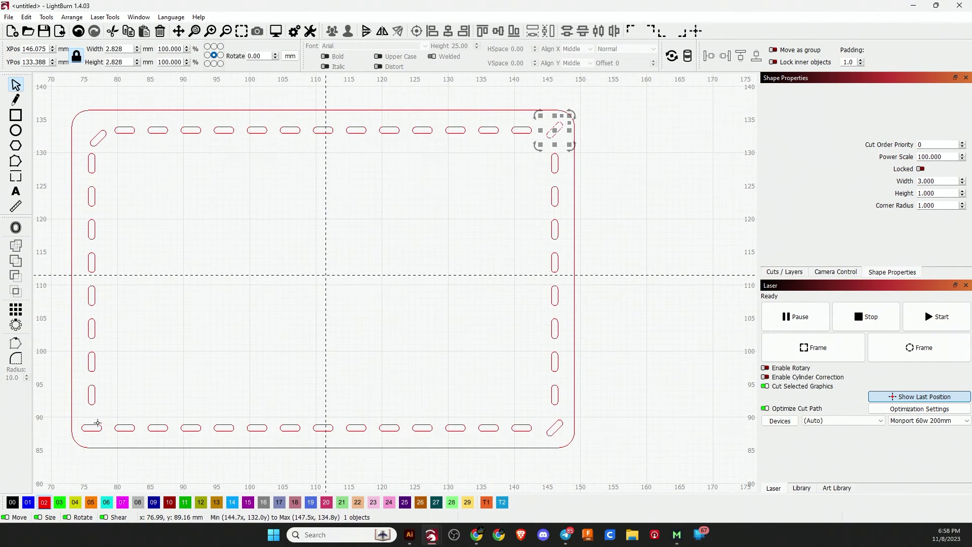
key(Escape)
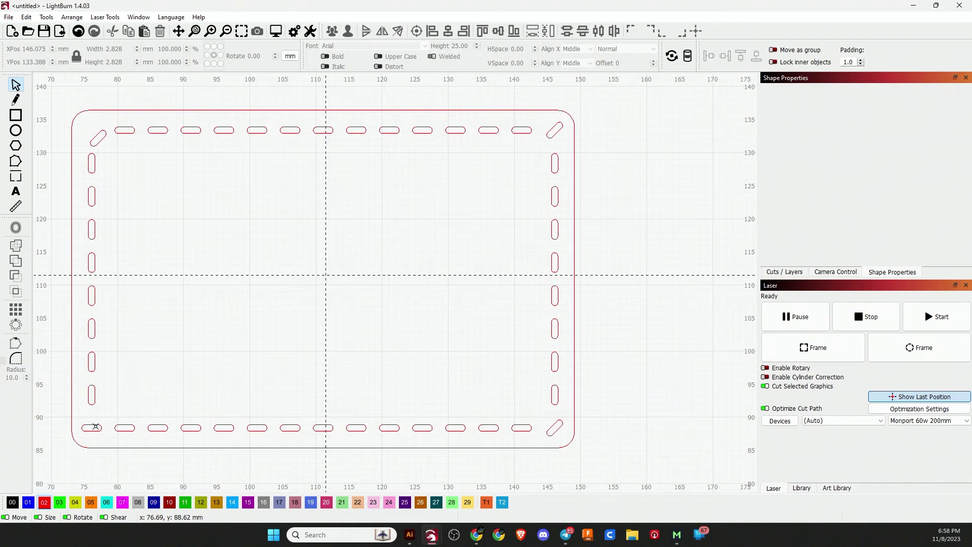
click(555, 132)
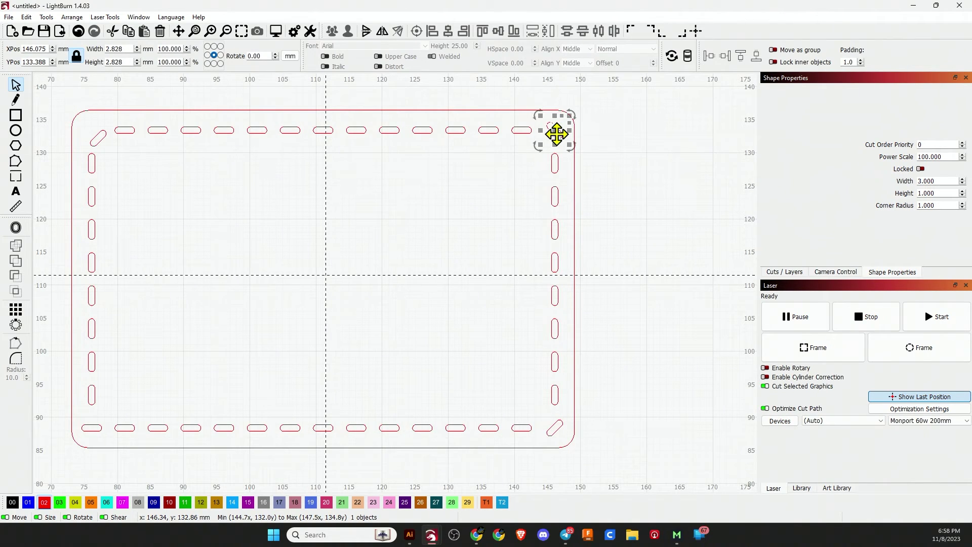
click(93, 428)
key(Delete)
key(ctrl+v)
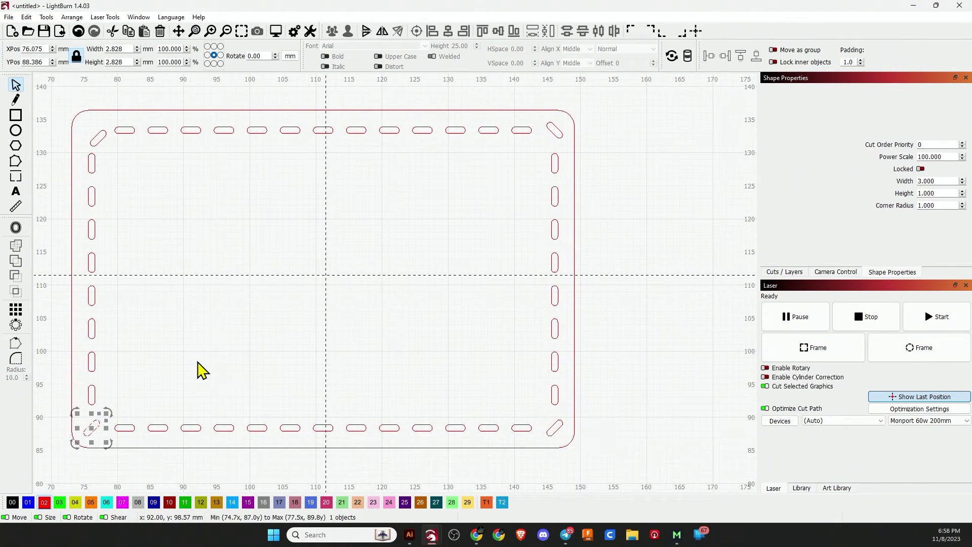
key(ctrl+period)
Nudge the bottom-left, bottom-right and top-right corner slots into line with the stitch rows
mouse_move(85, 424)
mouse_down()
mouse_move(96, 430)
mouse_move(98, 422)
mouse_up()
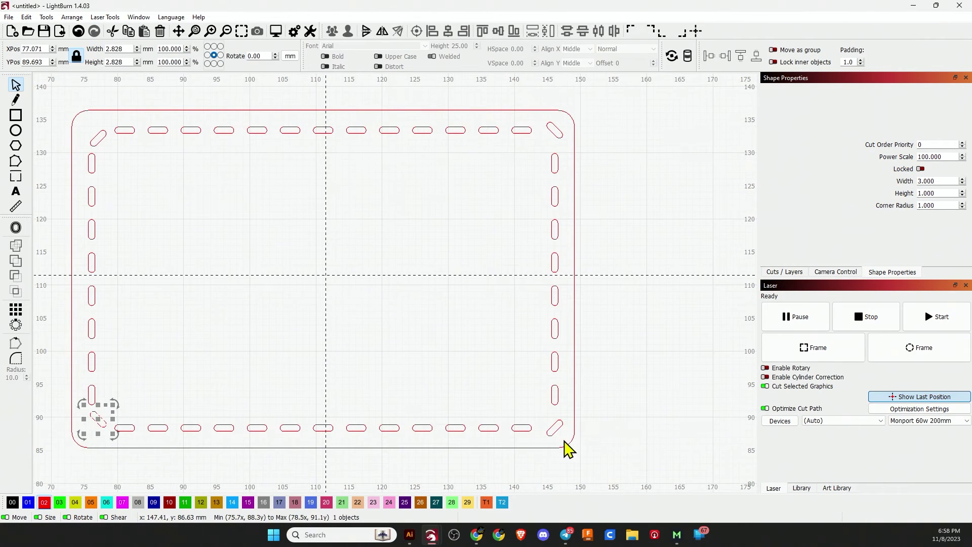
key(Escape)
click(550, 430)
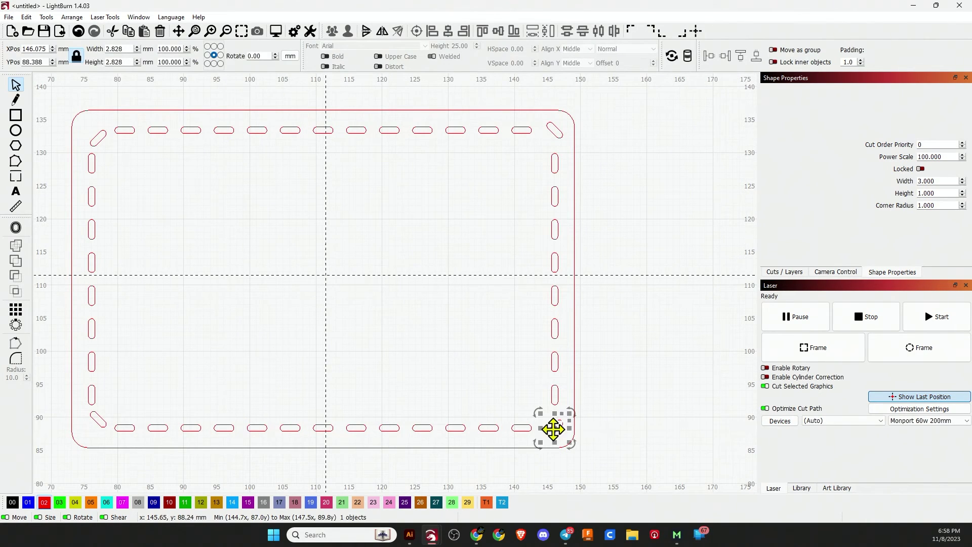
drag(551, 430, 548, 423)
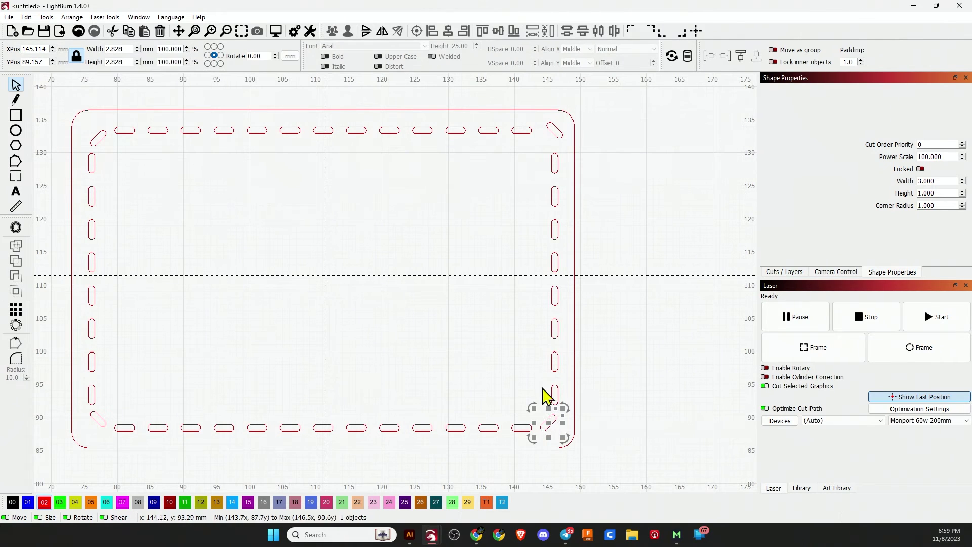
click(556, 129)
drag(553, 130, 552, 146)
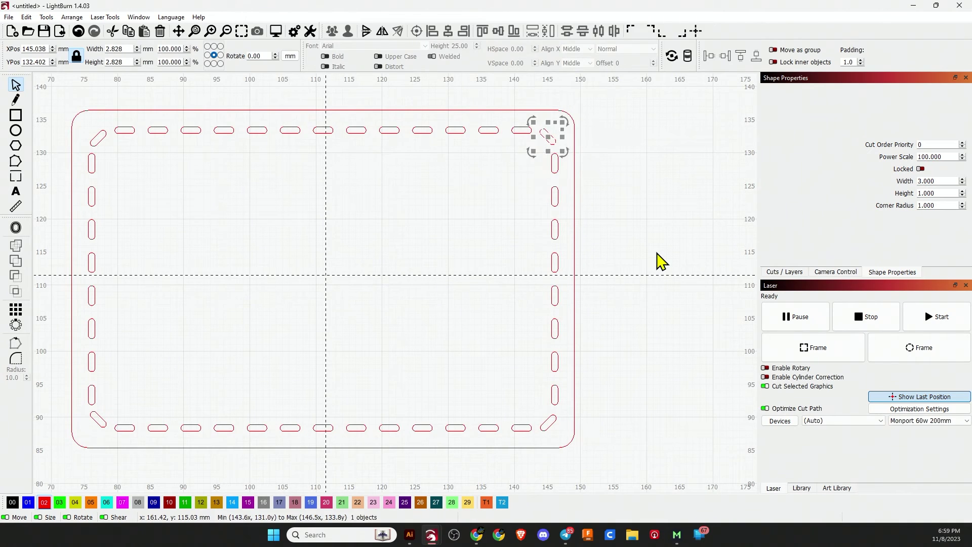
click(657, 261)
Zoom out and inspect the finished stitched patch, checking the bottom-right corner slot
scroll(626, 390, down, 2)
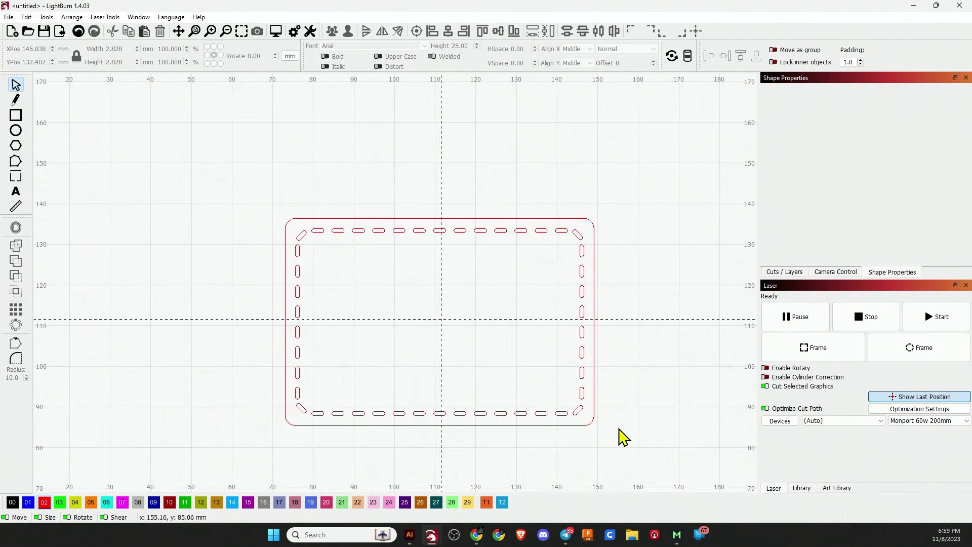
scroll(620, 435, down, 1)
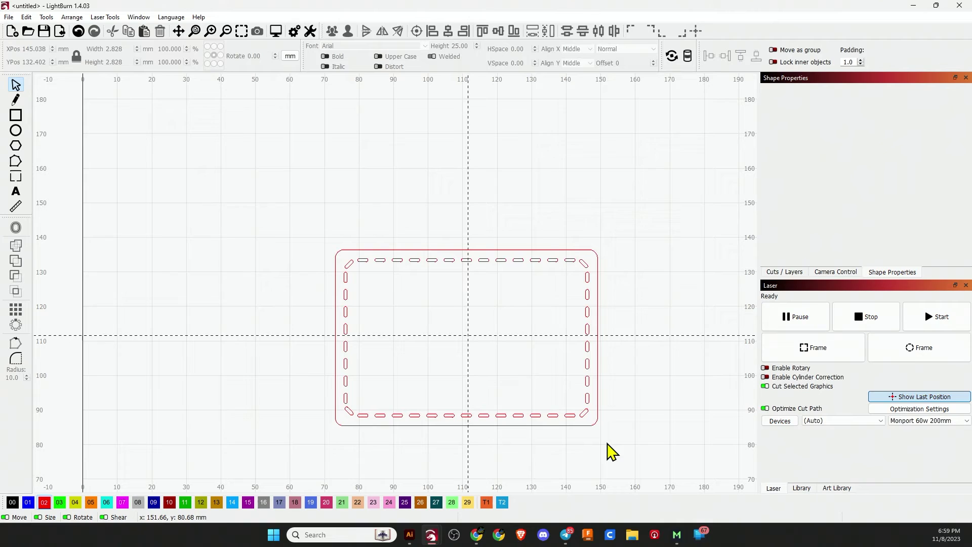
click(583, 413)
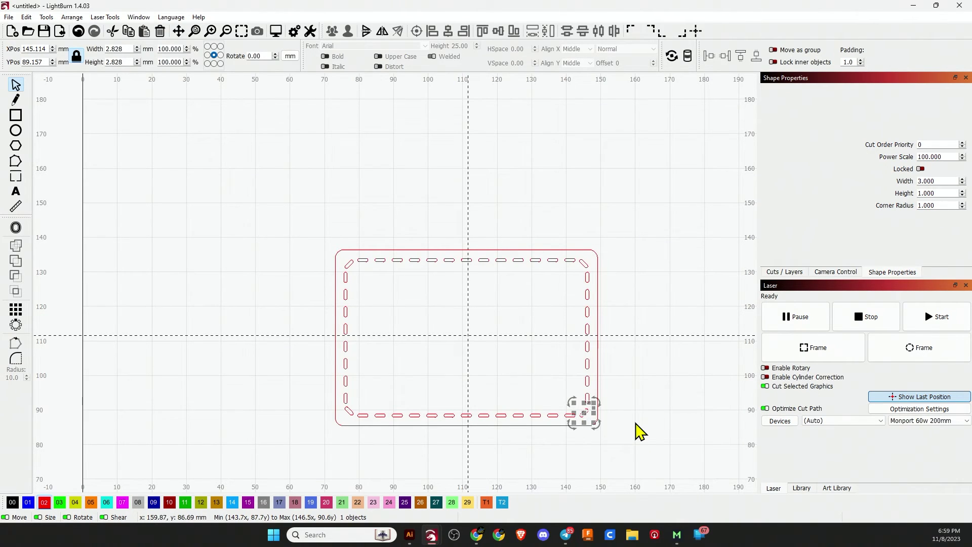
click(633, 432)
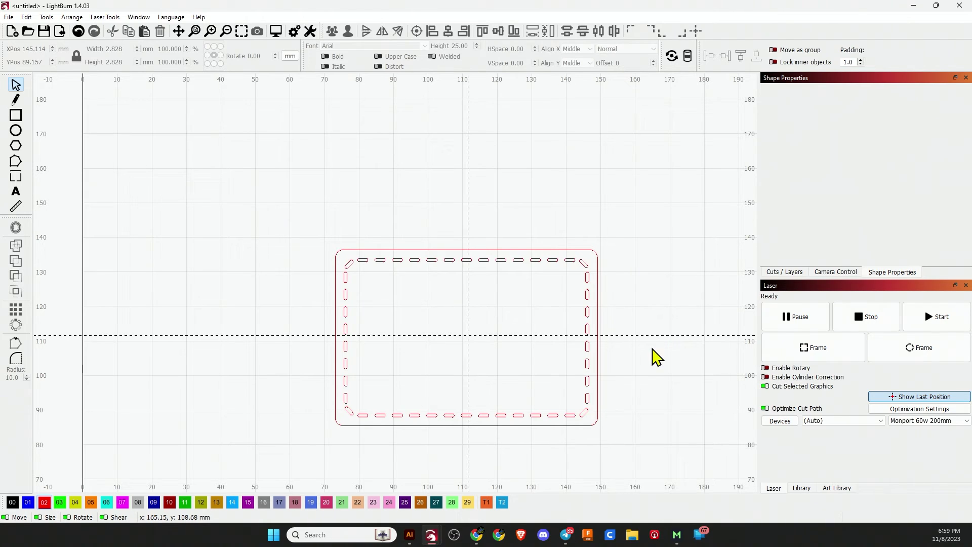
scroll(642, 379, down, 2)
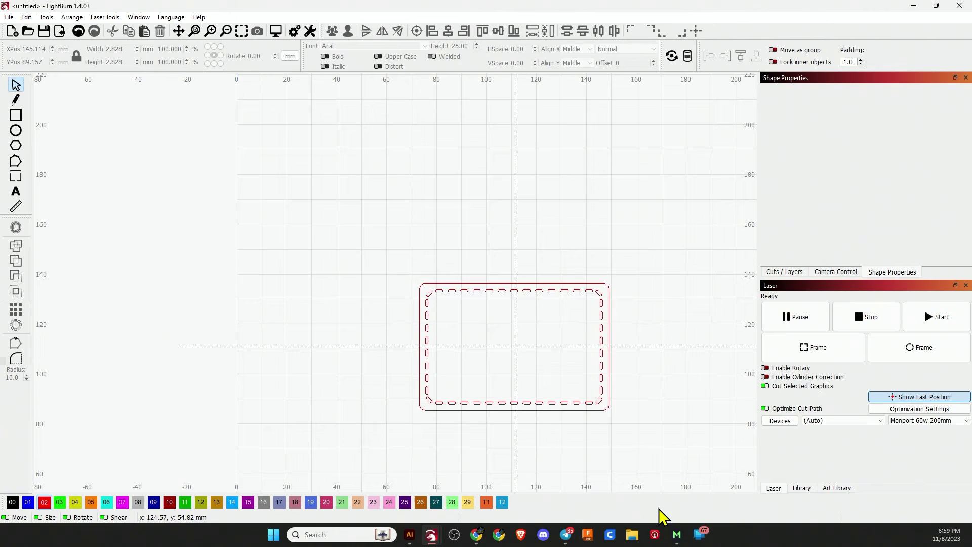
Select both rounded rectangles of the Illustrator patch to copy them, then return to LightBurn
click(410, 534)
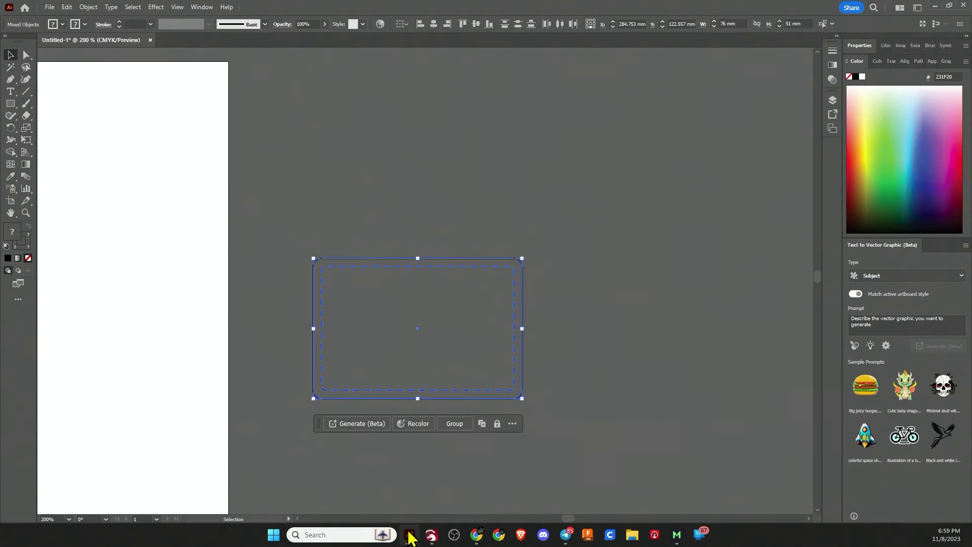
click(581, 449)
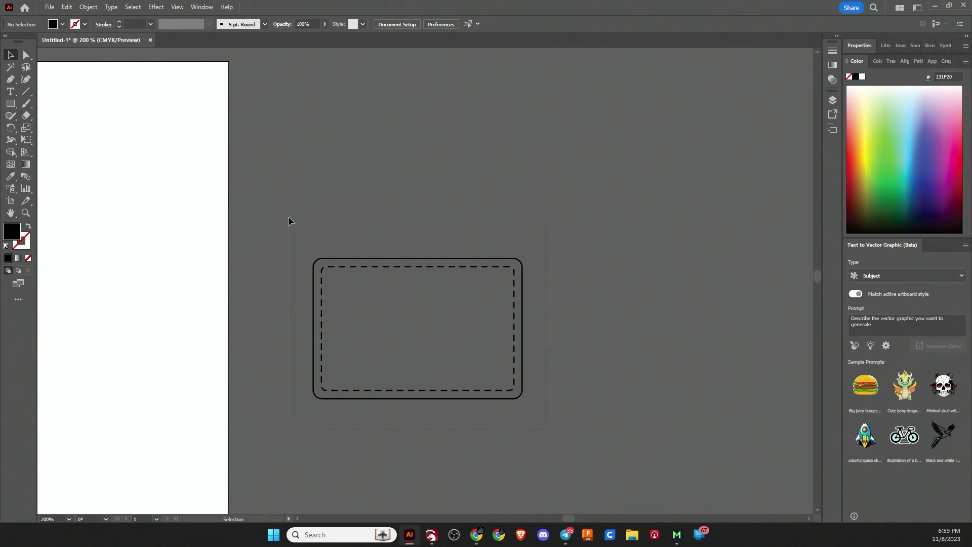
key(ctrl+a)
key(a)
key(v)
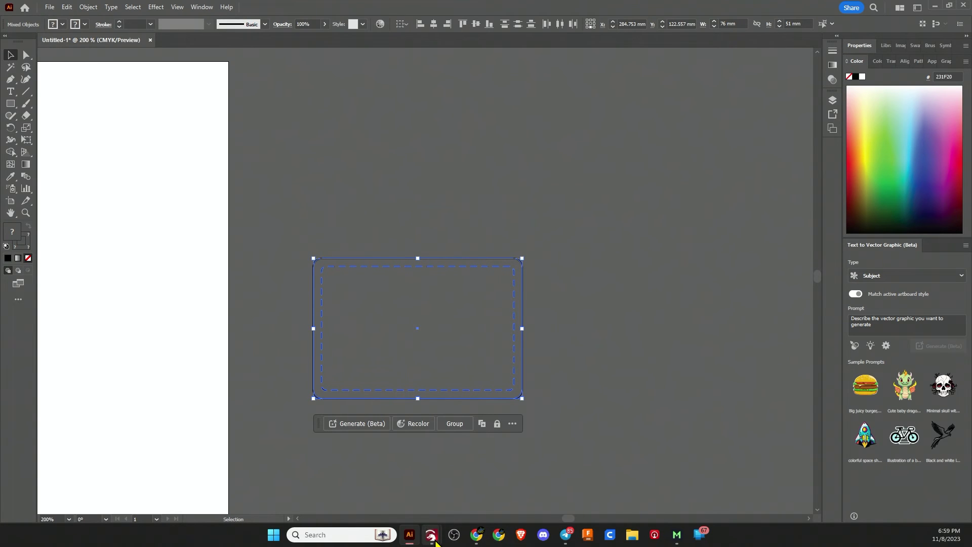
mouse_move(433, 538)
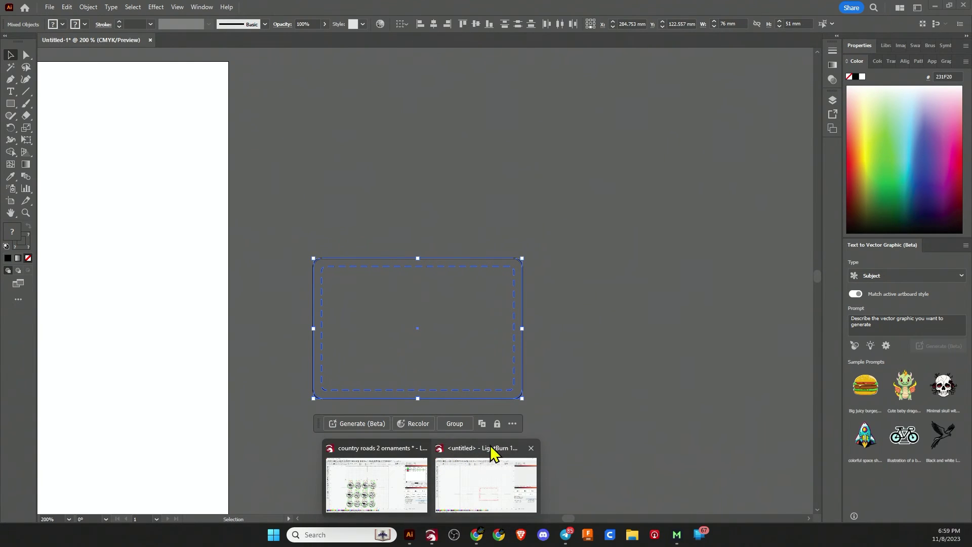
click(491, 458)
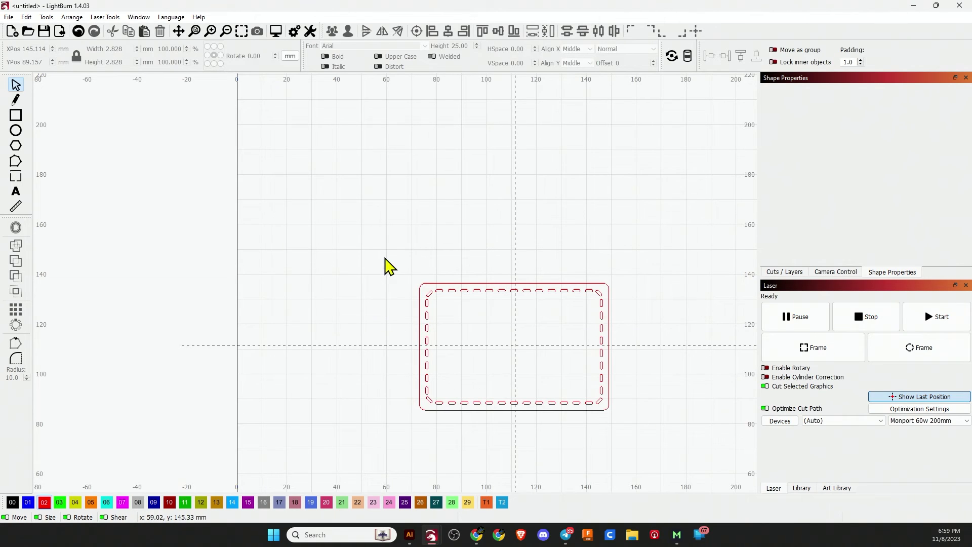
Paste the Illustrator patch, resize it to 76 × 51 mm above the first patch, ungroup it, and select its outer outline
key(ctrl+v)
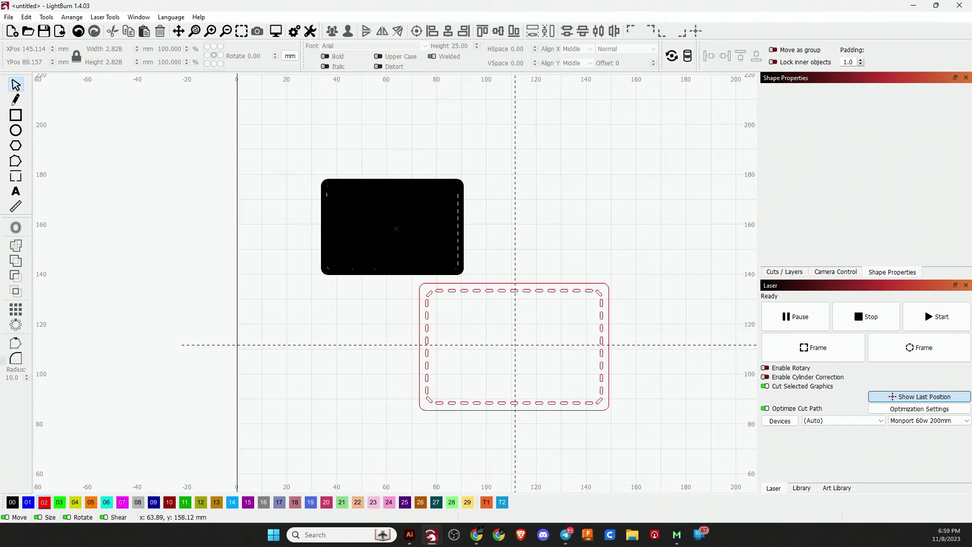
click(354, 212)
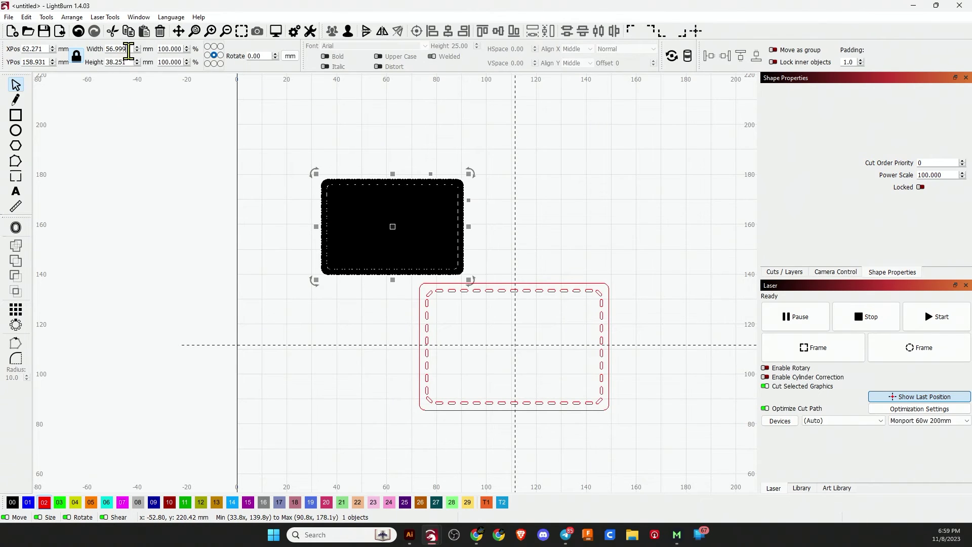
drag(129, 52, 94, 58)
key(Tab)
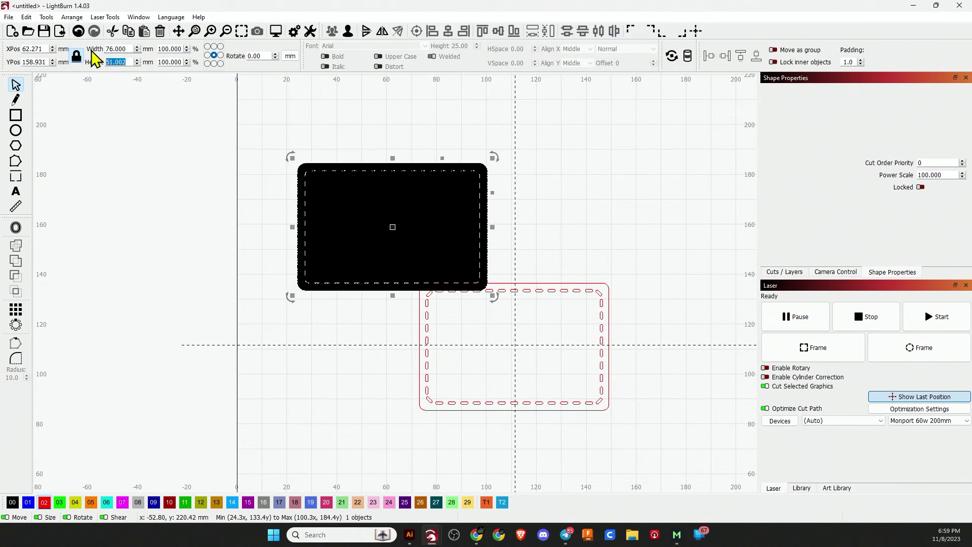
drag(401, 232, 521, 223)
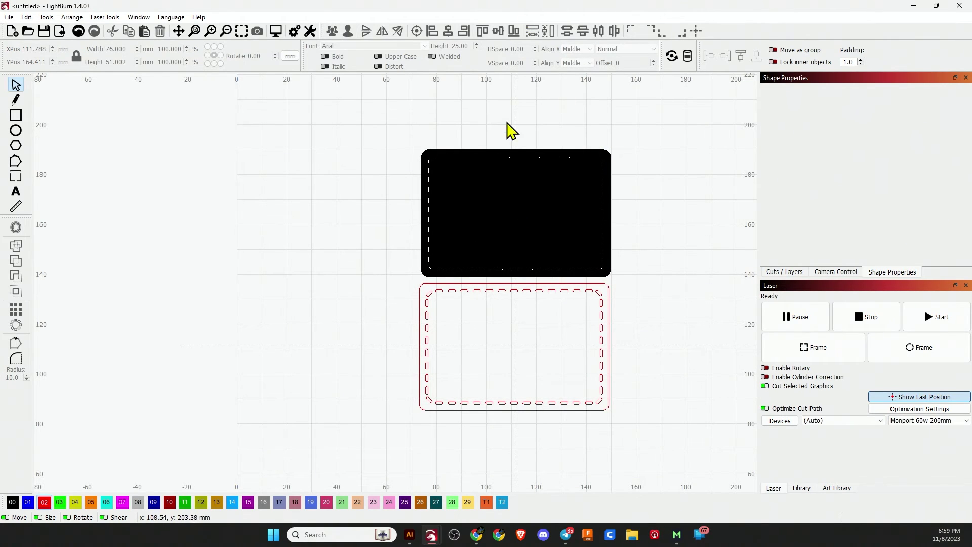
click(348, 33)
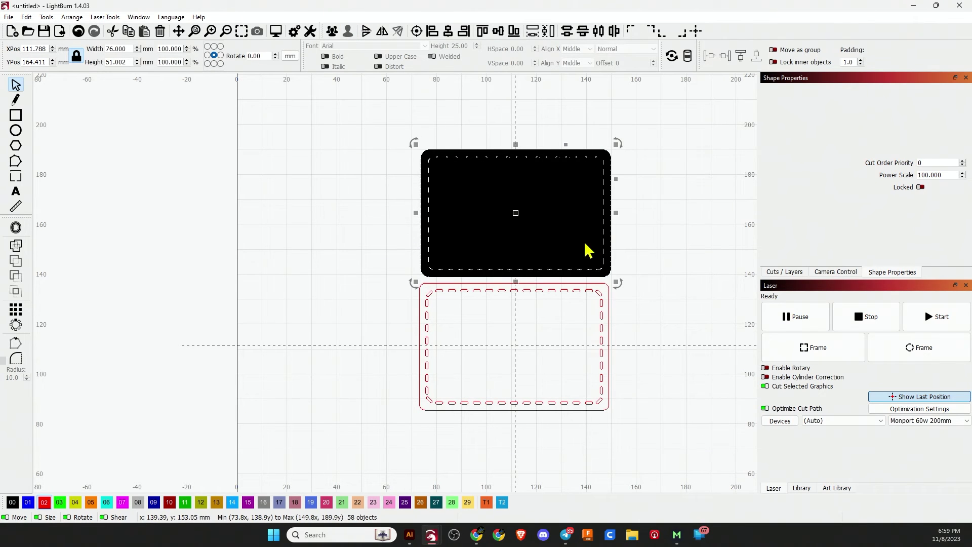
click(636, 192)
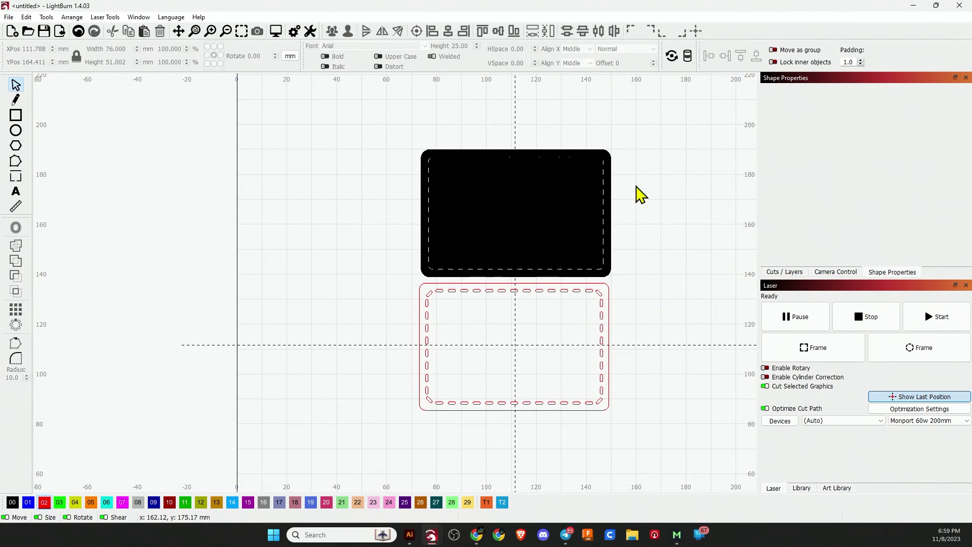
click(610, 182)
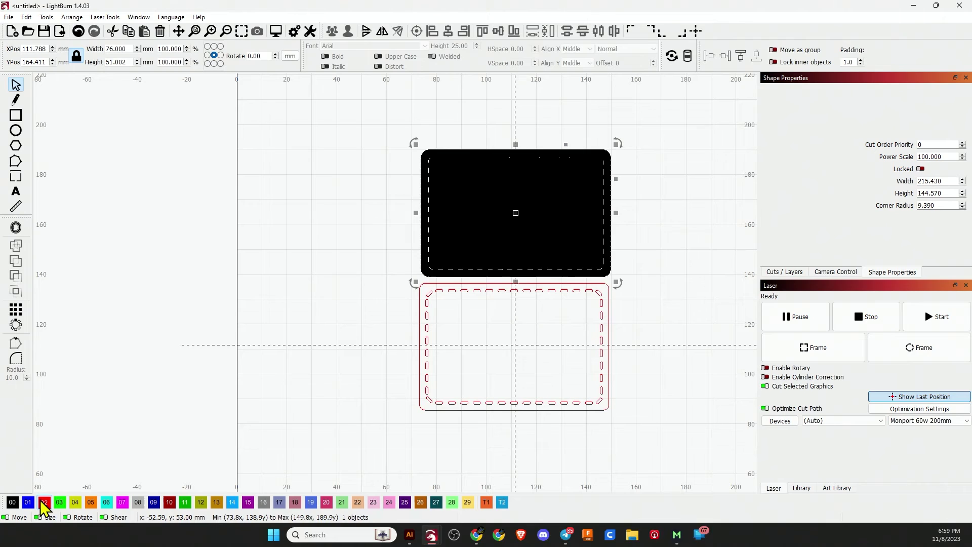
click(664, 243)
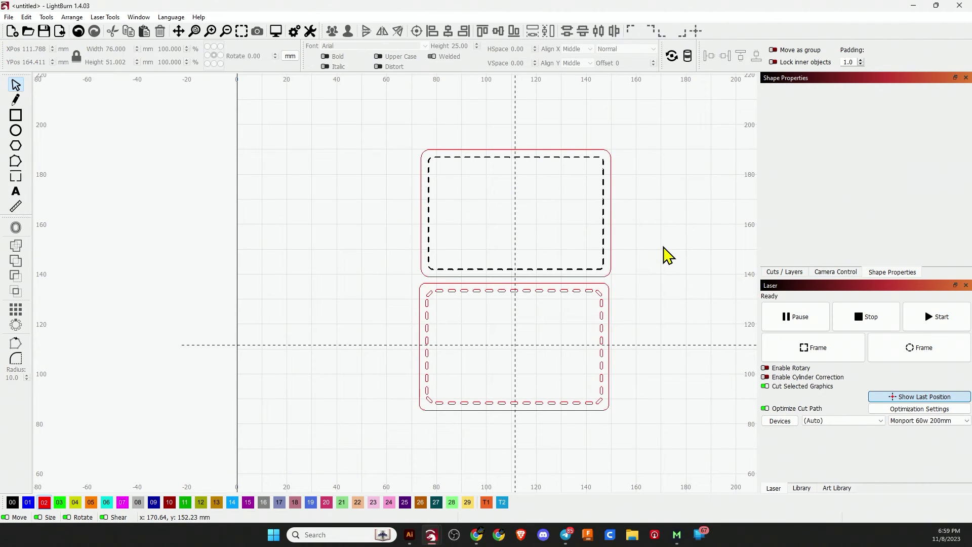
scroll(600, 303, up, 3)
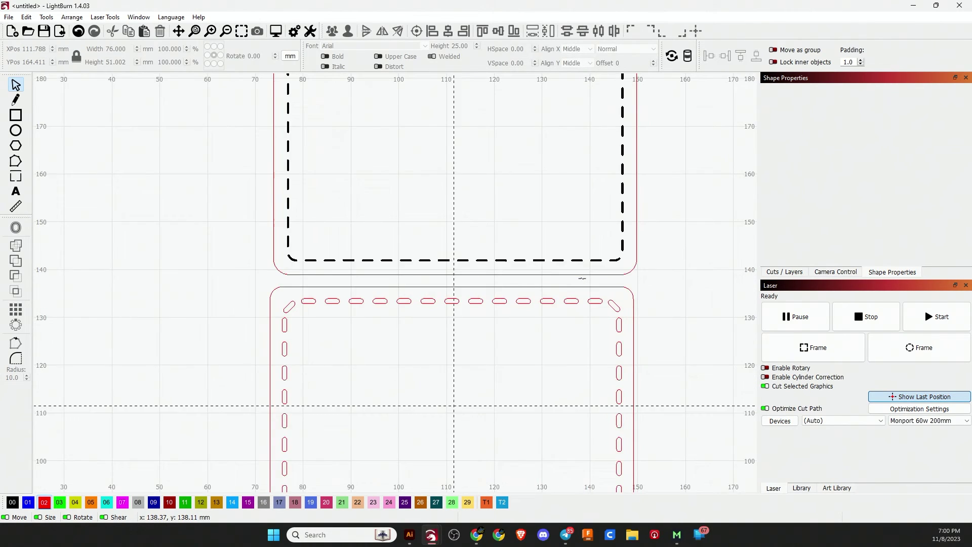
scroll(582, 278, down, 2)
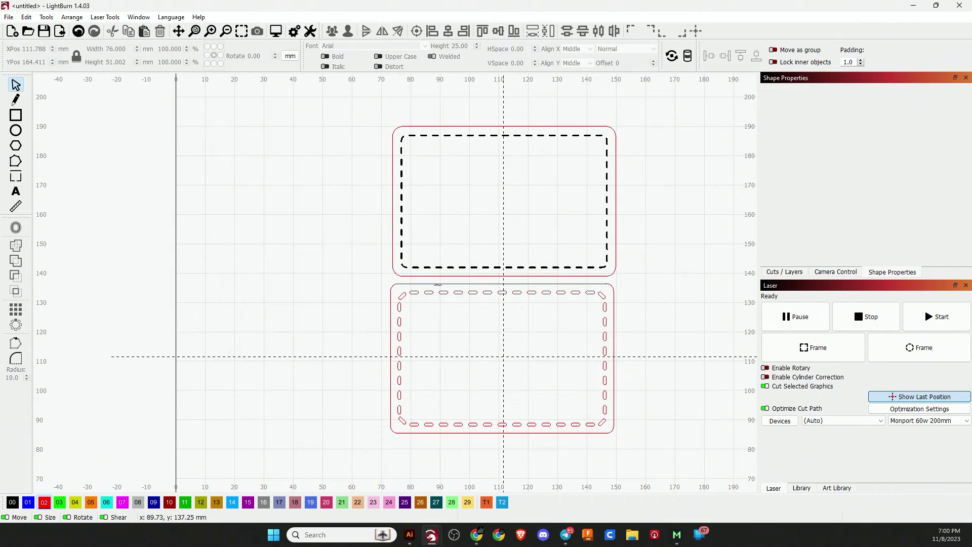
click(434, 292)
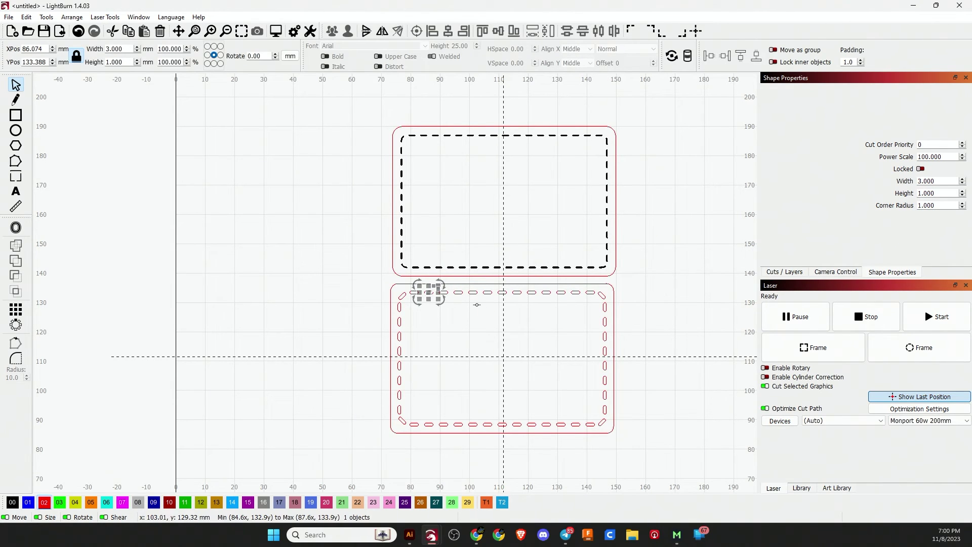
click(462, 334)
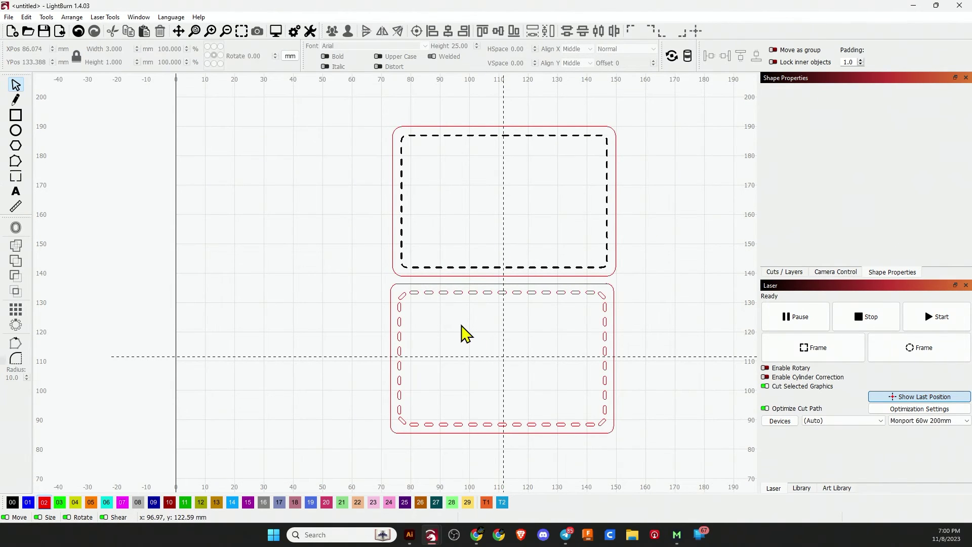
scroll(479, 281, up, 3)
scroll(481, 286, up, 2)
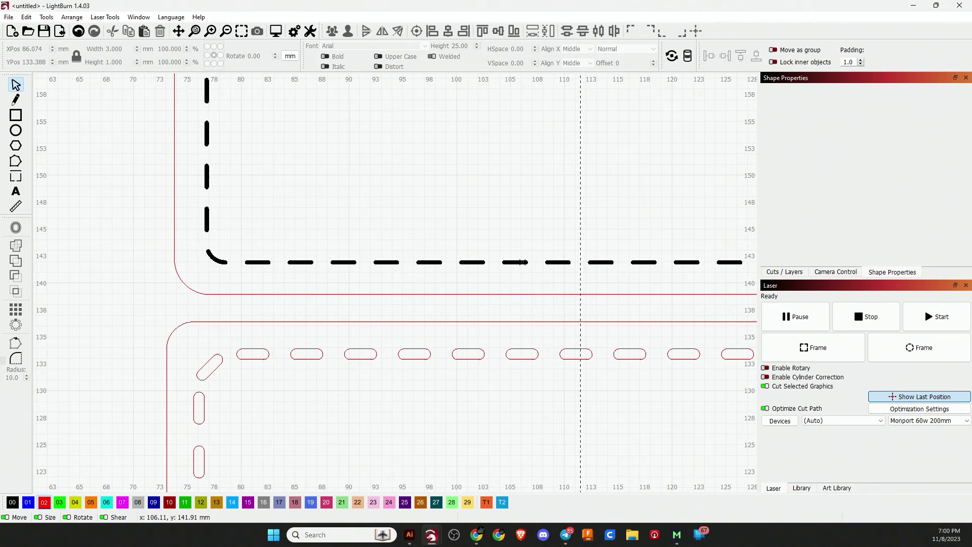
scroll(492, 389, down, 5)
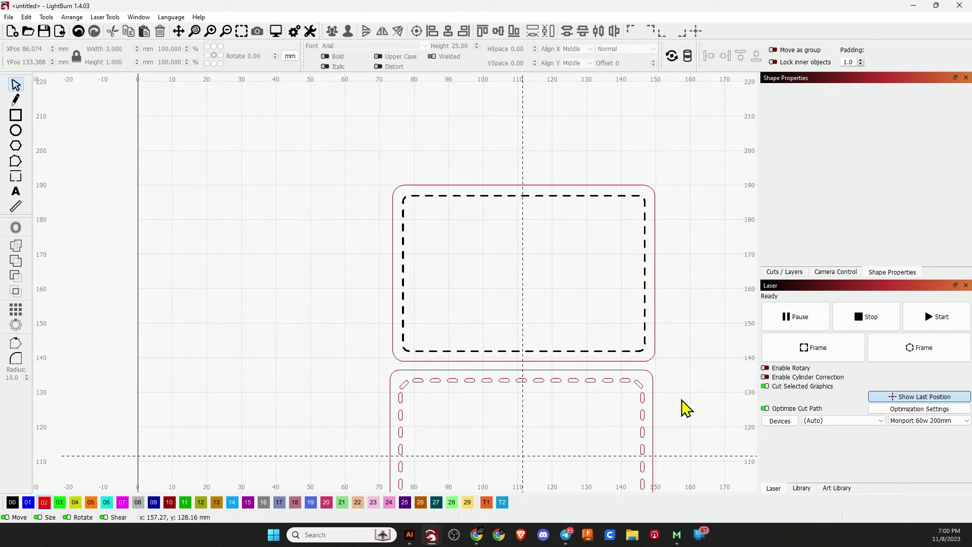
drag(683, 407, 627, 320)
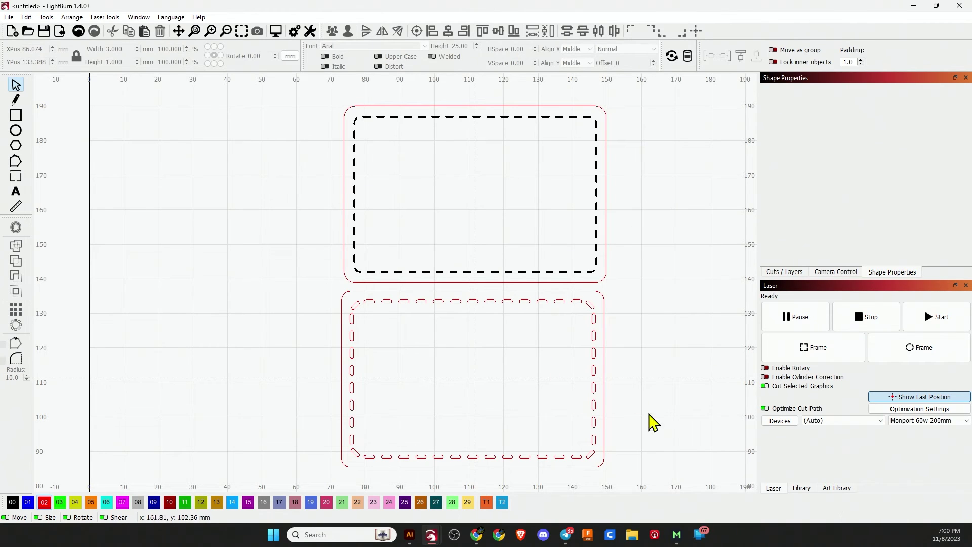
Box-select the lower patch's capsule stitch slots and assign them to the black 00 layer
click(602, 460)
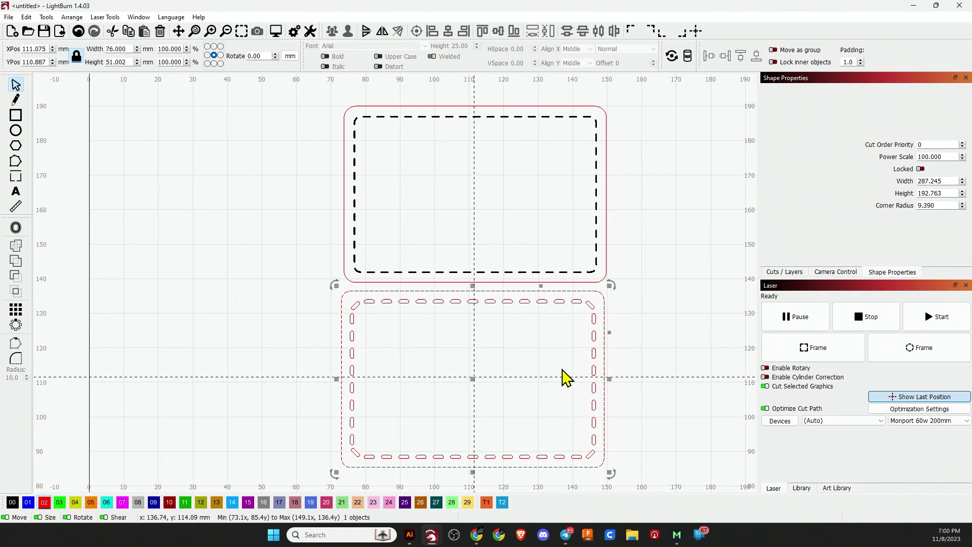
click(663, 442)
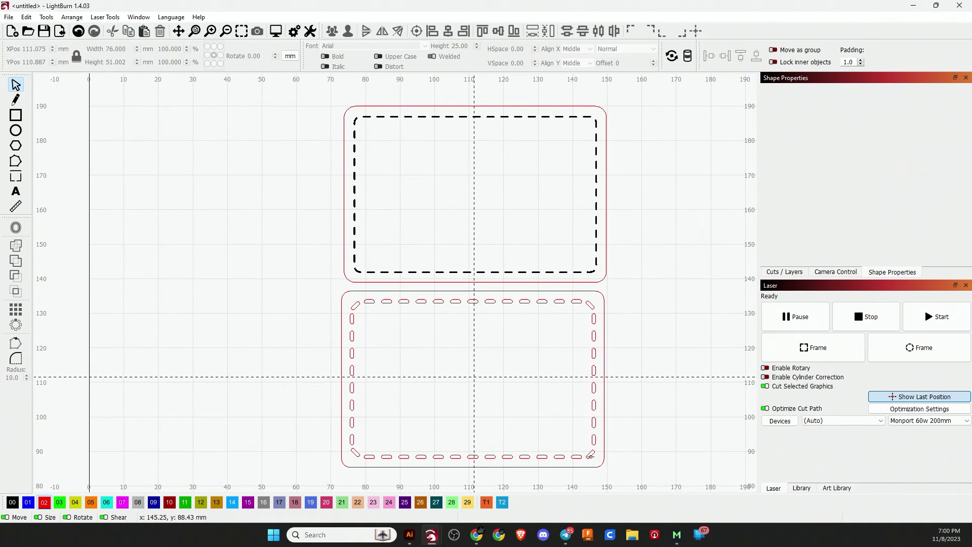
drag(596, 460, 352, 301)
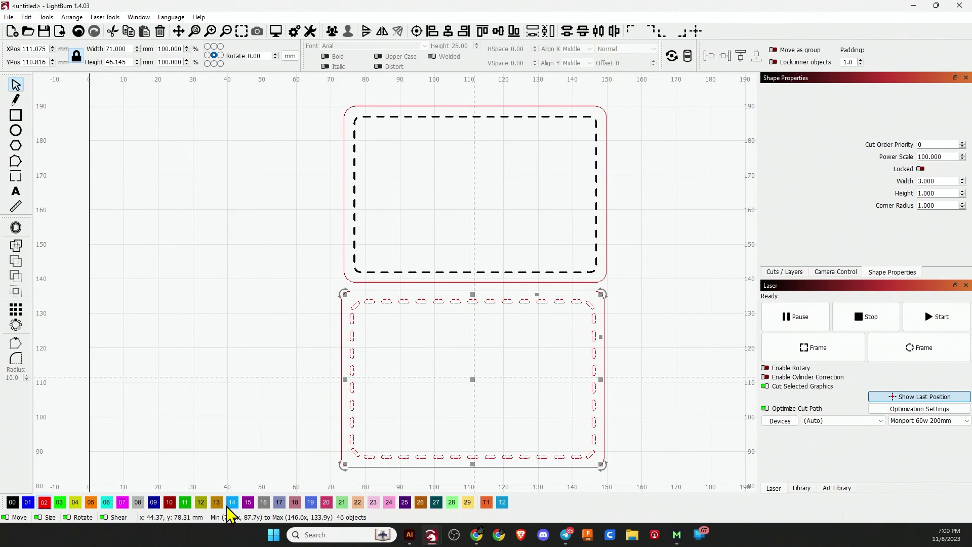
click(12, 503)
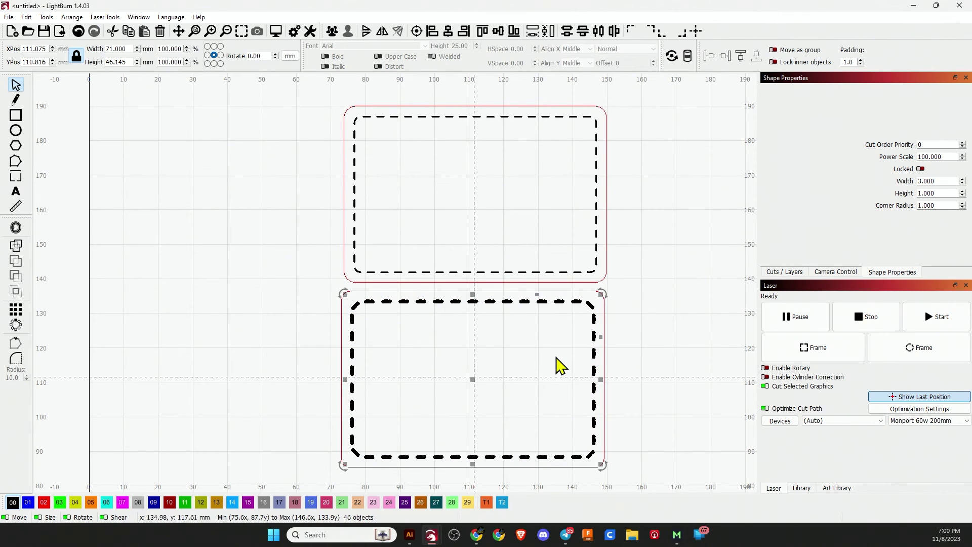
click(658, 355)
scroll(651, 367, down, 1)
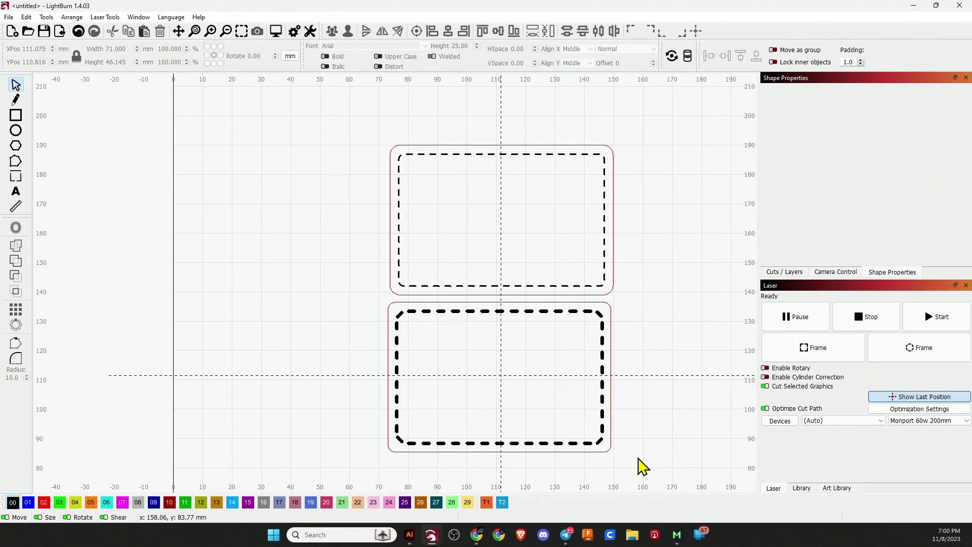
scroll(642, 464, down, 2)
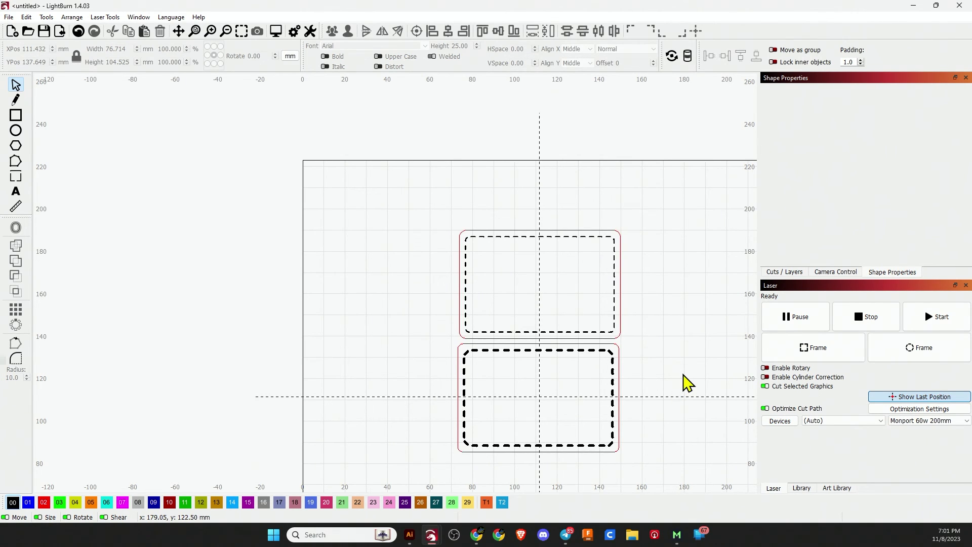
middle_click(686, 401)
drag(587, 322, 587, 336)
key(Escape)
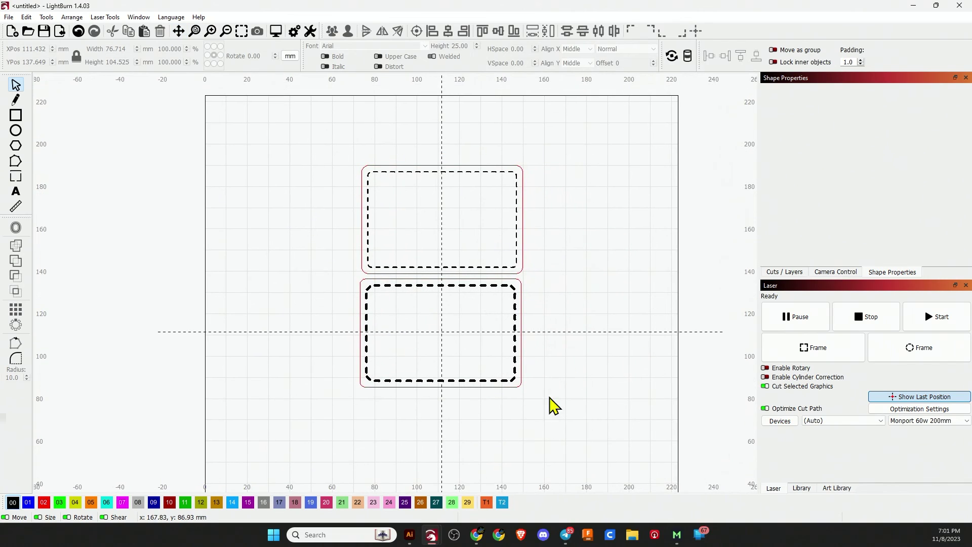
scroll(411, 413, up, 1)
scroll(411, 412, up, 1)
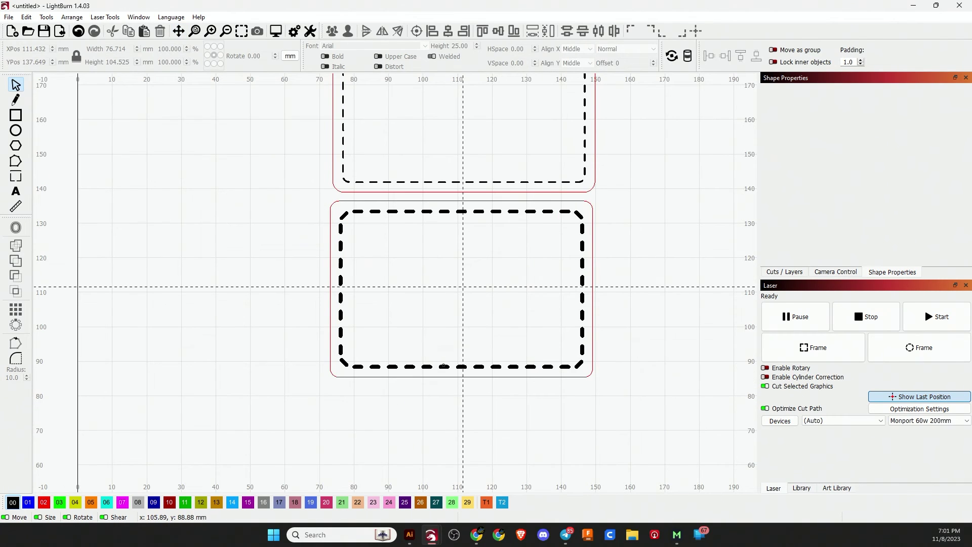
click(444, 366)
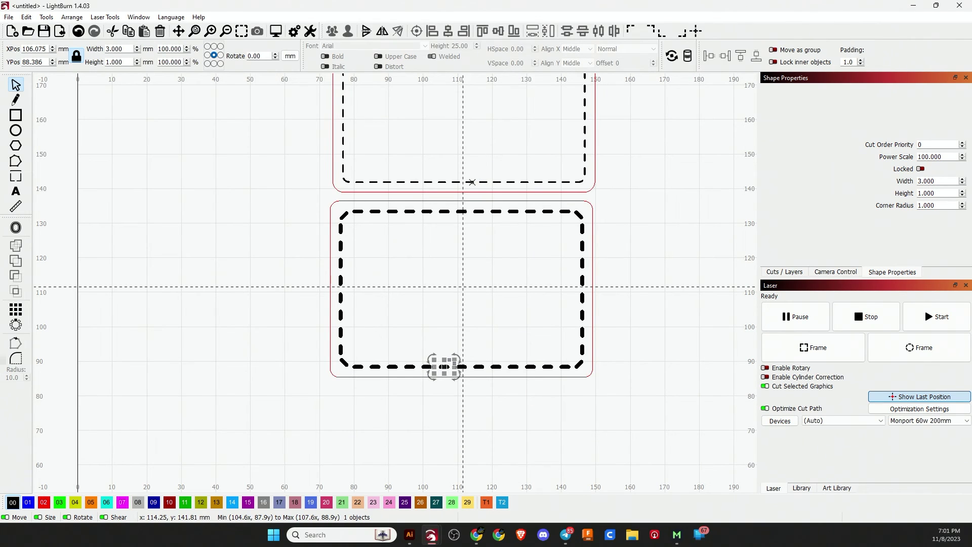
click(627, 355)
scroll(627, 356, down, 5)
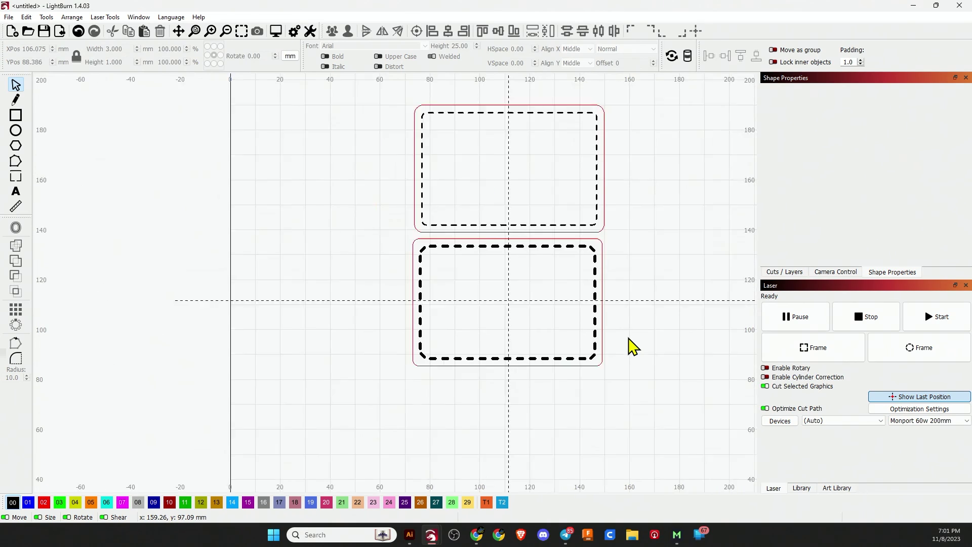